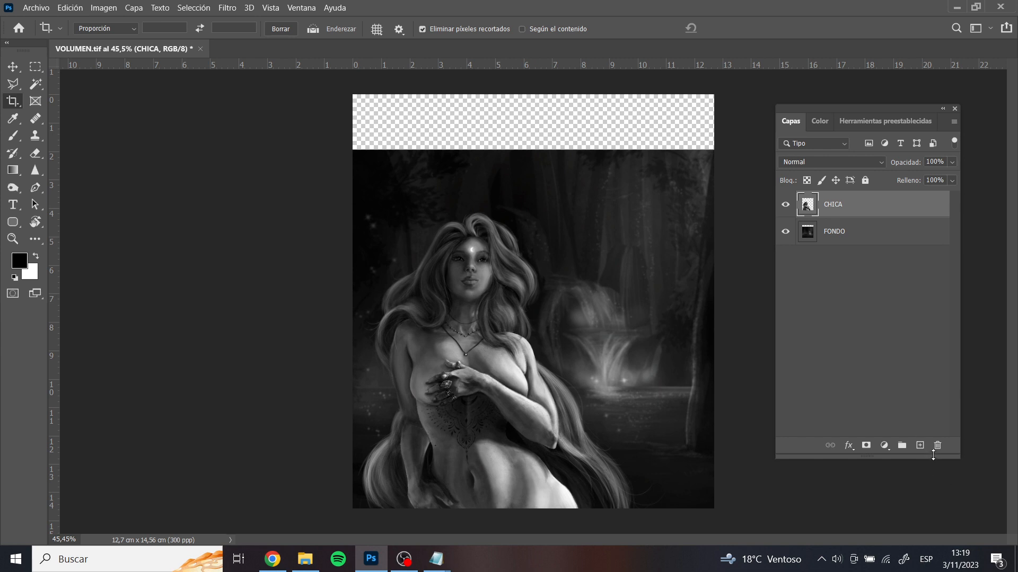
Create a new layer above CHICA and fill it with 50% gray in Normal mode at 100% opacity
{"action": "left_click", "coordinate": [920, 445]}
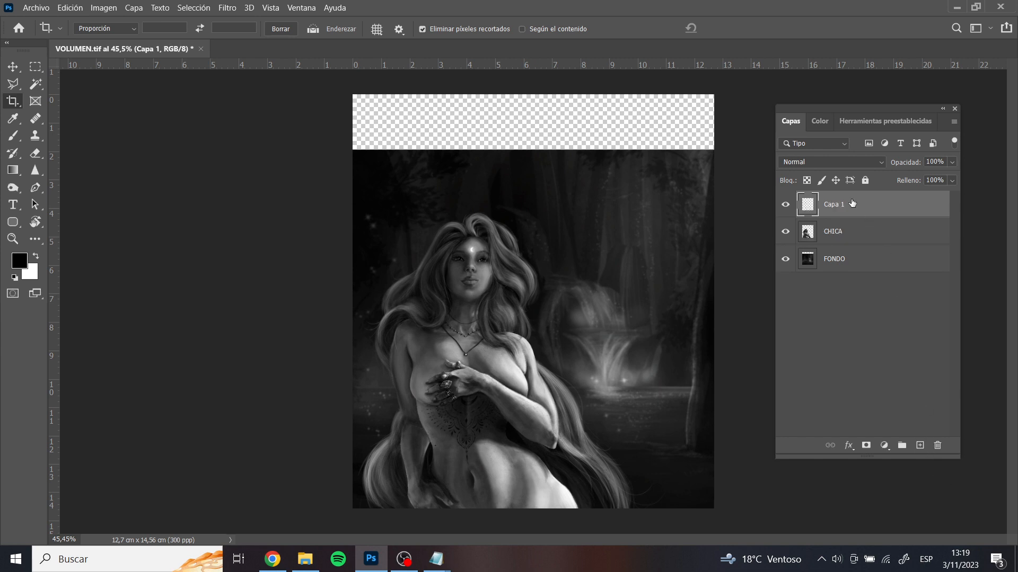
{"action": "key", "text": "shift+F5"}
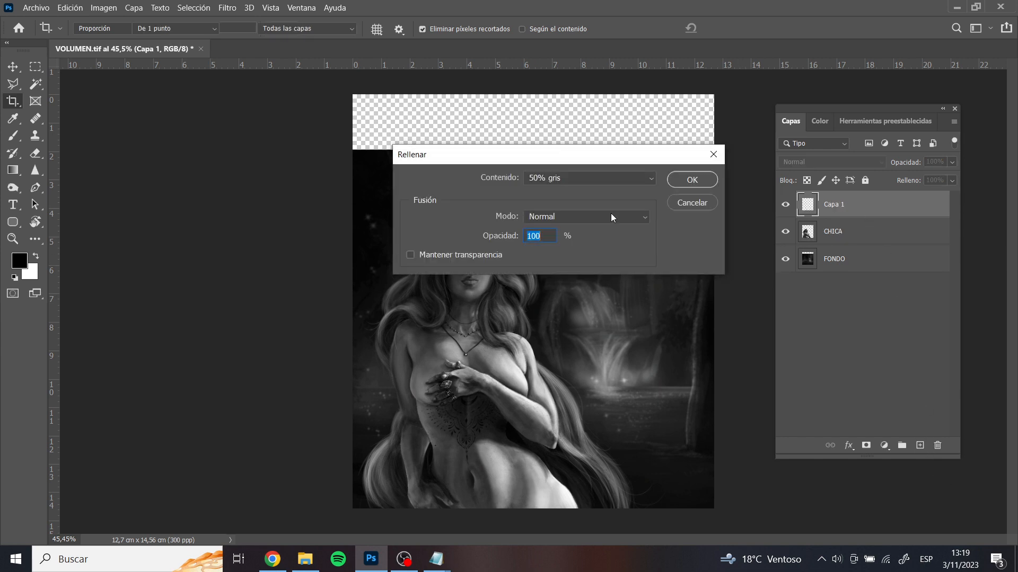
{"action": "left_click", "coordinate": [591, 179]}
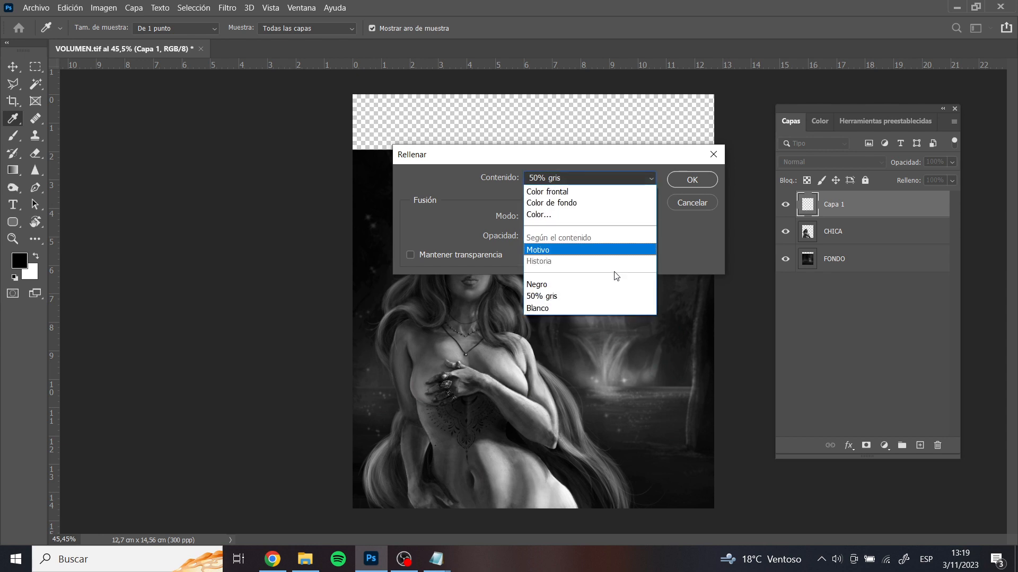
{"action": "left_click", "coordinate": [595, 297]}
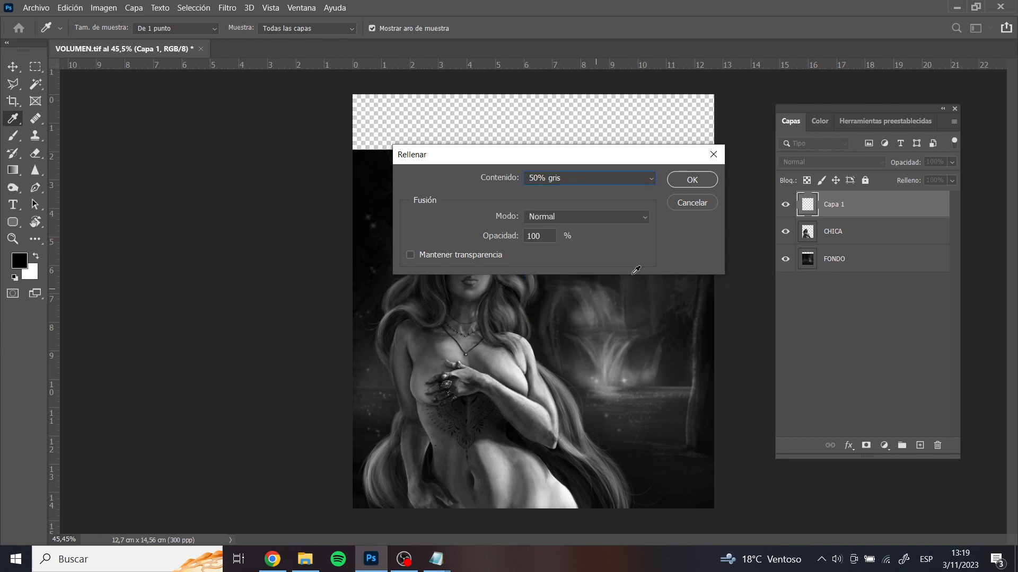
{"action": "left_click", "coordinate": [691, 179]}
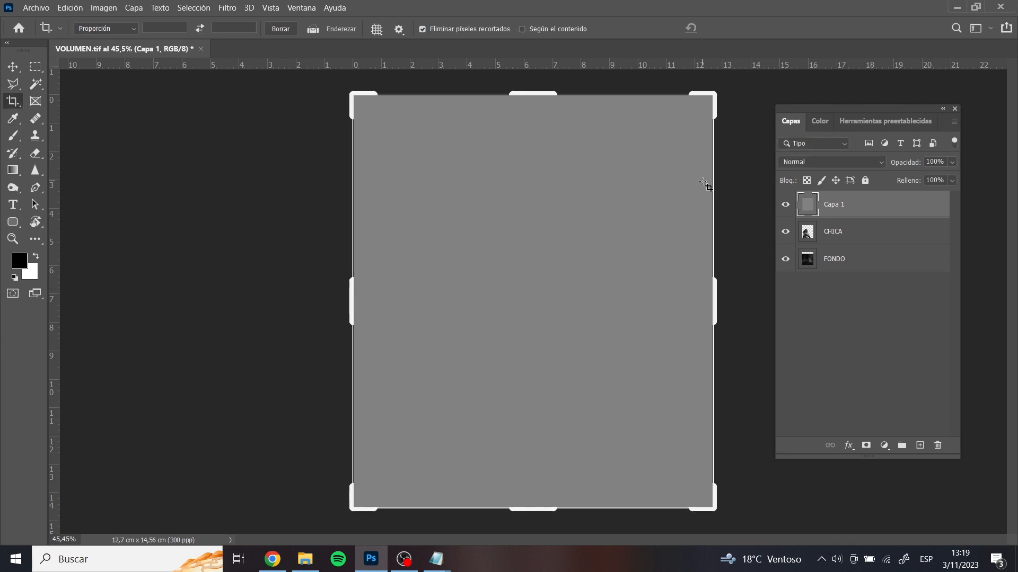
Move the gray layer beneath the FONDO layer, discarding the accidental crop preview
{"action": "left_click", "coordinate": [702, 178]}
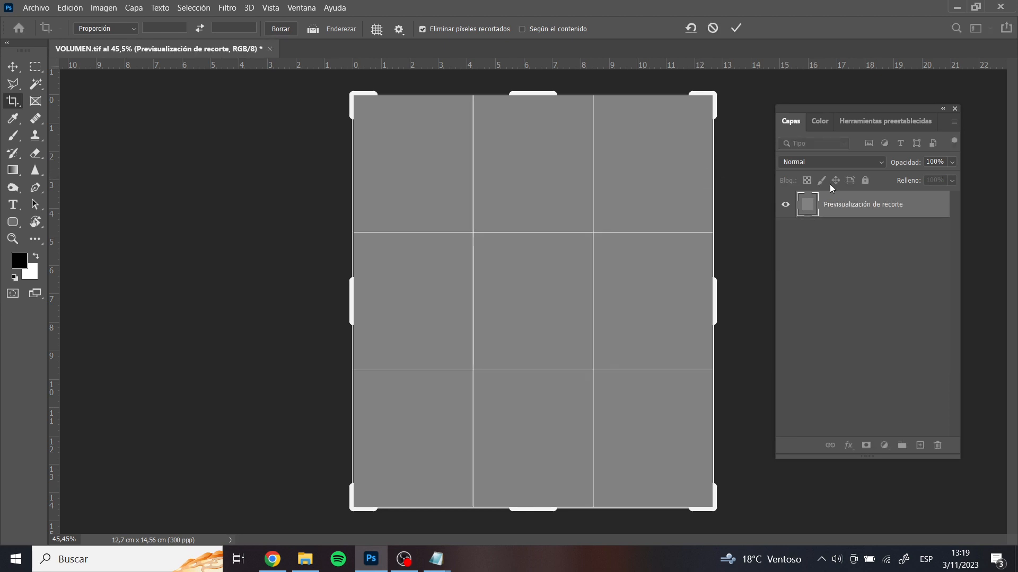
{"action": "left_click", "coordinate": [853, 208]}
{"action": "left_click_drag", "start_coordinate": [852, 206], "coordinate": [882, 273]}
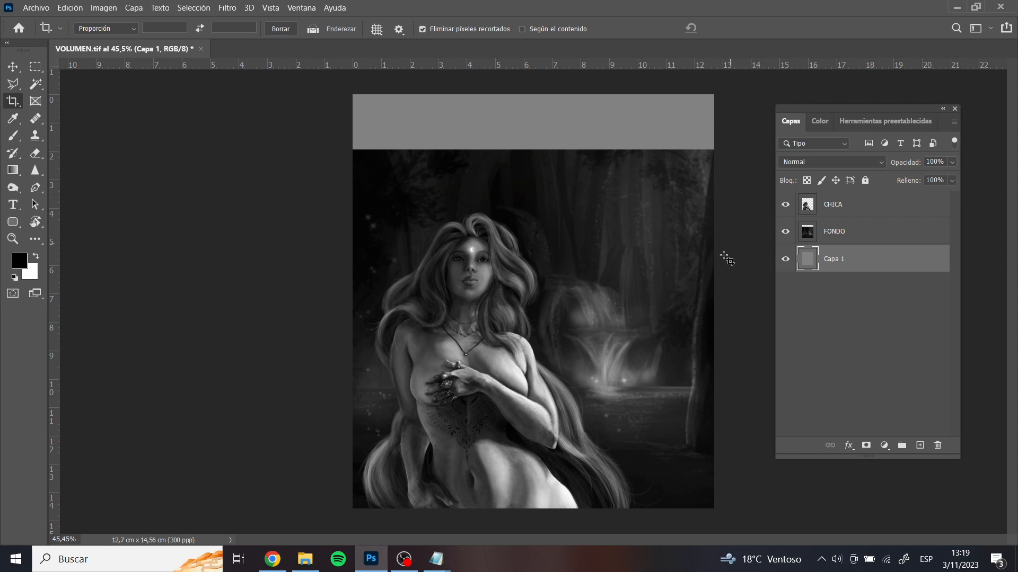
Activate the Brush tool and set the foreground colour to green with H 94, S 49, B 69
{"action": "key", "text": "b"}
{"action": "key", "text": "["}
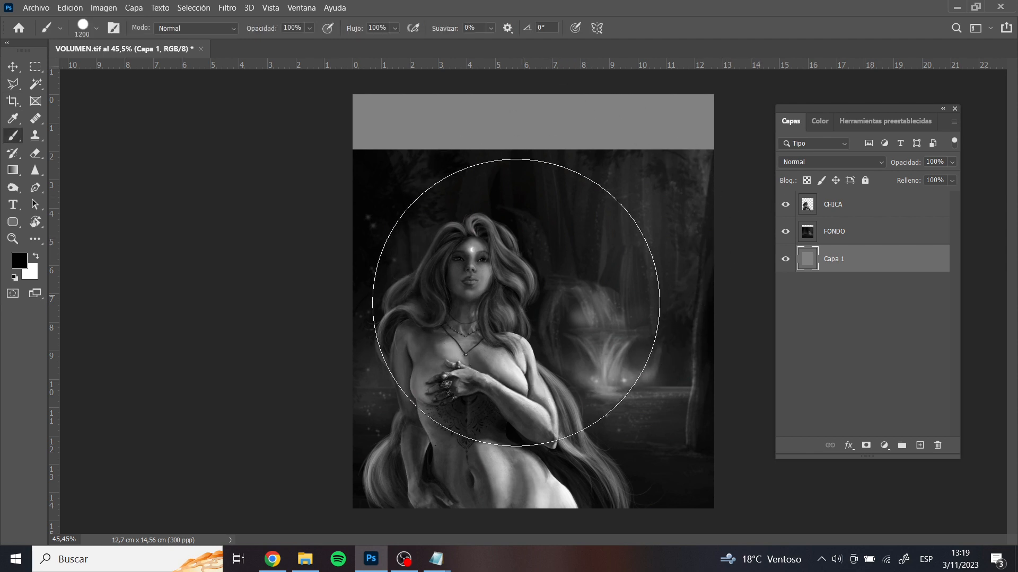
{"action": "right_click", "coordinate": [513, 303]}
{"action": "double_click", "coordinate": [732, 193]}
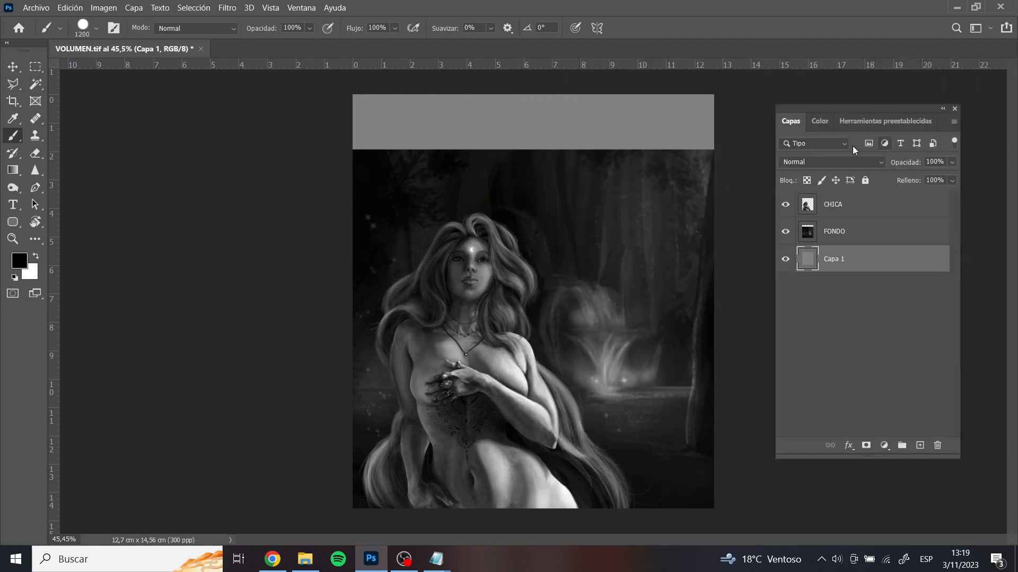
{"action": "left_click", "coordinate": [820, 121]}
{"action": "left_click_drag", "start_coordinate": [837, 148], "coordinate": [879, 171]}
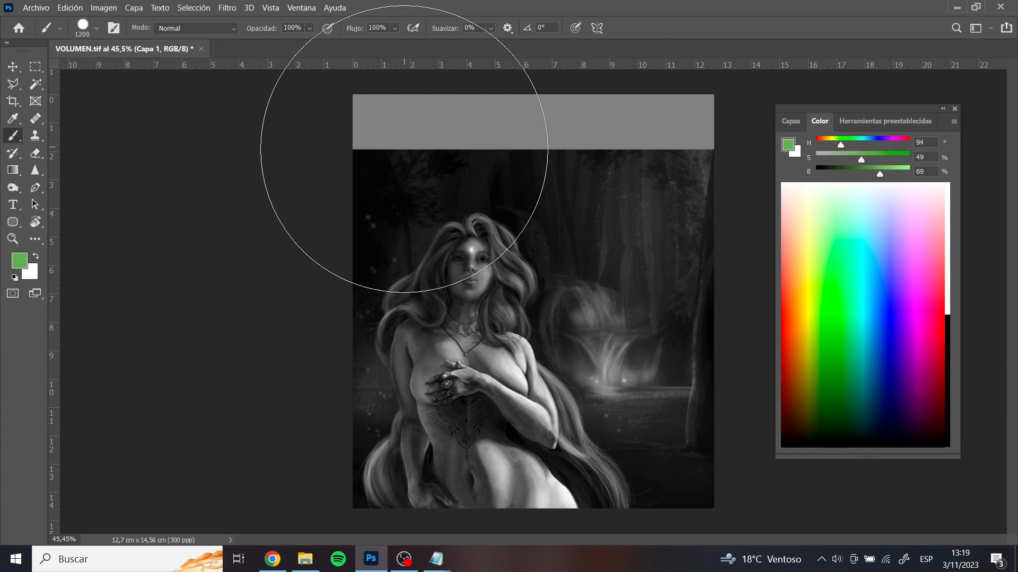
Reduce the brush to 150 and paint a green, a blue (H 219) and a magenta (H 300) dot across the gray strip
{"action": "key", "text": "bracketleft"}
{"action": "key", "text": "bracketleft"}
{"action": "key", "text": "bracketleft"}
{"action": "key", "text": "bracketleft"}
{"action": "key", "text": "bracketleft"}
{"action": "key", "text": "bracketleft"}
{"action": "key", "text": "bracketleft"}
{"action": "key", "text": "bracketleft"}
{"action": "key", "text": "bracketleft"}
{"action": "key", "text": "bracketleft"}
{"action": "key", "text": "bracketleft"}
{"action": "key", "text": "bracketleft"}
{"action": "key", "text": "bracketleft"}
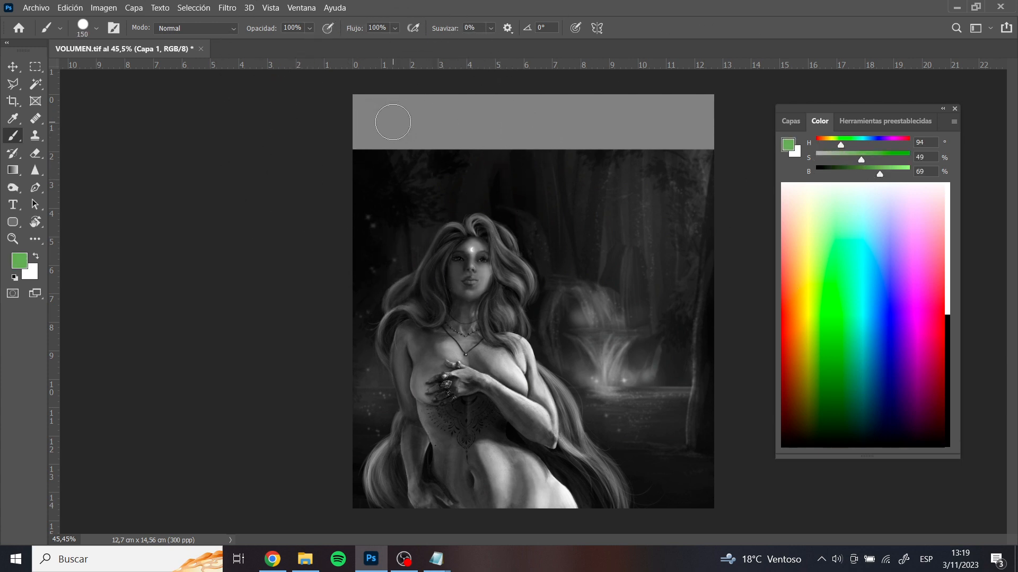
{"action": "left_click", "coordinate": [392, 122]}
{"action": "left_click", "coordinate": [871, 142]}
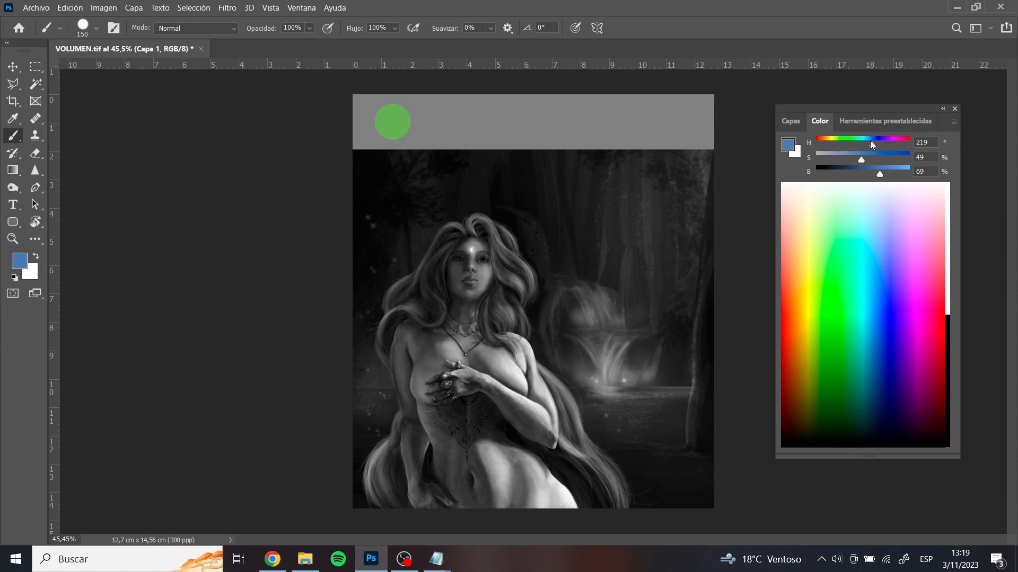
{"action": "left_click", "coordinate": [442, 121]}
{"action": "left_click_drag", "start_coordinate": [870, 141], "coordinate": [893, 145]}
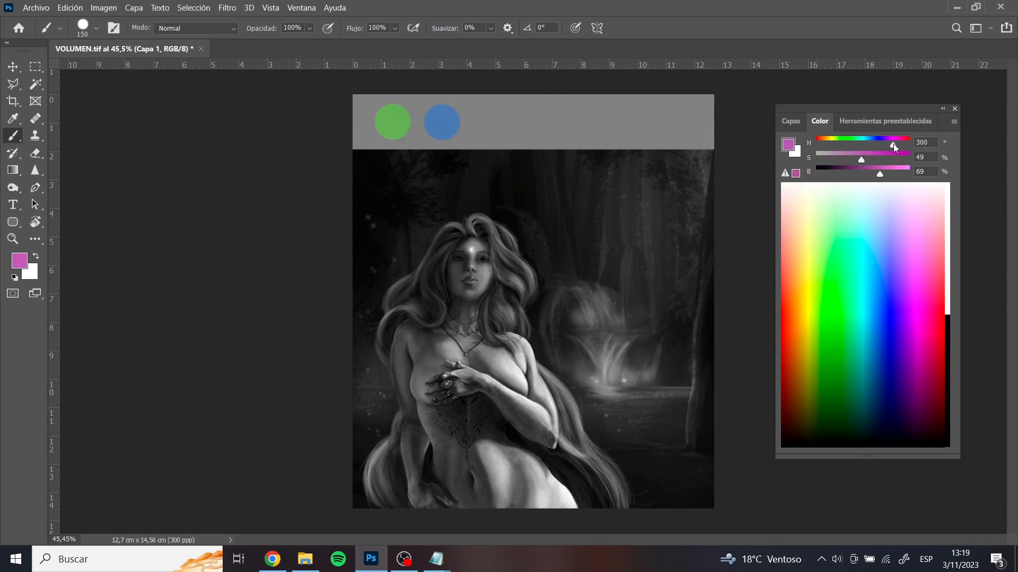
{"action": "left_click", "coordinate": [496, 125]}
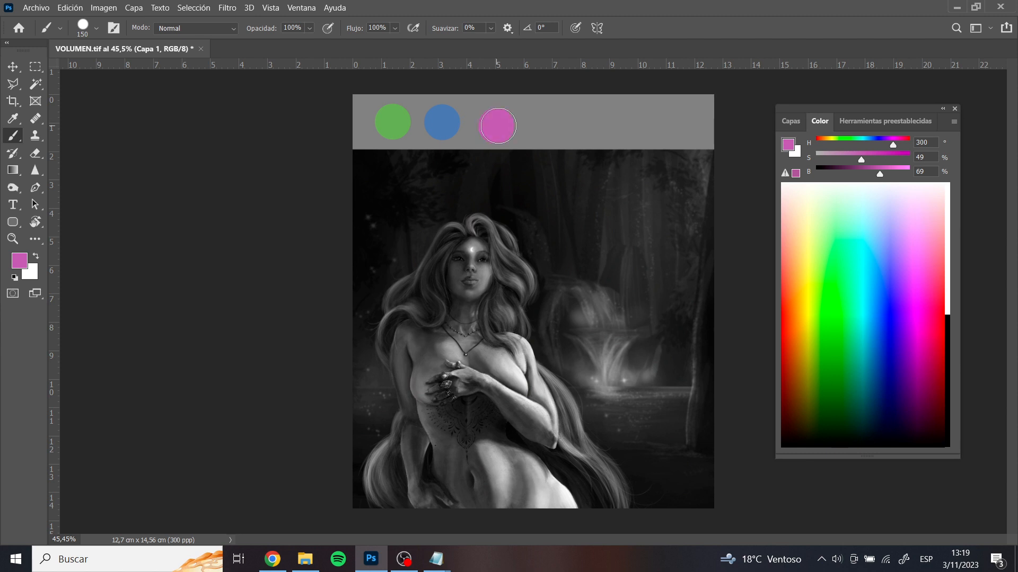
Look through the Brush tool's presets and return to the layers list
{"action": "key", "text": "i"}
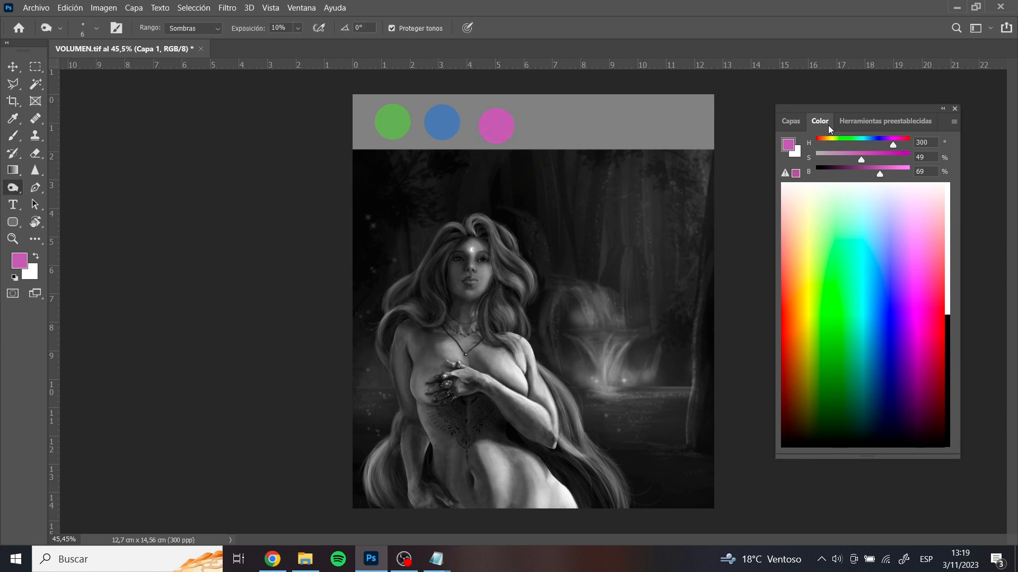
{"action": "left_click", "coordinate": [851, 125]}
{"action": "key", "text": "b"}
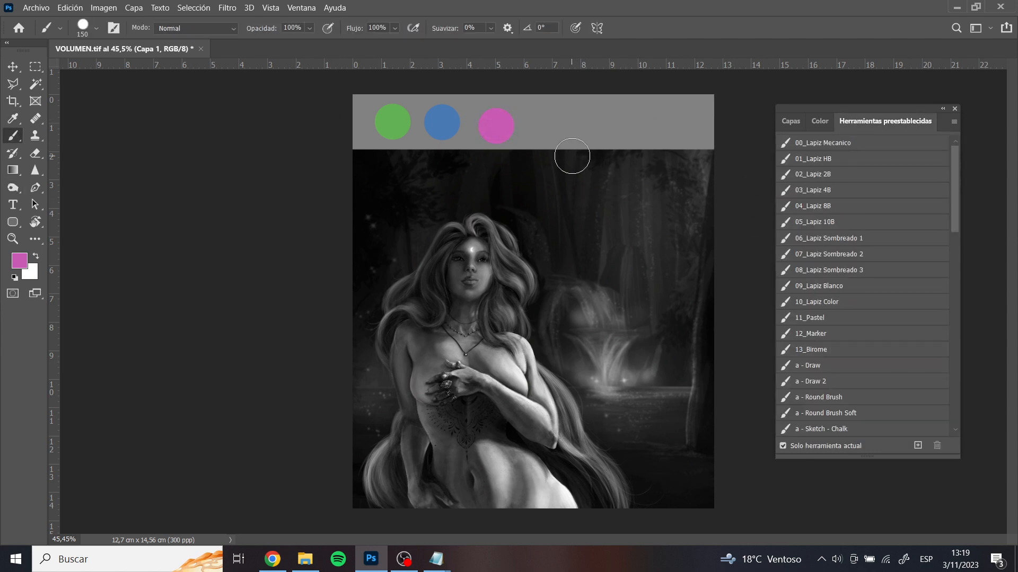
{"action": "left_click", "coordinate": [790, 125]}
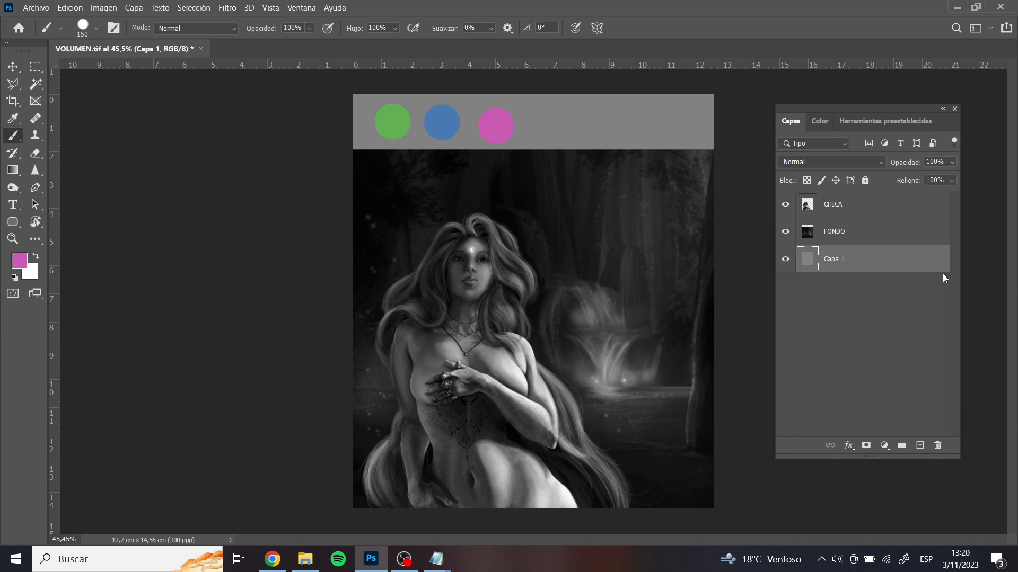
Undo the colour dots, the gray layer and the extra canvas strip above the painting
{"action": "key", "text": "ctrl+z"}
{"action": "key", "text": "ctrl+z"}
{"action": "key", "text": "ctrl+z"}
{"action": "key", "text": "ctrl+z"}
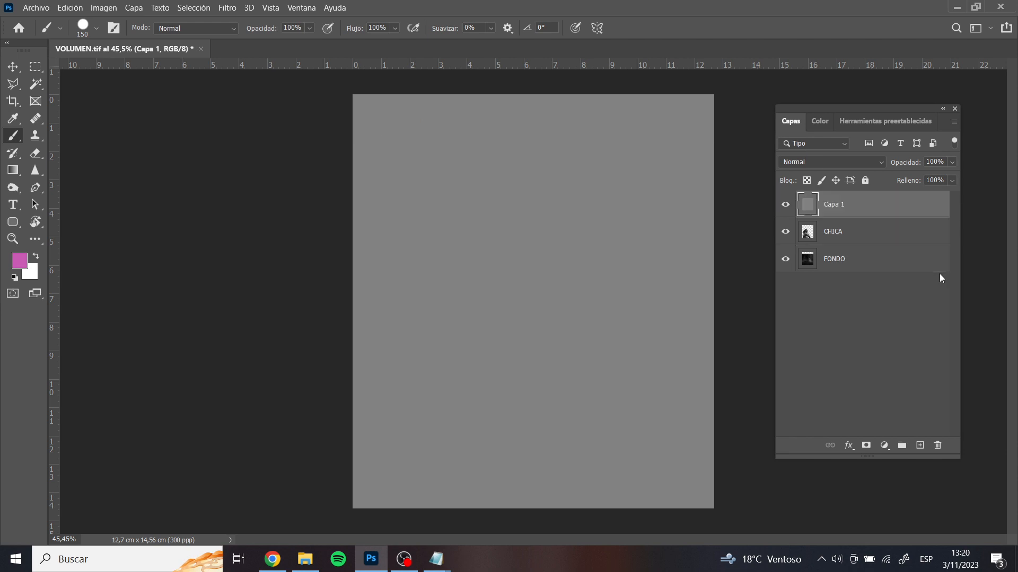
{"action": "key", "text": "ctrl+z"}
{"action": "key", "text": "ctrl+z"}
{"action": "key", "text": "ctrl+z"}
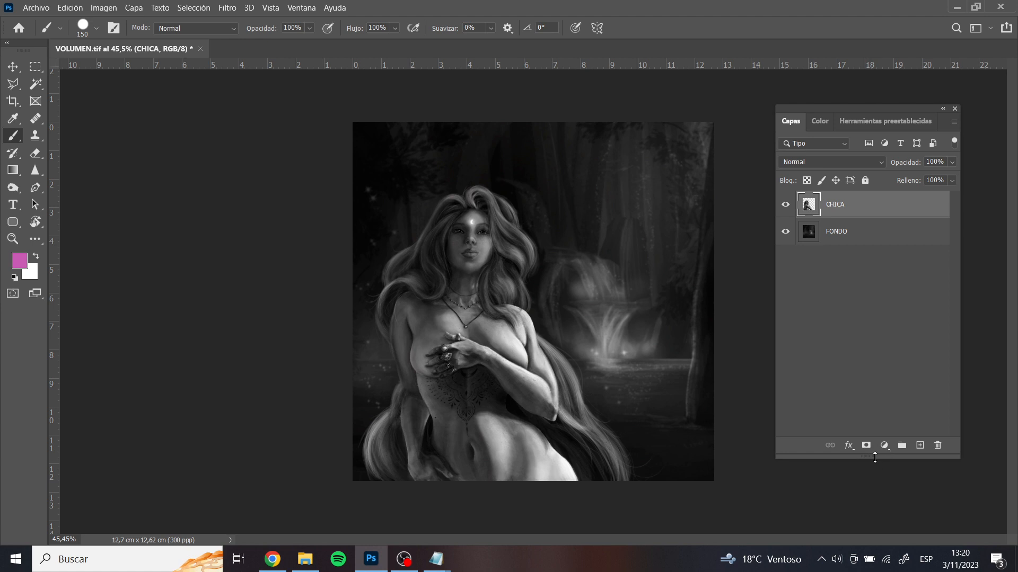
Give the layers list more height and examine the blending modes available for the CHICA layer
{"action": "left_click_drag", "start_coordinate": [874, 457], "coordinate": [874, 476]}
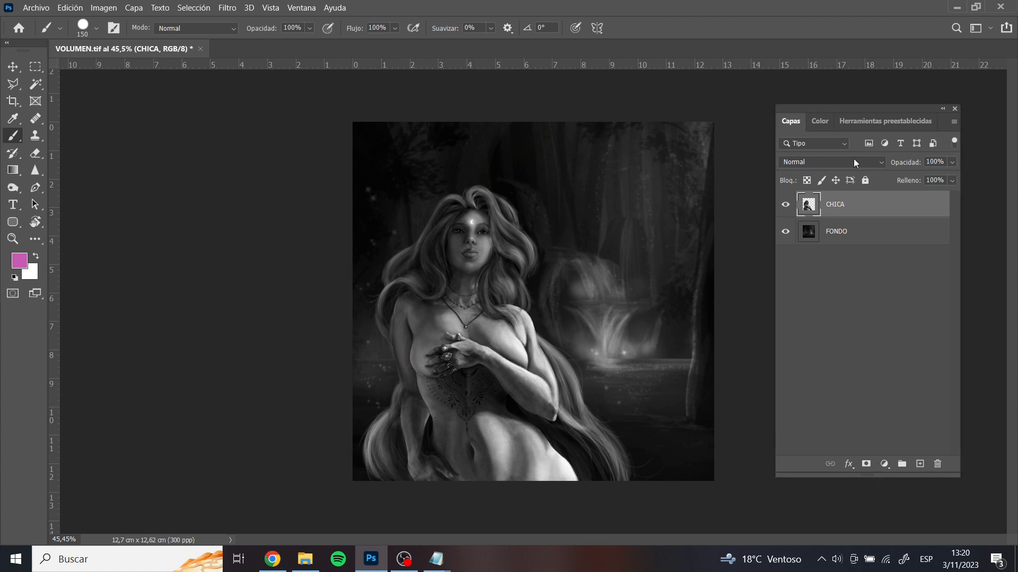
{"action": "left_click", "coordinate": [882, 162]}
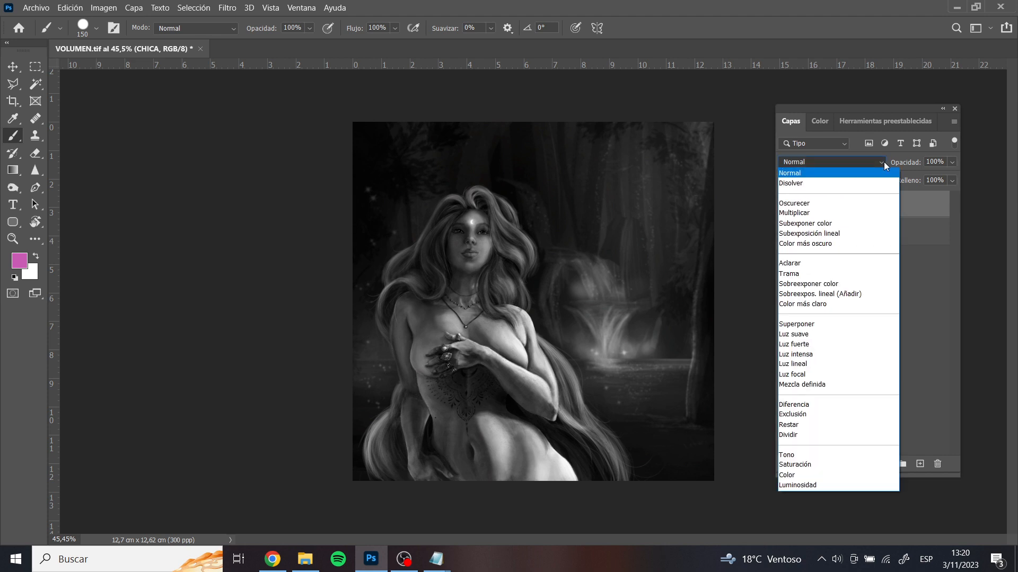
{"action": "left_click", "coordinate": [883, 161]}
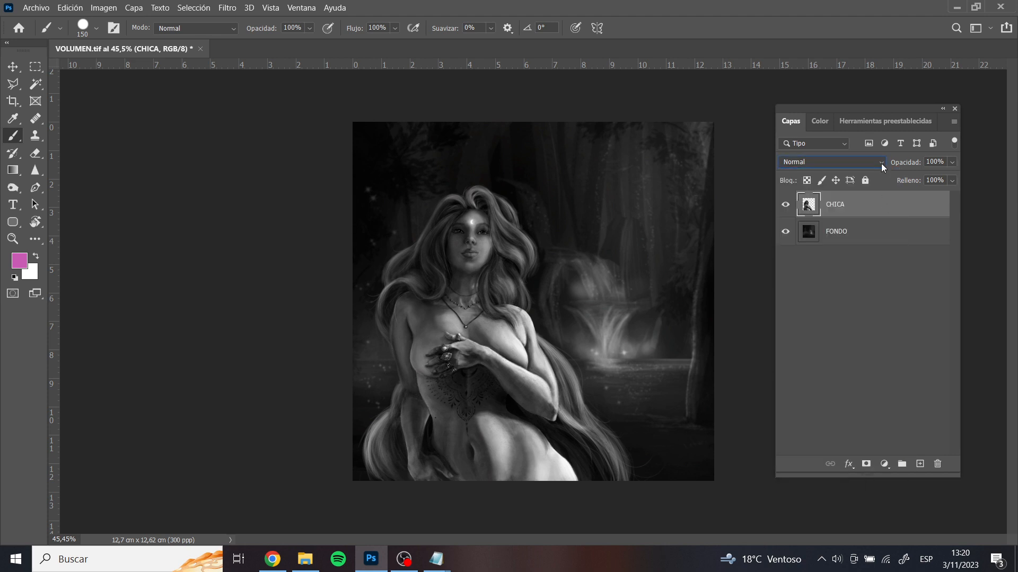
{"action": "left_click", "coordinate": [881, 164]}
{"action": "left_click", "coordinate": [881, 163]}
Add a new layer above CHICA and clip it to the CHICA layer
{"action": "left_click", "coordinate": [920, 464]}
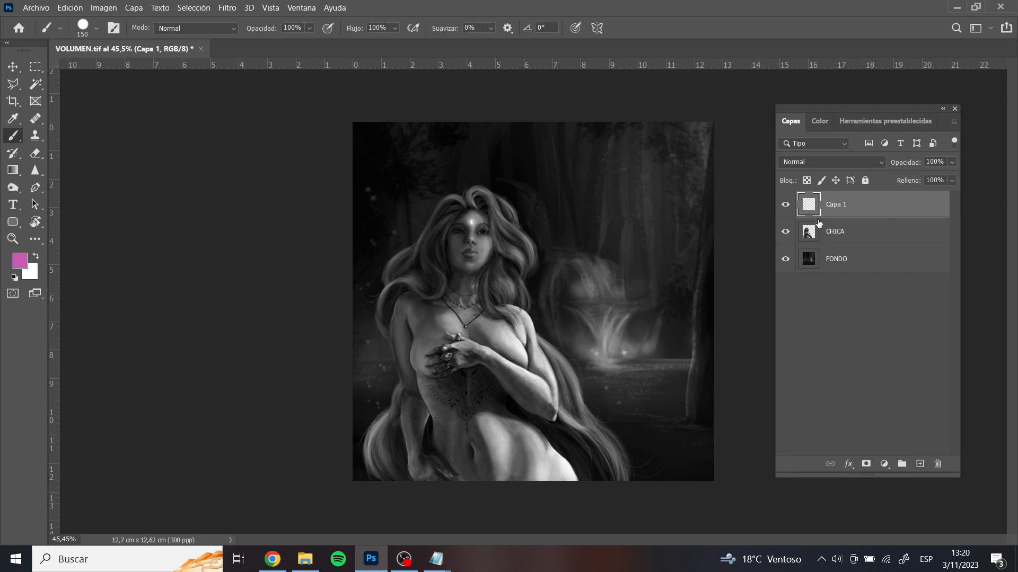
{"action": "left_click", "coordinate": [862, 218], "text": "alt"}
{"action": "key", "text": "Return"}
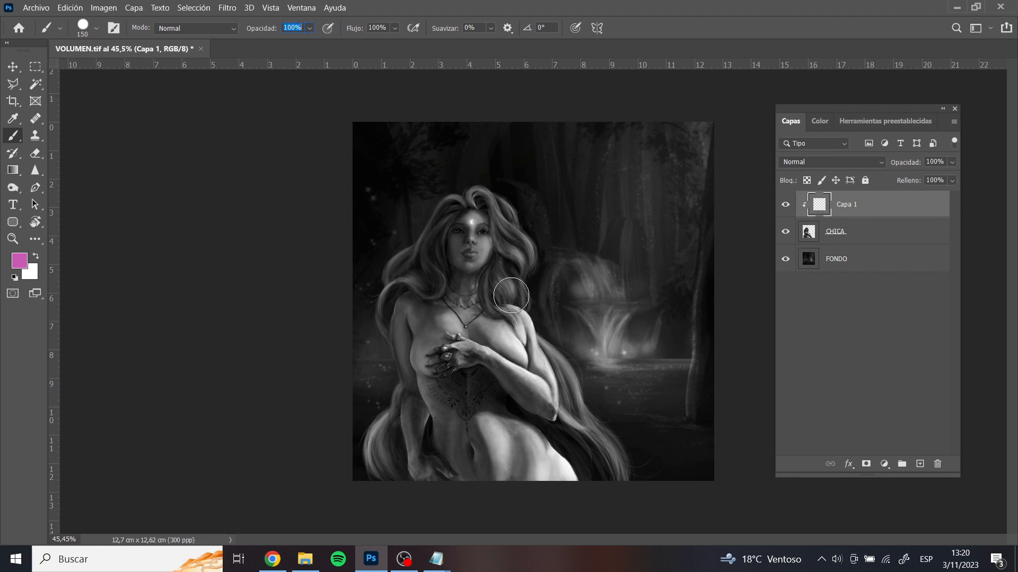
{"action": "key", "text": "Return"}
Set the foreground colour to a dark blue with H 240, S 78, B 24
{"action": "left_click", "coordinate": [822, 121]}
{"action": "left_click", "coordinate": [878, 140]}
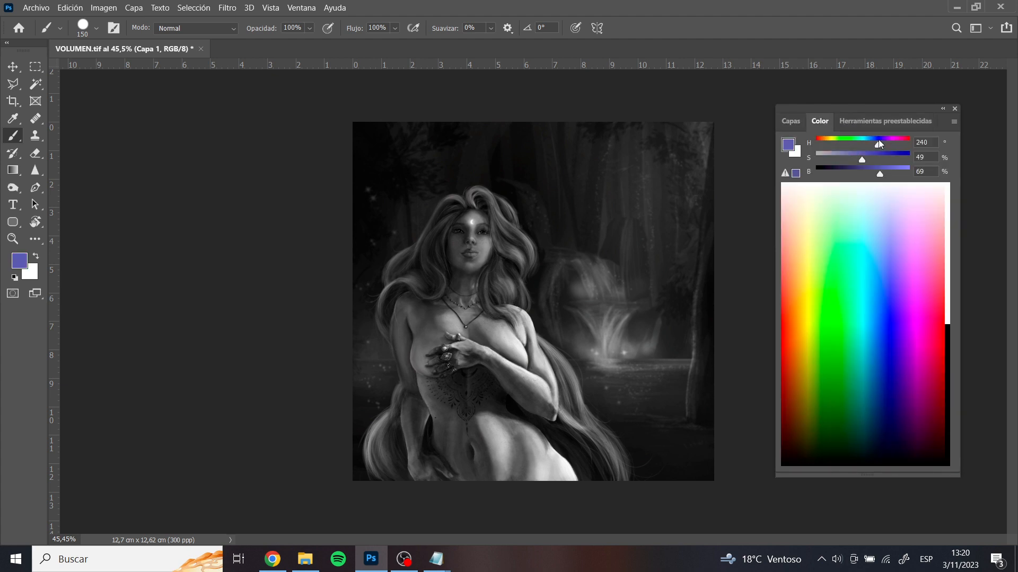
{"action": "left_click", "coordinate": [887, 157]}
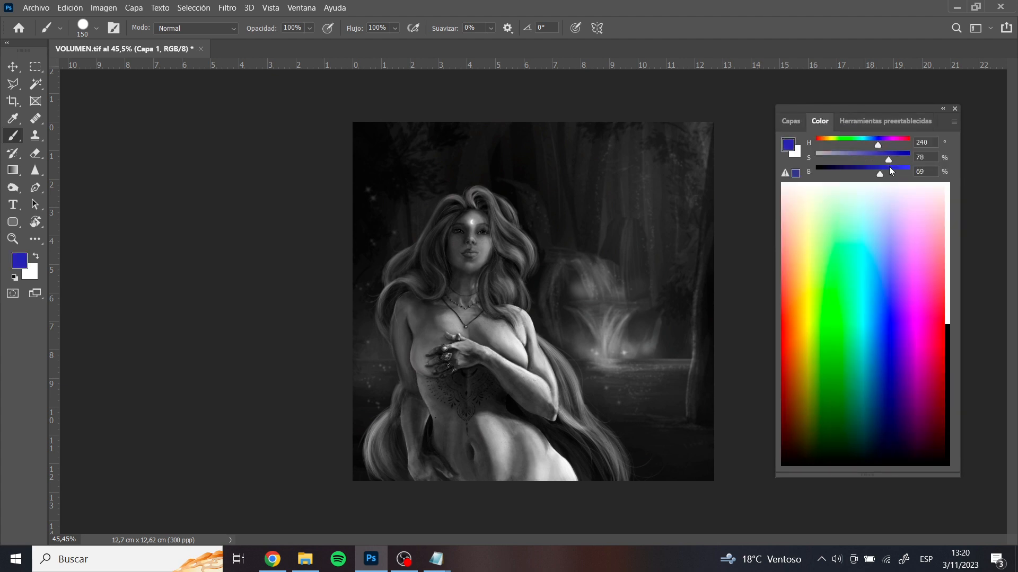
{"action": "mouse_move", "coordinate": [879, 174]}
{"action": "left_mouse_down"}
{"action": "mouse_move", "coordinate": [851, 180]}
{"action": "mouse_move", "coordinate": [868, 194]}
{"action": "mouse_move", "coordinate": [937, 193]}
{"action": "mouse_move", "coordinate": [837, 185]}
{"action": "left_mouse_up"}
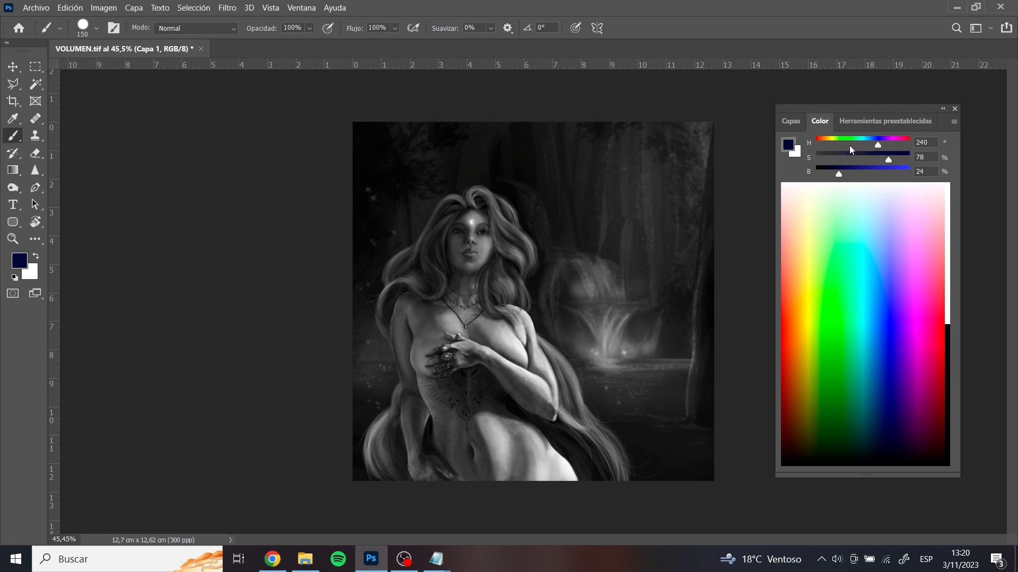
Enlarge the brush to 900 and paint dark blue over the whole figure on the clipped layer
{"action": "left_click", "coordinate": [788, 123]}
{"action": "key", "text": "bracketright"}
{"action": "key", "text": "bracketright"}
{"action": "key", "text": "bracketright"}
{"action": "key", "text": "bracketright"}
{"action": "key", "text": "bracketright"}
{"action": "key", "text": "bracketright"}
{"action": "key", "text": "bracketright"}
{"action": "key", "text": "bracketright"}
{"action": "key", "text": "bracketright"}
{"action": "key", "text": "bracketright"}
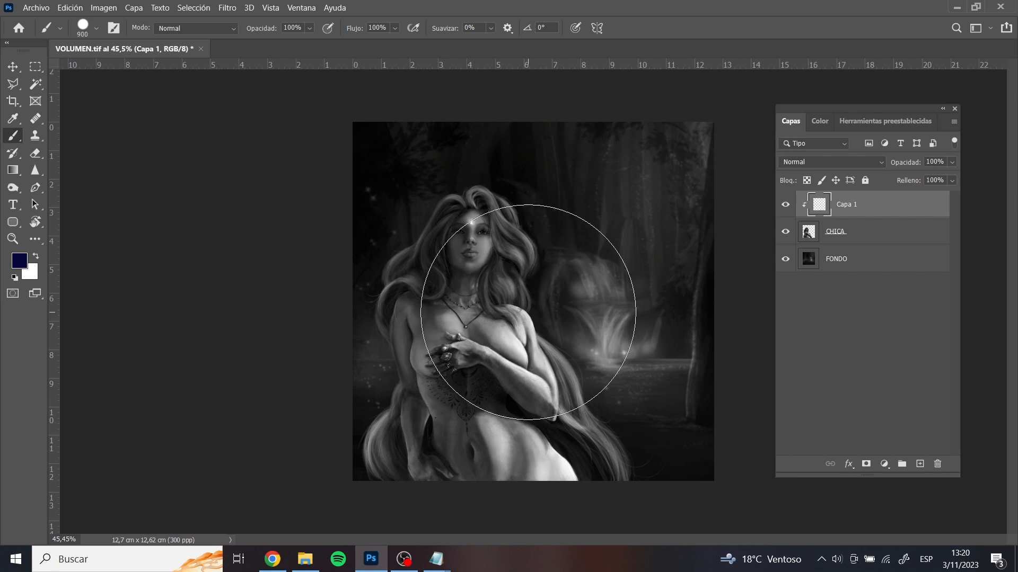
{"action": "left_click", "coordinate": [528, 312]}
{"action": "mouse_move", "coordinate": [508, 279]}
{"action": "left_mouse_down"}
{"action": "mouse_move", "coordinate": [545, 500]}
{"action": "mouse_move", "coordinate": [436, 261]}
{"action": "mouse_move", "coordinate": [575, 487]}
{"action": "mouse_move", "coordinate": [479, 338]}
{"action": "mouse_move", "coordinate": [546, 325]}
{"action": "left_mouse_up"}
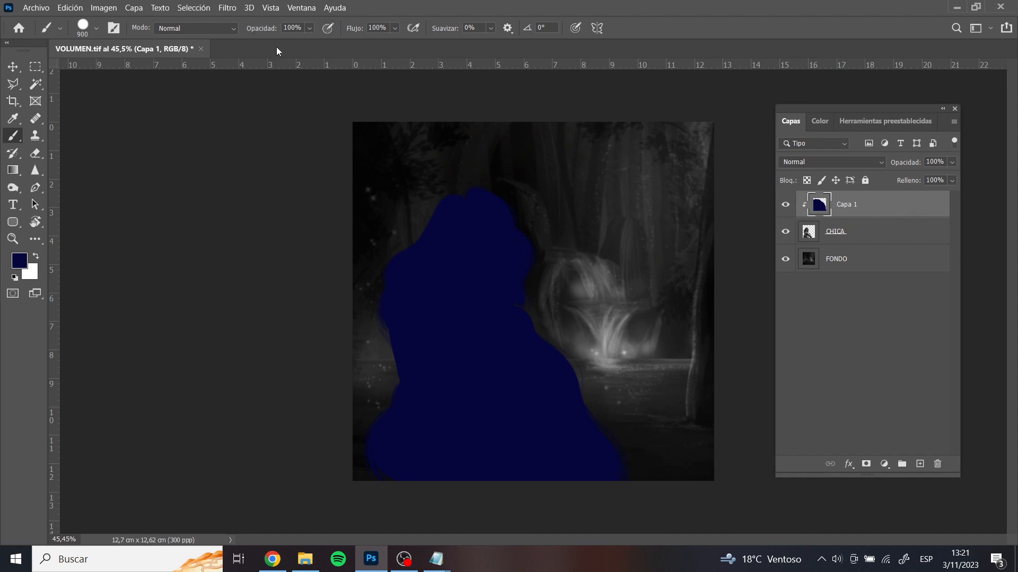
Test the blue layer's opacity by lowering it to 0% and bringing it back to 100%
{"action": "left_click", "coordinate": [952, 163]}
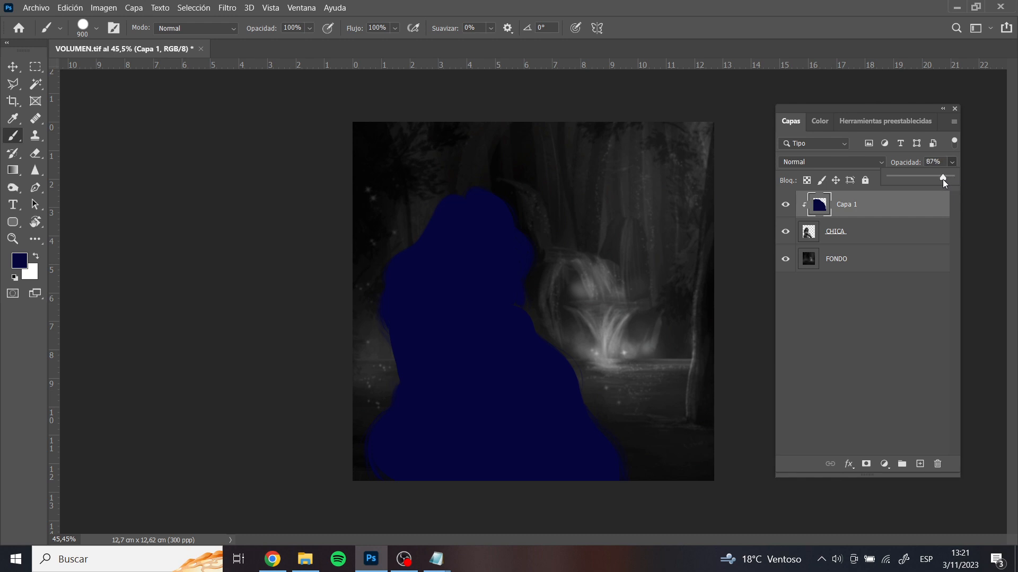
{"action": "left_click_drag", "start_coordinate": [937, 180], "coordinate": [869, 185]}
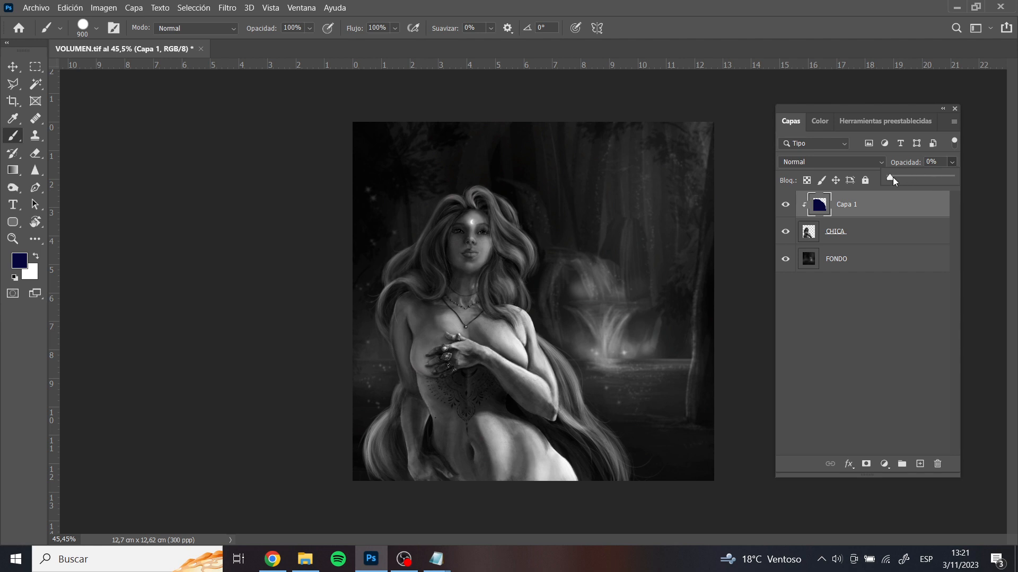
{"action": "left_click_drag", "start_coordinate": [892, 177], "coordinate": [912, 181]}
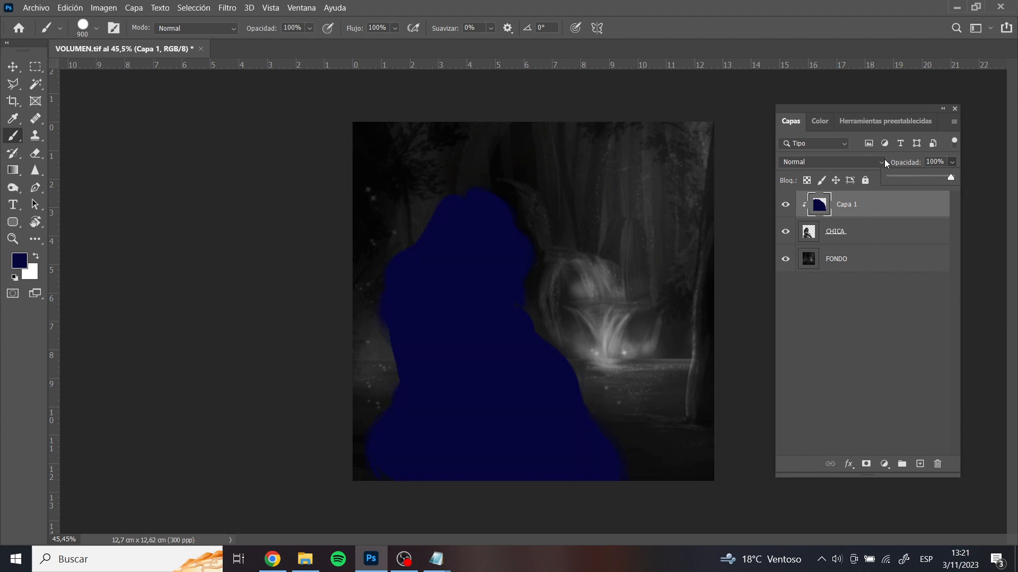
Change the blue layer's blending mode to Color and lower its opacity to about 25%
{"action": "left_click", "coordinate": [857, 161]}
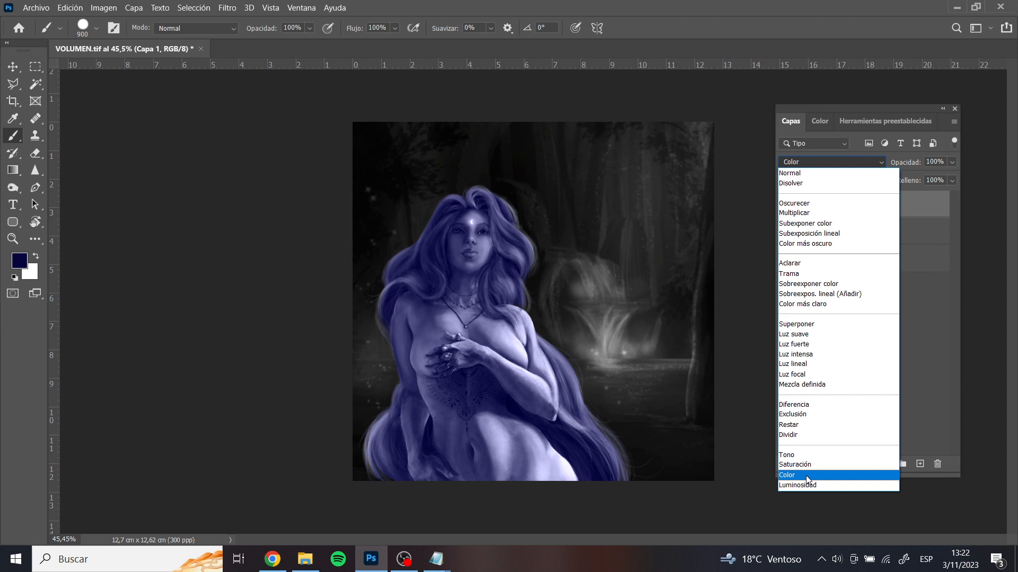
{"action": "left_click", "coordinate": [806, 475]}
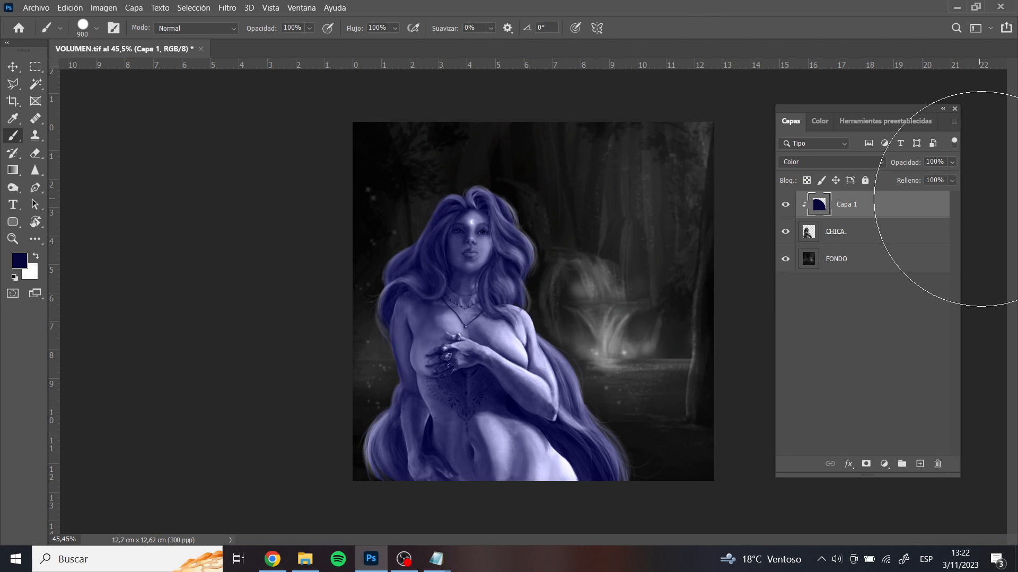
{"action": "left_click", "coordinate": [953, 161]}
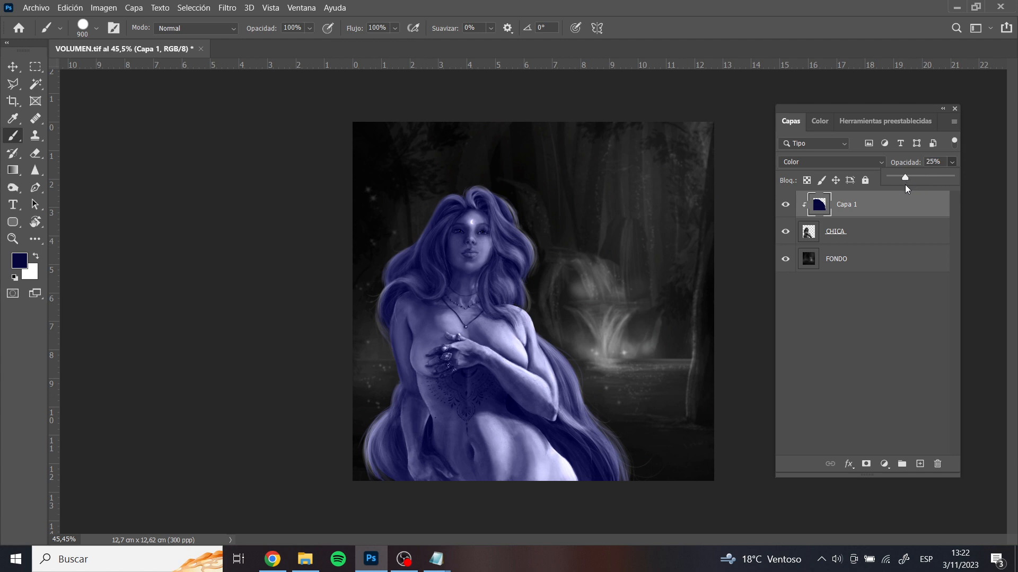
{"action": "left_click_drag", "start_coordinate": [905, 184], "coordinate": [904, 185]}
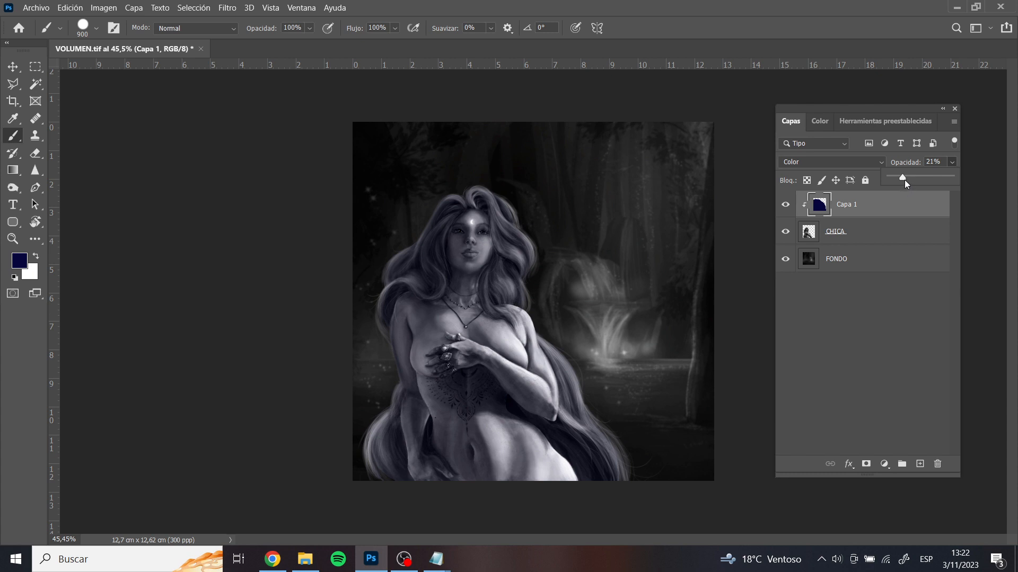
{"action": "left_click_drag", "start_coordinate": [905, 180], "coordinate": [907, 180]}
Add a new layer above the dark blue one and clip it to the CHICA layer
{"action": "left_click", "coordinate": [919, 465]}
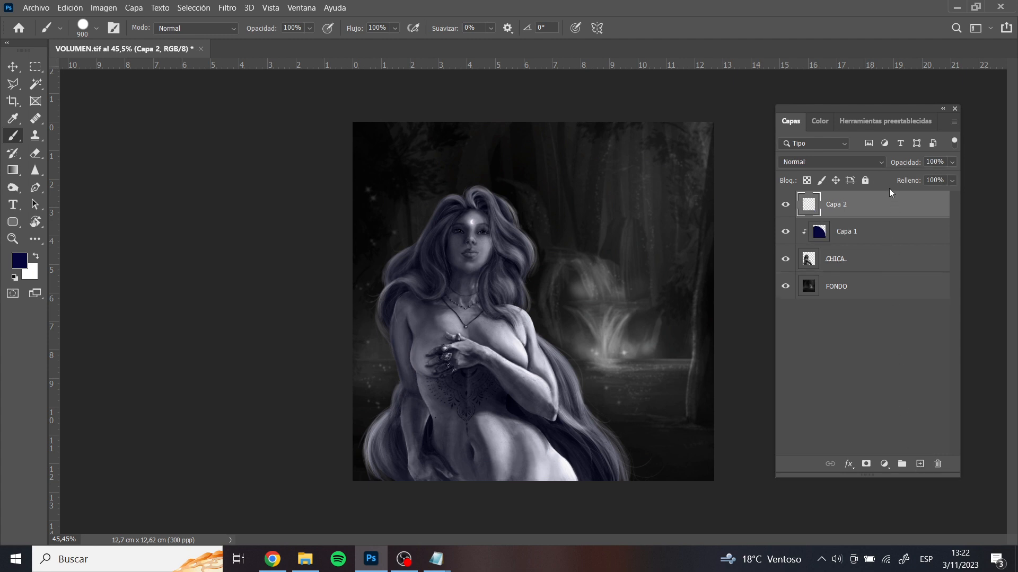
{"action": "left_click", "coordinate": [883, 217], "text": "alt"}
Paint orange (H 31, S 78, B 78) over the whole figure on the new clipped layer
{"action": "left_click", "coordinate": [820, 121]}
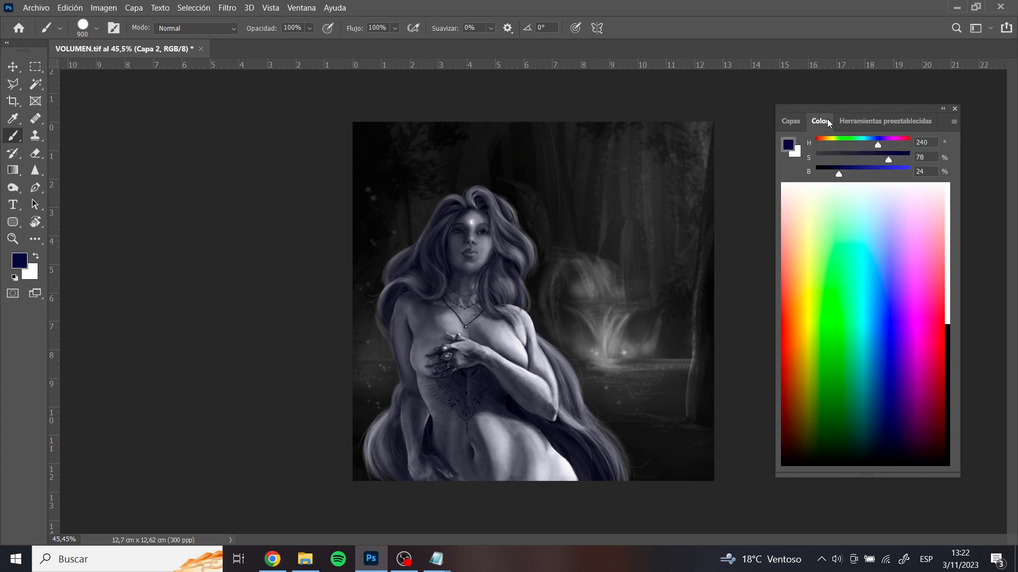
{"action": "left_click_drag", "start_coordinate": [853, 141], "coordinate": [885, 169]}
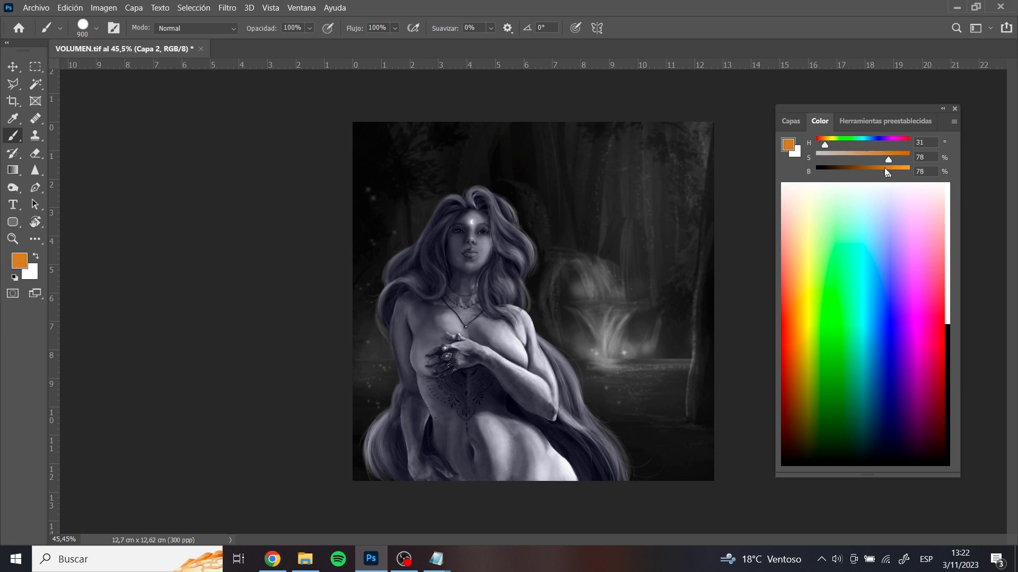
{"action": "left_click", "coordinate": [790, 121]}
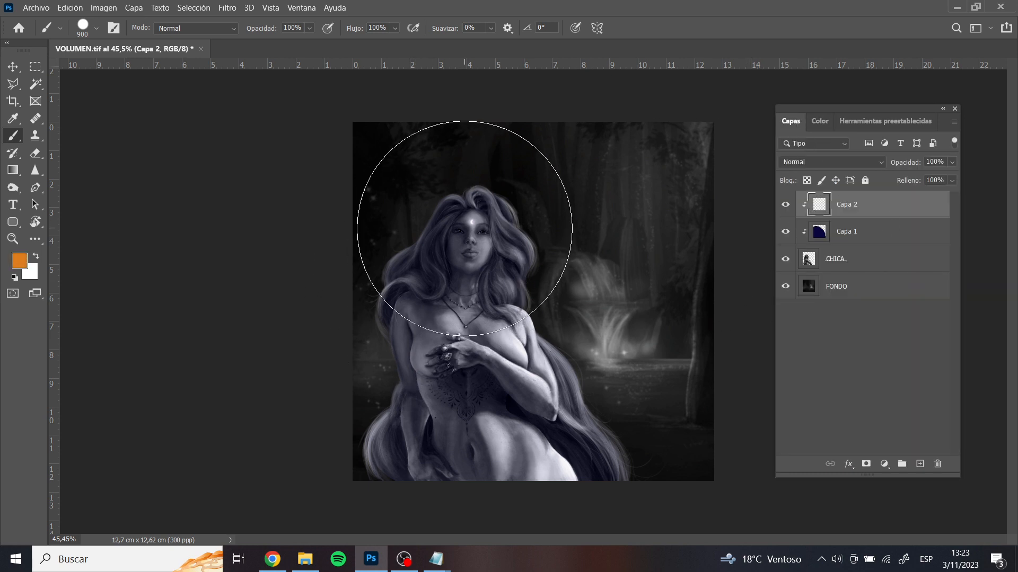
{"action": "mouse_move", "coordinate": [462, 220]}
{"action": "left_mouse_down"}
{"action": "mouse_move", "coordinate": [486, 295]}
{"action": "mouse_move", "coordinate": [434, 370]}
{"action": "mouse_move", "coordinate": [466, 431]}
{"action": "mouse_move", "coordinate": [504, 455]}
{"action": "left_mouse_up"}
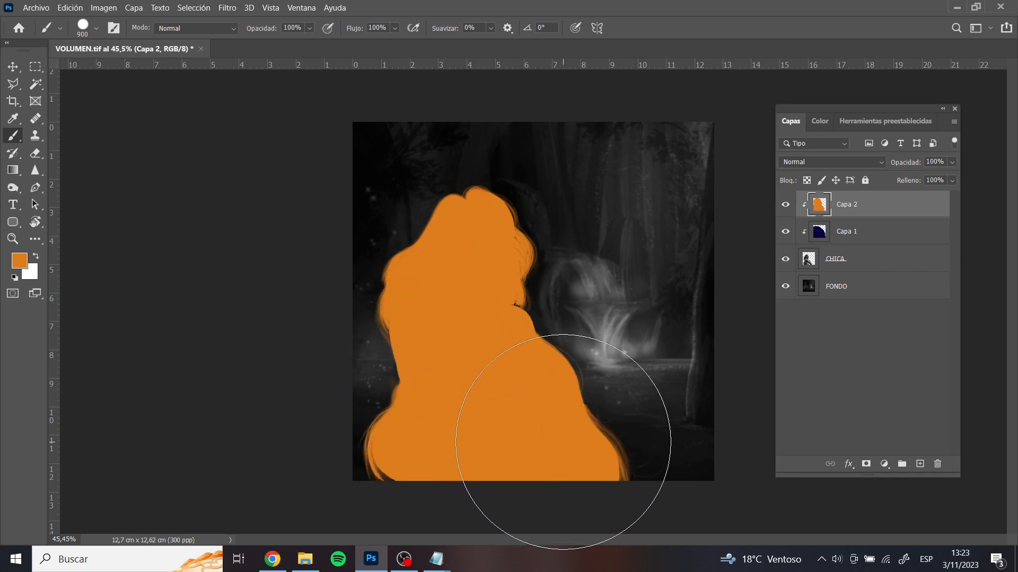
Preview the available blending modes on the orange layer and set it to Color
{"action": "left_click", "coordinate": [815, 164]}
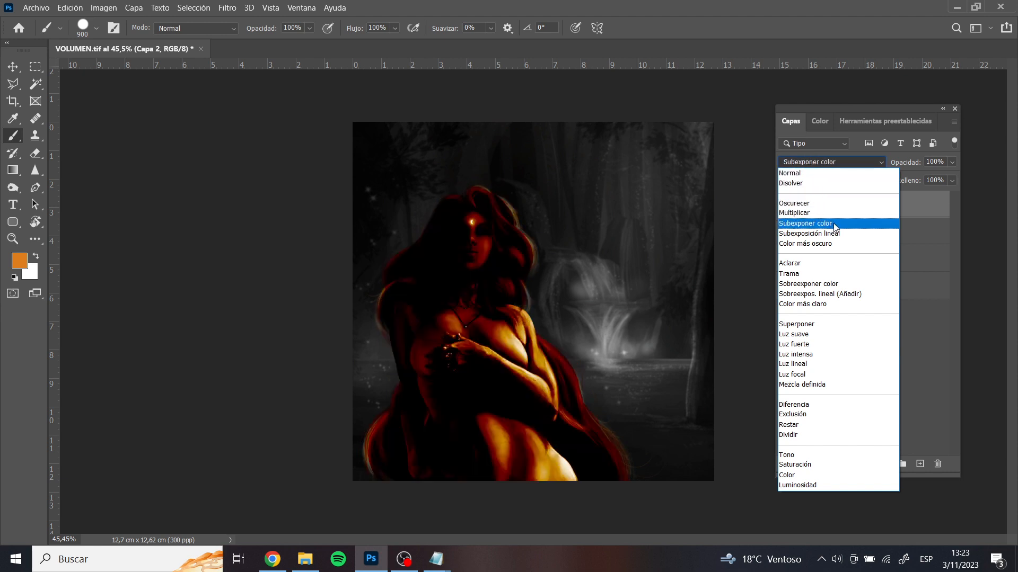
{"action": "key", "text": "Down"}
{"action": "key", "text": "Down"}
{"action": "key", "text": "Down"}
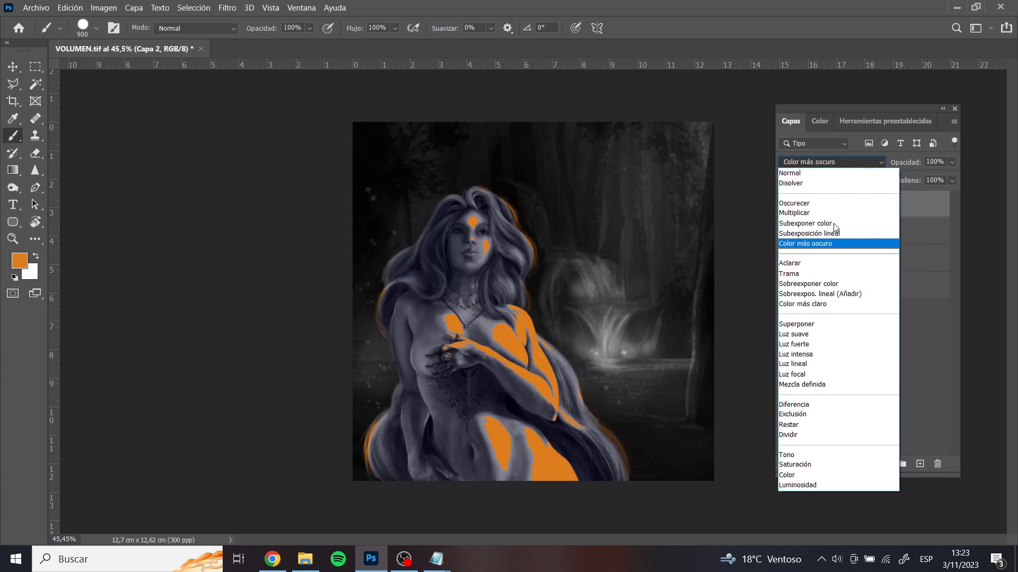
{"action": "key", "text": "Down"}
{"action": "key", "text": "Down"}
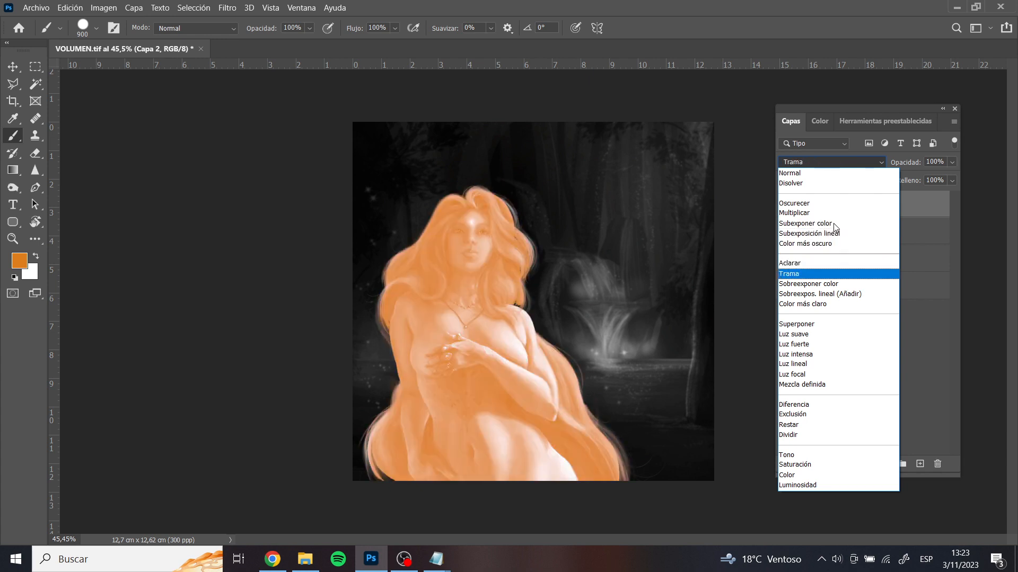
{"action": "key", "text": "Down"}
{"action": "key", "text": "Up"}
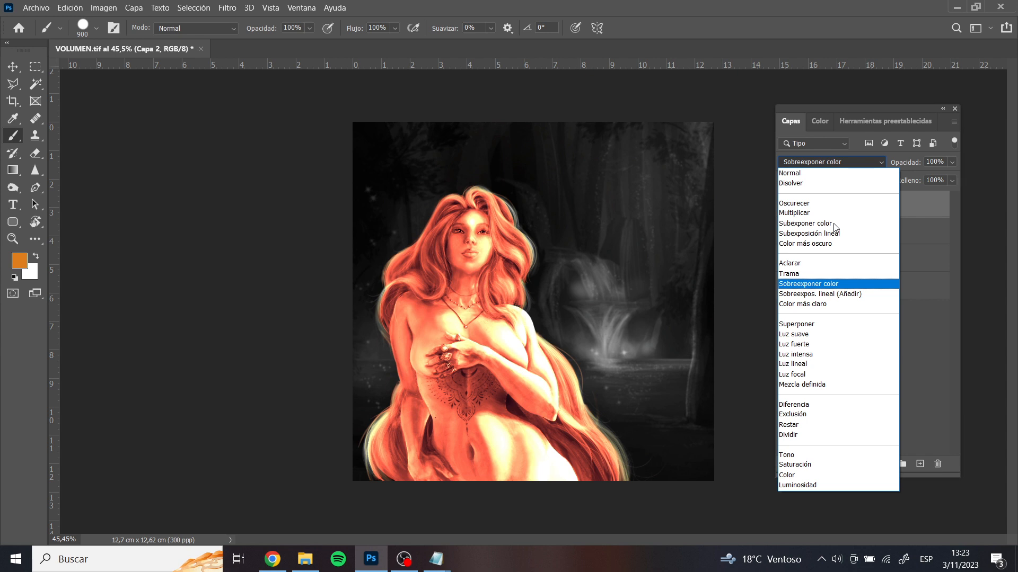
{"action": "key", "text": "Down"}
{"action": "key", "text": "Down"}
{"action": "key", "text": "Down"}
{"action": "key", "text": "Down"}
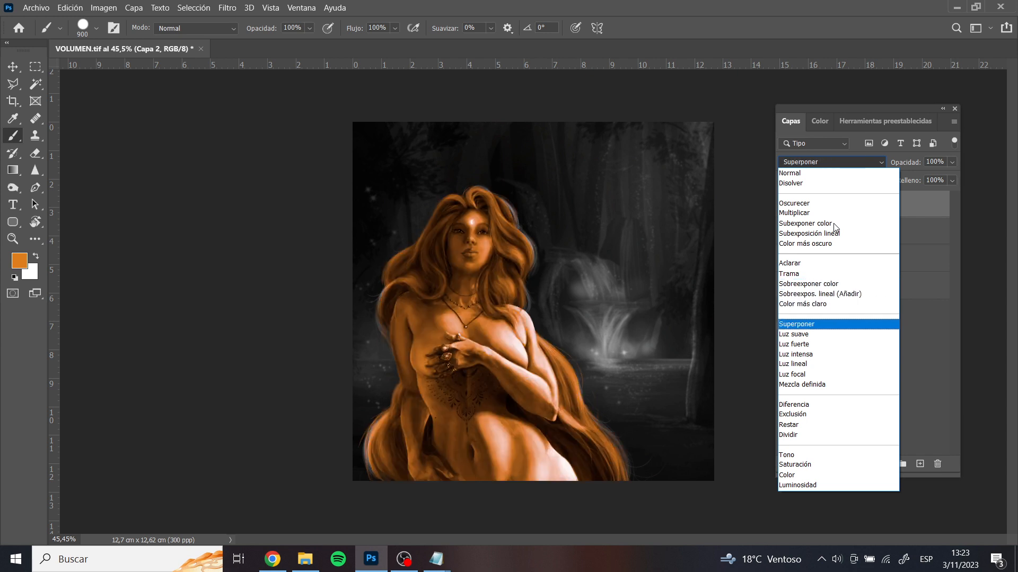
{"action": "key", "text": "Down"}
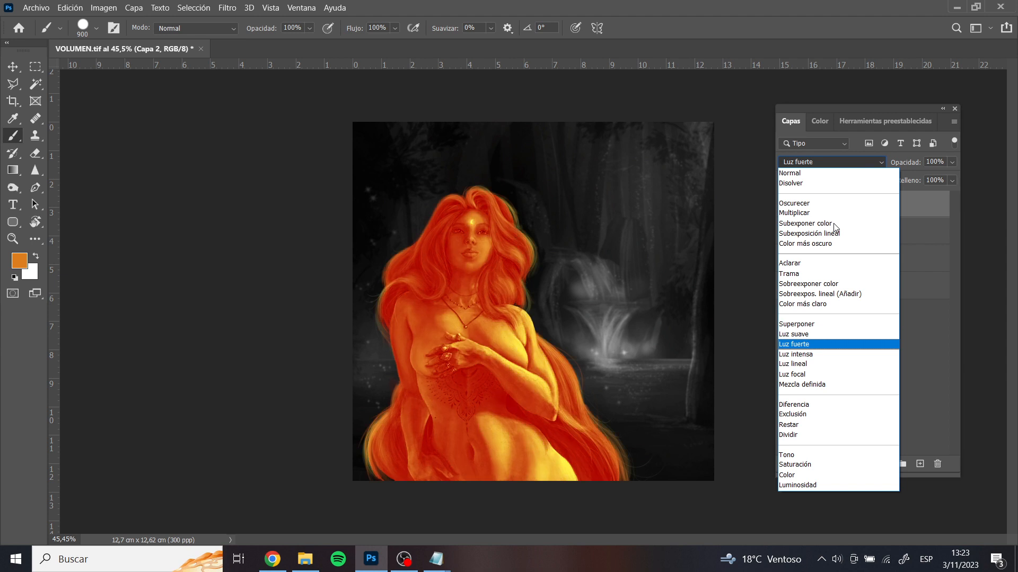
{"action": "key", "text": "Down"}
{"action": "key", "text": "Down"}
{"action": "key", "text": "Down"}
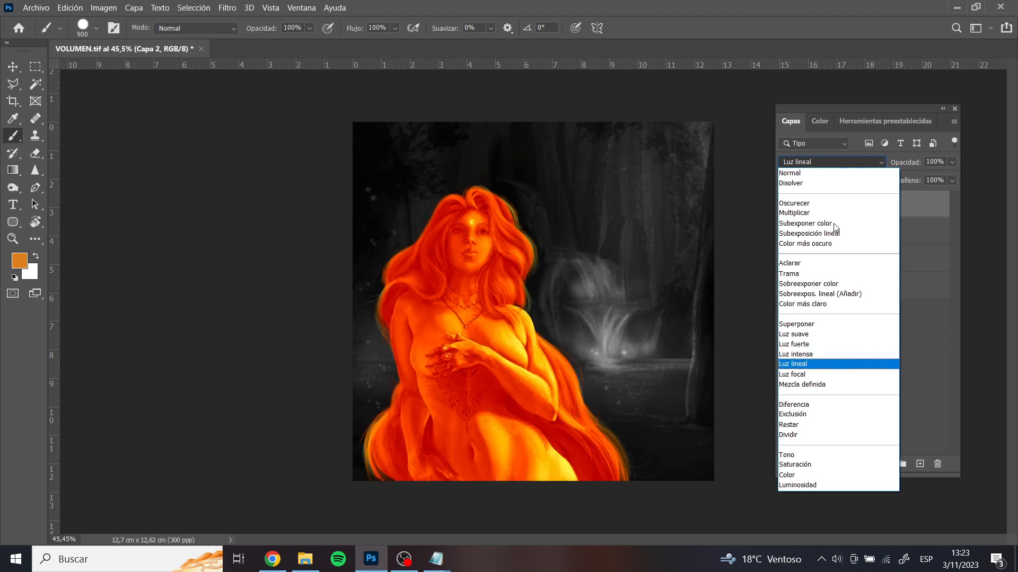
{"action": "key", "text": "Down"}
{"action": "key", "text": "Down"}
{"action": "key", "text": "Down"}
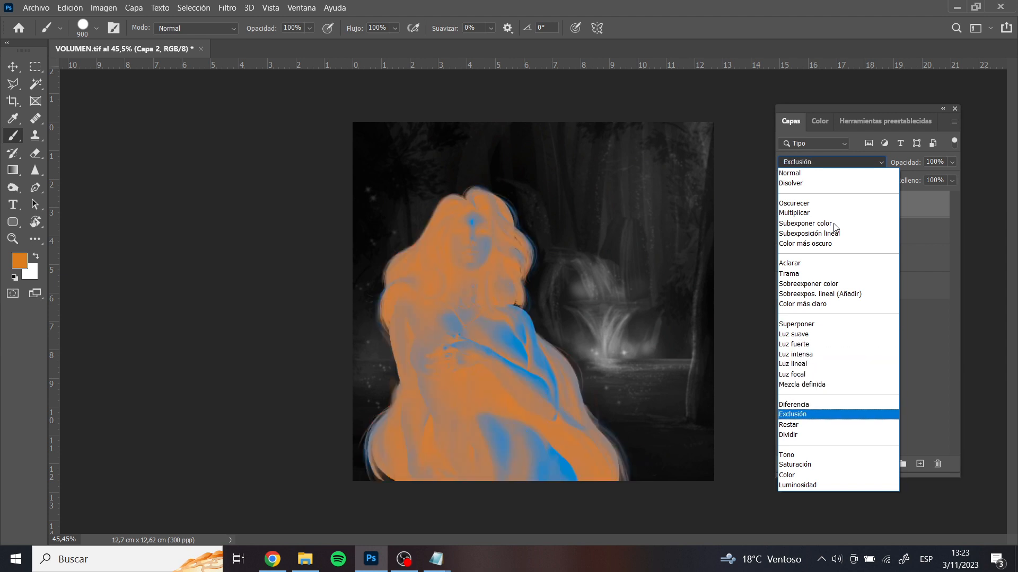
{"action": "key", "text": "Down"}
{"action": "key", "text": "Down"}
{"action": "key", "text": "Down"}
{"action": "key", "text": "Down"}
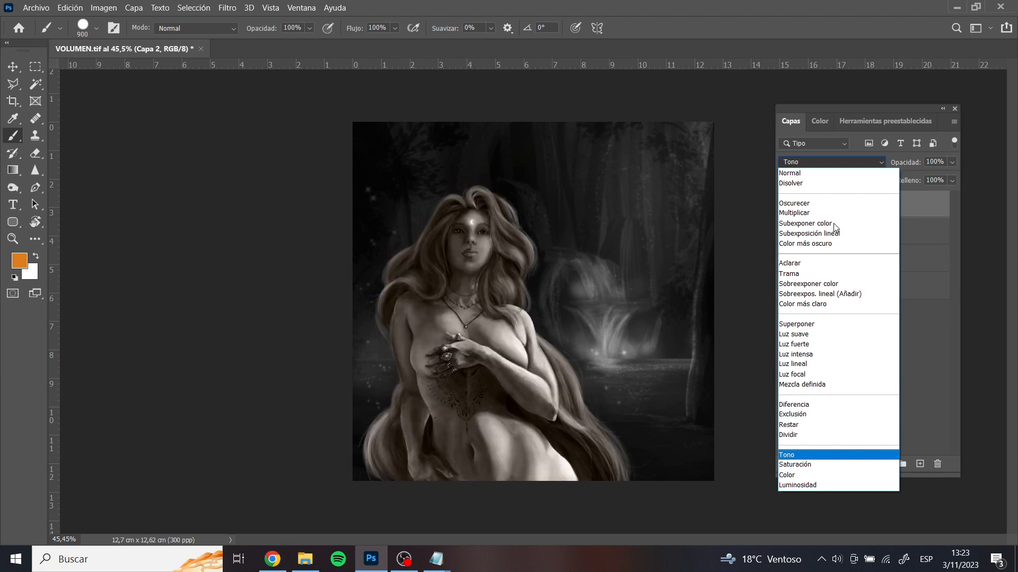
{"action": "key", "text": "Down"}
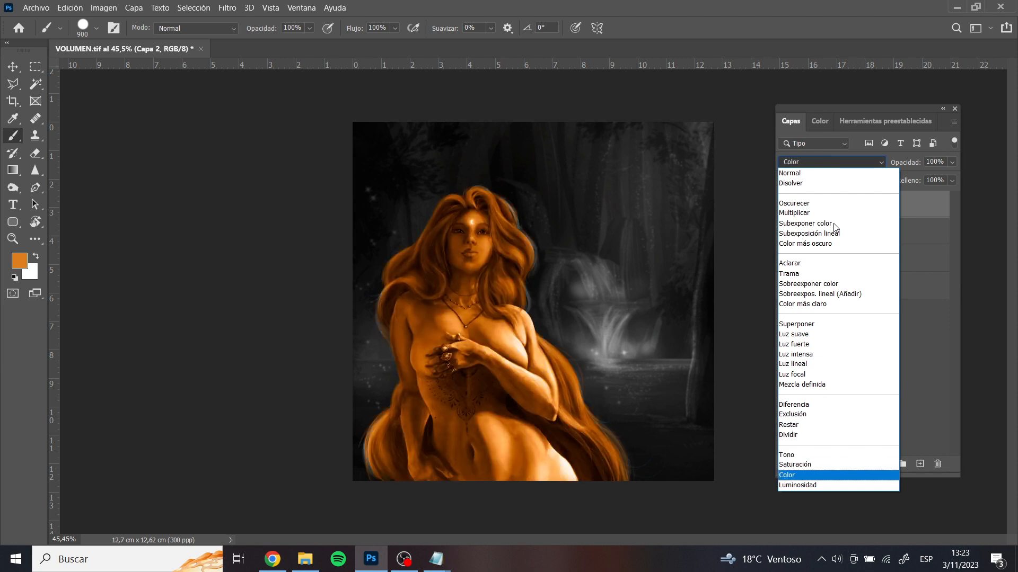
{"action": "key", "text": "Return"}
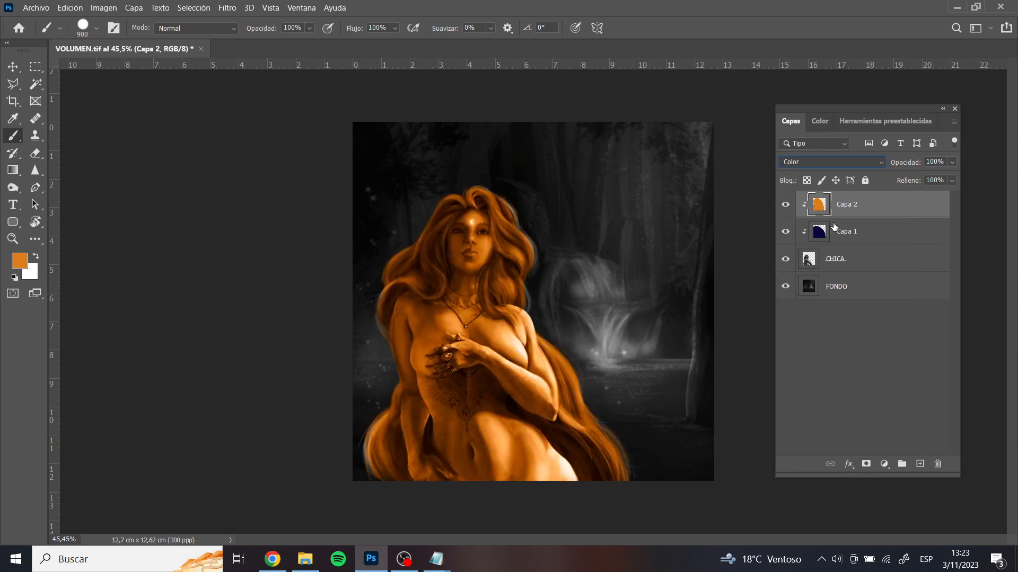
Lower the orange layer's opacity to 37% and compare the figure with the layer hidden and shown
{"action": "left_click", "coordinate": [953, 163]}
{"action": "left_click_drag", "start_coordinate": [941, 176], "coordinate": [925, 178]}
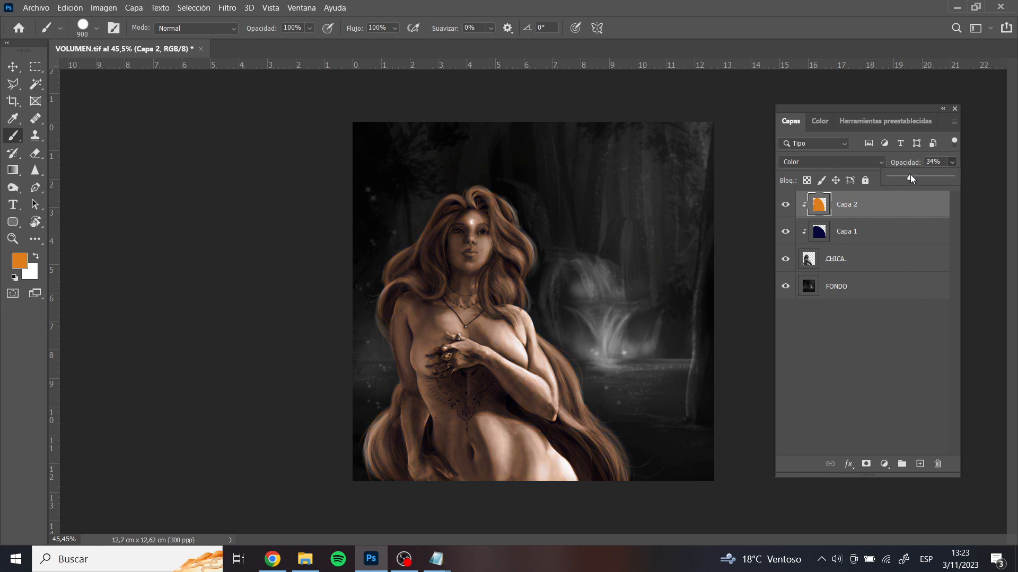
{"action": "left_click_drag", "start_coordinate": [909, 175], "coordinate": [912, 175]}
{"action": "left_click", "coordinate": [787, 204]}
{"action": "left_click", "coordinate": [786, 204]}
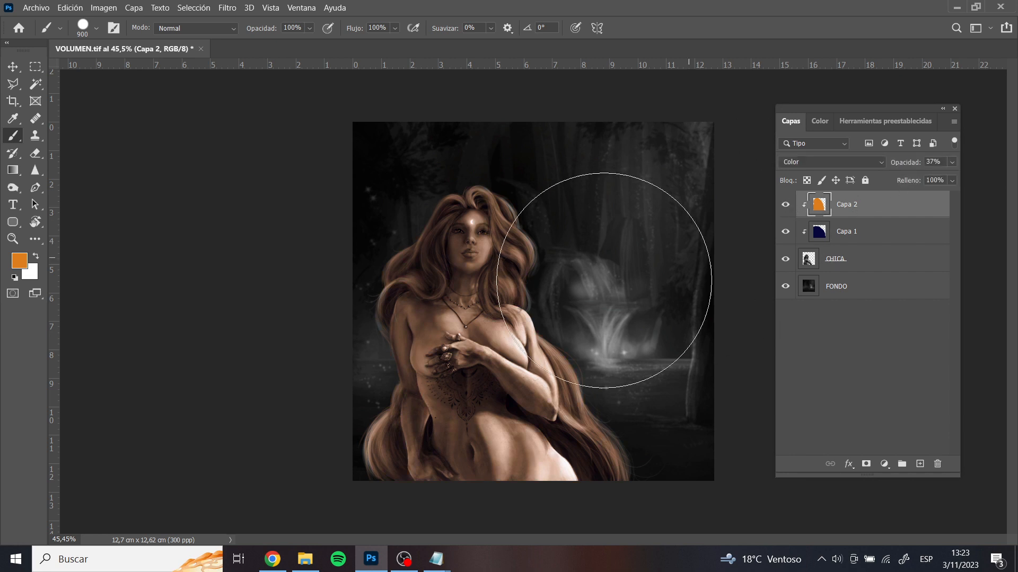
Examine the combined blue and orange colouring of the figure up close and in the whole picture
{"action": "mouse_move", "coordinate": [529, 391]}
{"action": "left_mouse_down"}
{"action": "mouse_move", "coordinate": [455, 344]}
{"action": "mouse_move", "coordinate": [475, 330]}
{"action": "left_mouse_up"}
{"action": "scroll", "coordinate": [471, 334], "scroll_direction": "down", "scroll_amount": 20}
{"action": "key", "text": "ctrl+0"}
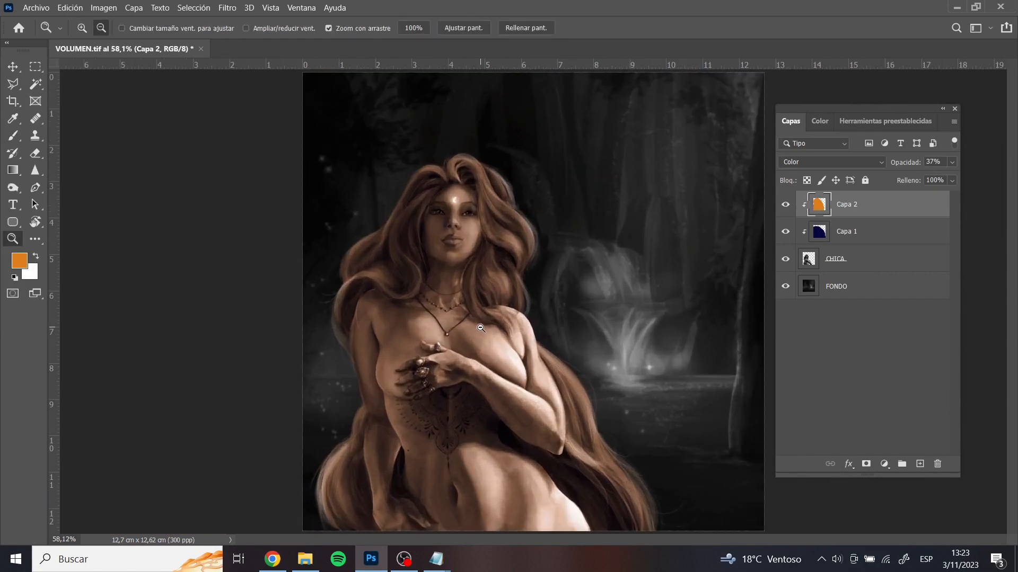
{"action": "left_click_drag", "start_coordinate": [444, 317], "coordinate": [554, 380]}
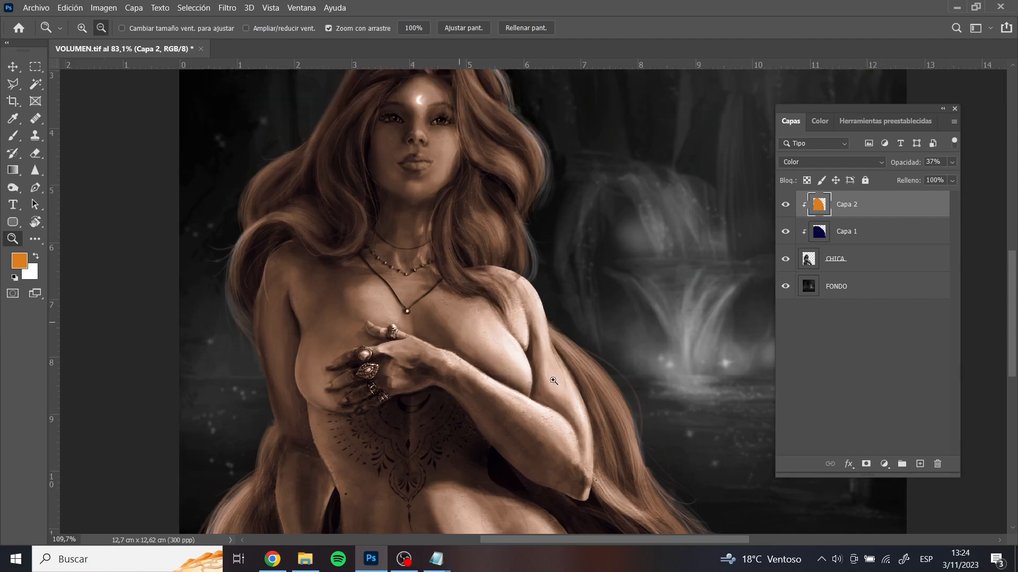
{"action": "left_click", "coordinate": [532, 356]}
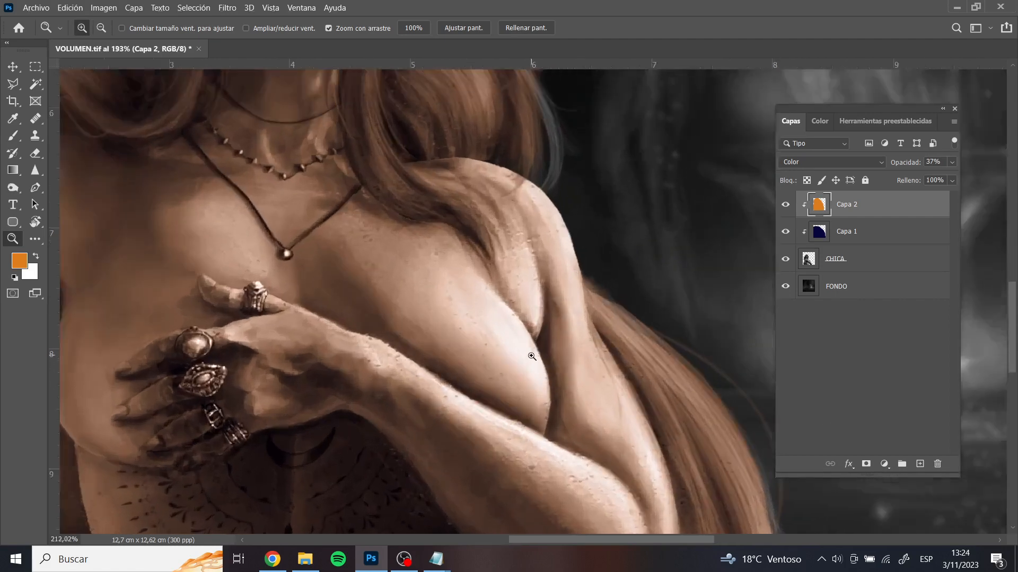
{"action": "scroll", "coordinate": [532, 357], "scroll_direction": "down", "scroll_amount": 11}
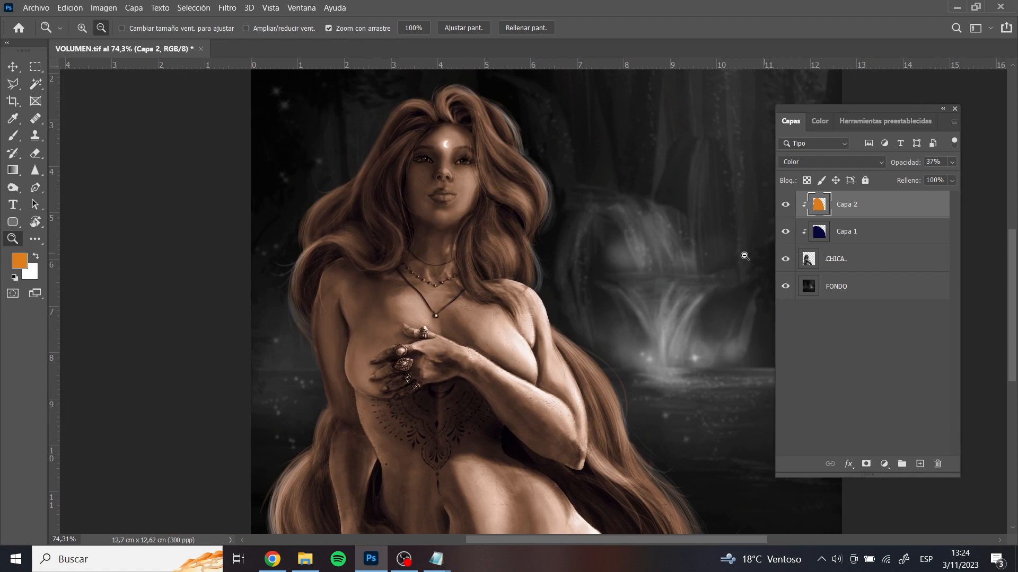
{"action": "left_click", "coordinate": [543, 341], "text": "alt"}
{"action": "left_click", "coordinate": [543, 342]}
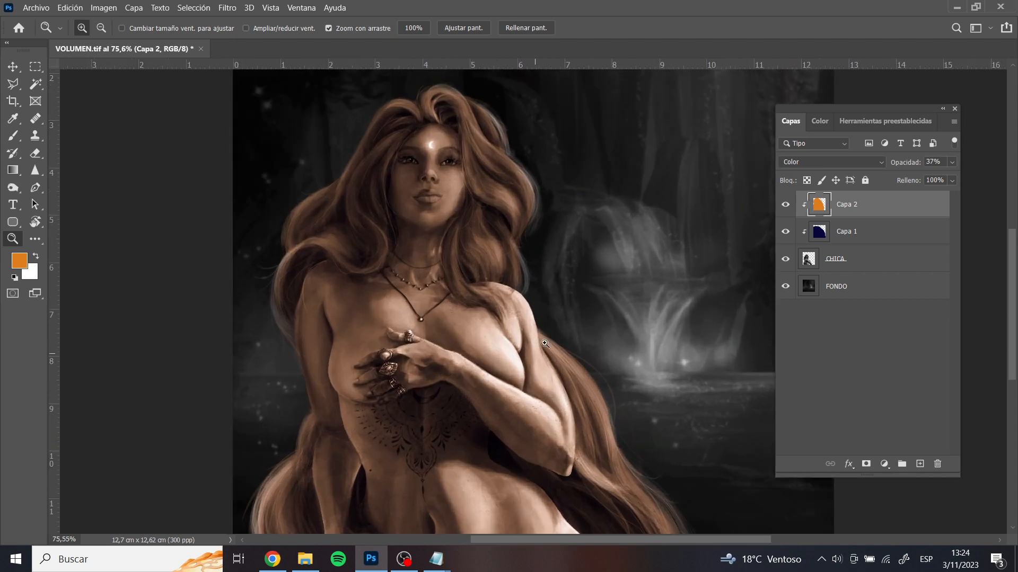
{"action": "scroll", "coordinate": [493, 405], "scroll_direction": "up", "scroll_amount": 4}
{"action": "scroll", "coordinate": [493, 404], "scroll_direction": "down", "scroll_amount": 4}
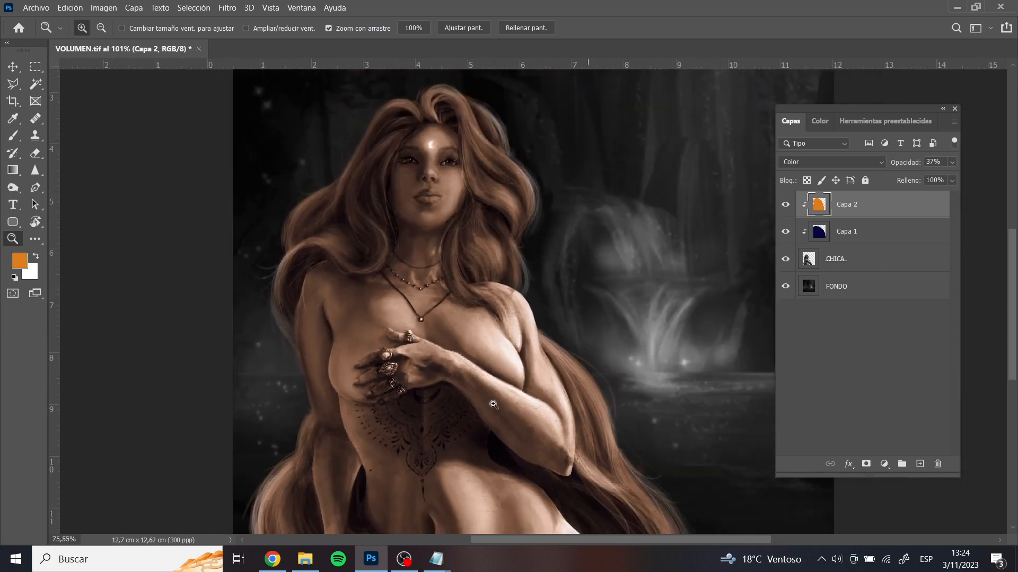
{"action": "scroll", "coordinate": [493, 405], "scroll_direction": "down", "scroll_amount": 6}
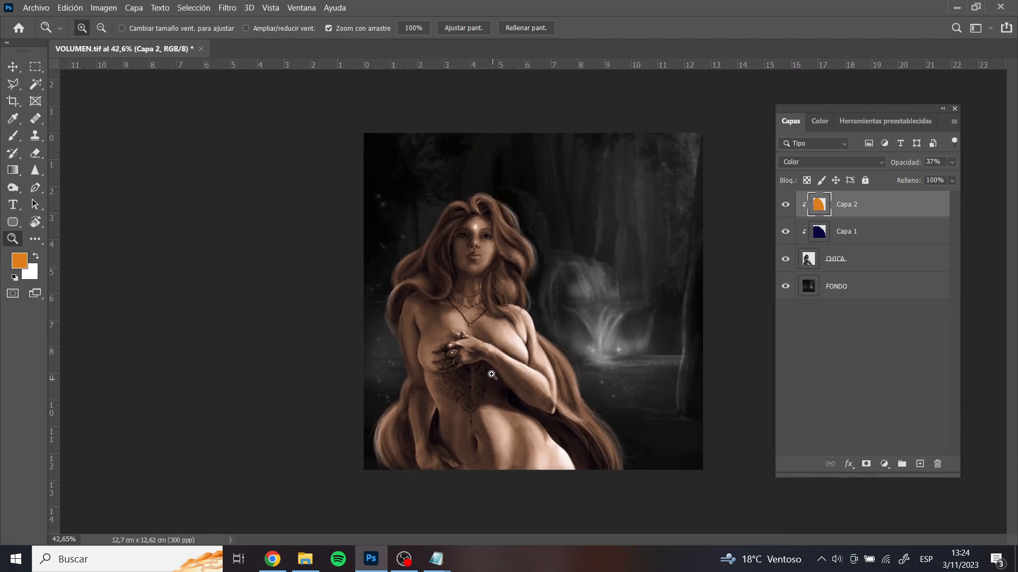
{"action": "scroll", "coordinate": [492, 375], "scroll_direction": "up", "scroll_amount": 5}
{"action": "scroll", "coordinate": [506, 373], "scroll_direction": "up", "scroll_amount": 4}
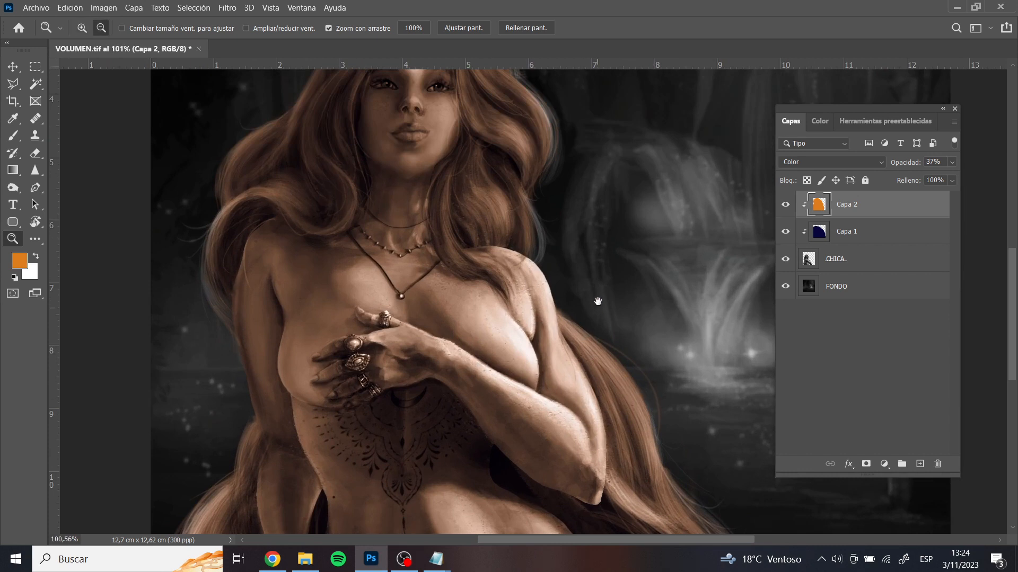
{"action": "left_click_drag", "start_coordinate": [596, 301], "coordinate": [592, 207]}
{"action": "scroll", "coordinate": [592, 208], "scroll_direction": "down", "scroll_amount": 6}
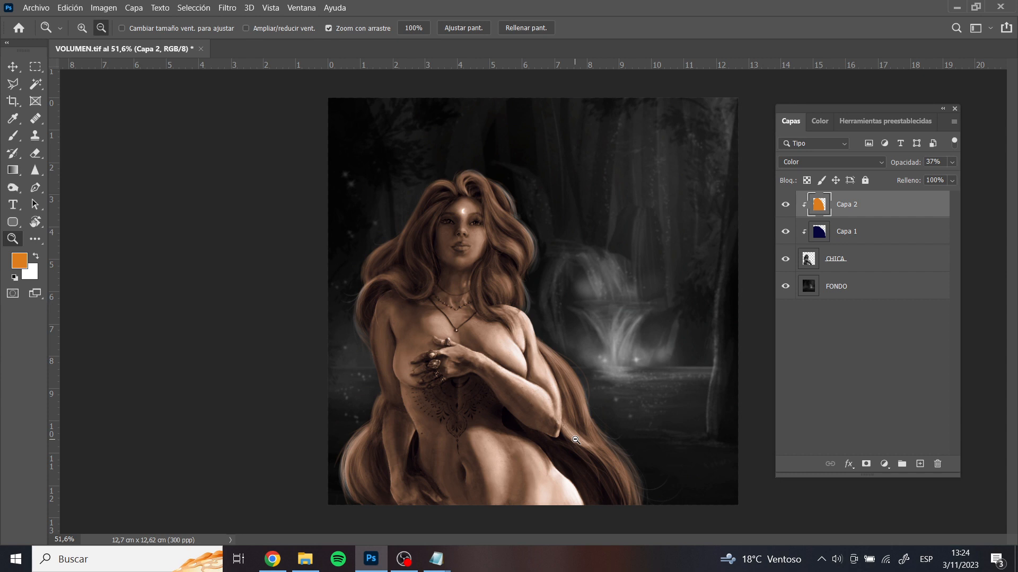
Change the orange layer's blending mode to Superponer and raise its opacity to 100%
{"action": "left_click", "coordinate": [862, 233]}
{"action": "left_click", "coordinate": [863, 209]}
{"action": "left_click", "coordinate": [830, 163]}
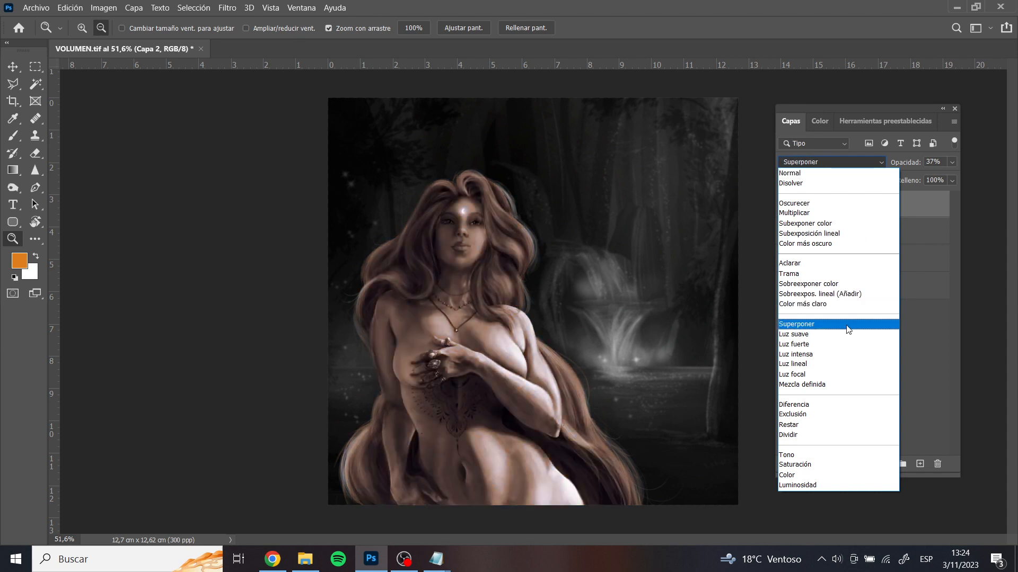
{"action": "left_click", "coordinate": [848, 327]}
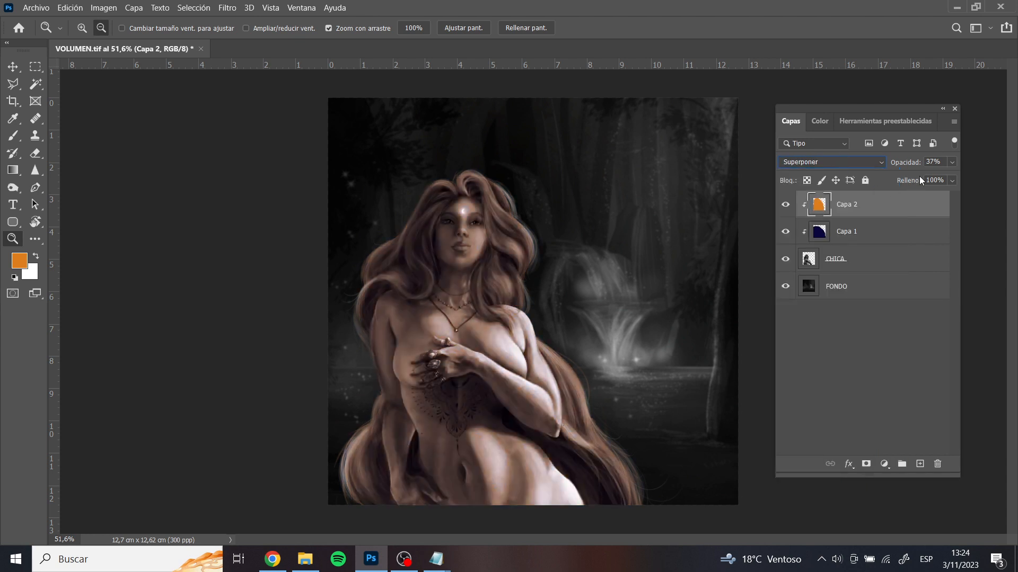
{"action": "left_click", "coordinate": [952, 162]}
{"action": "left_click_drag", "start_coordinate": [918, 176], "coordinate": [950, 178]}
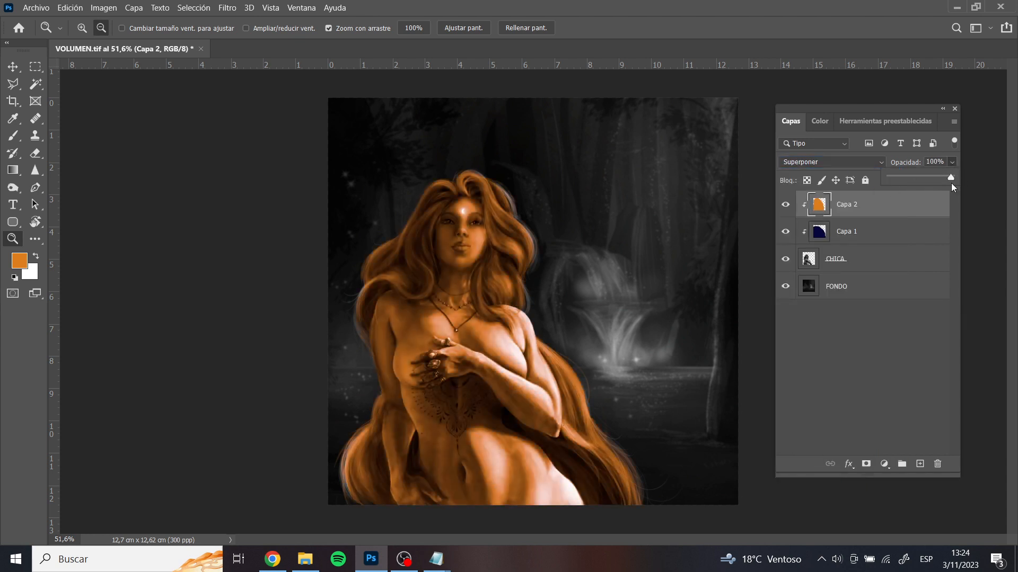
Preview other blending modes on the orange layer, keep Superponer and lower the opacity to 41%
{"action": "left_click", "coordinate": [831, 163]}
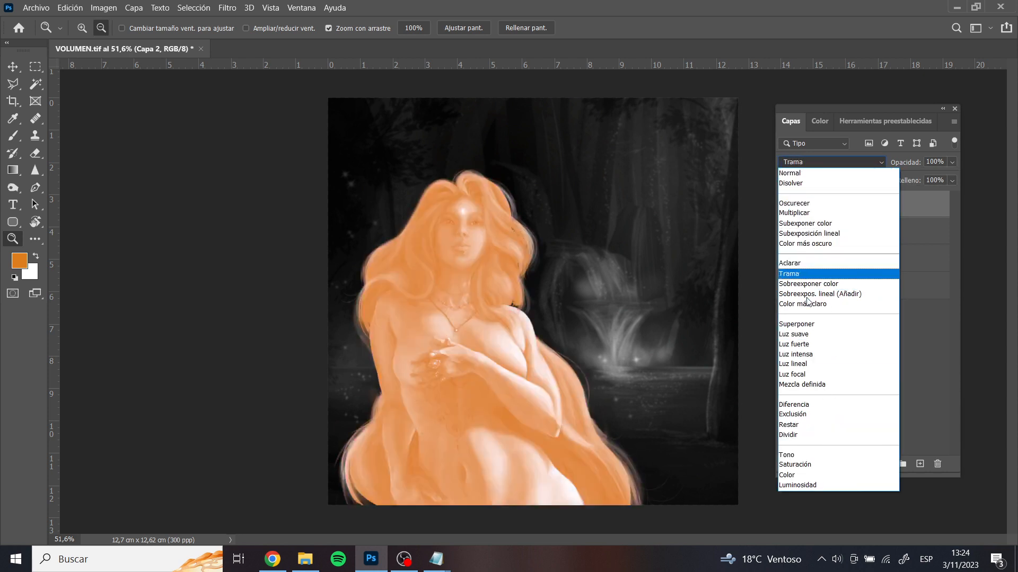
{"action": "left_click", "coordinate": [807, 324]}
{"action": "left_click", "coordinate": [952, 162]}
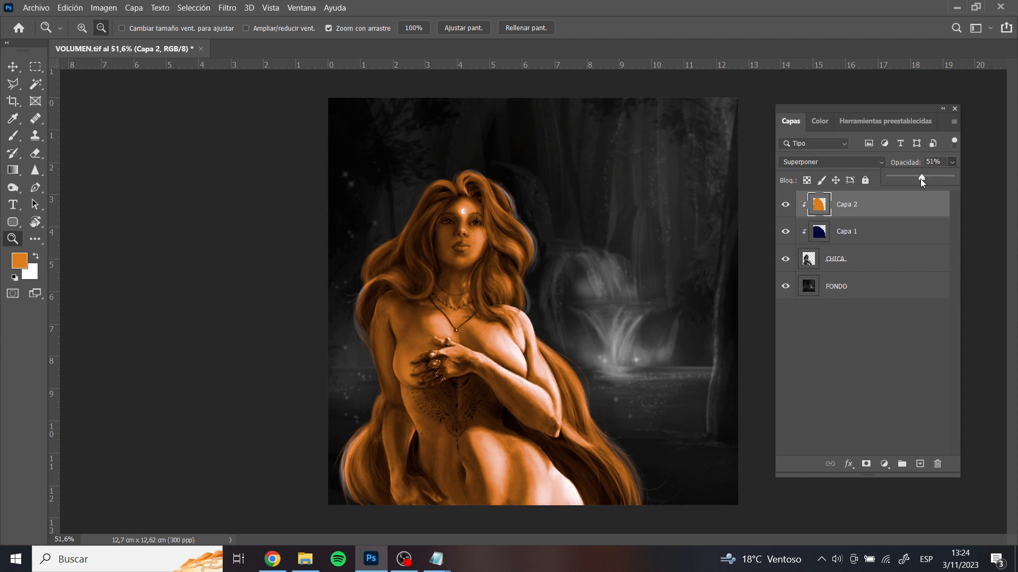
{"action": "left_click_drag", "start_coordinate": [912, 177], "coordinate": [915, 180]}
Try the blending modes from Aclarar to Luz suave on the orange layer and return to Superponer
{"action": "left_click", "coordinate": [854, 160]}
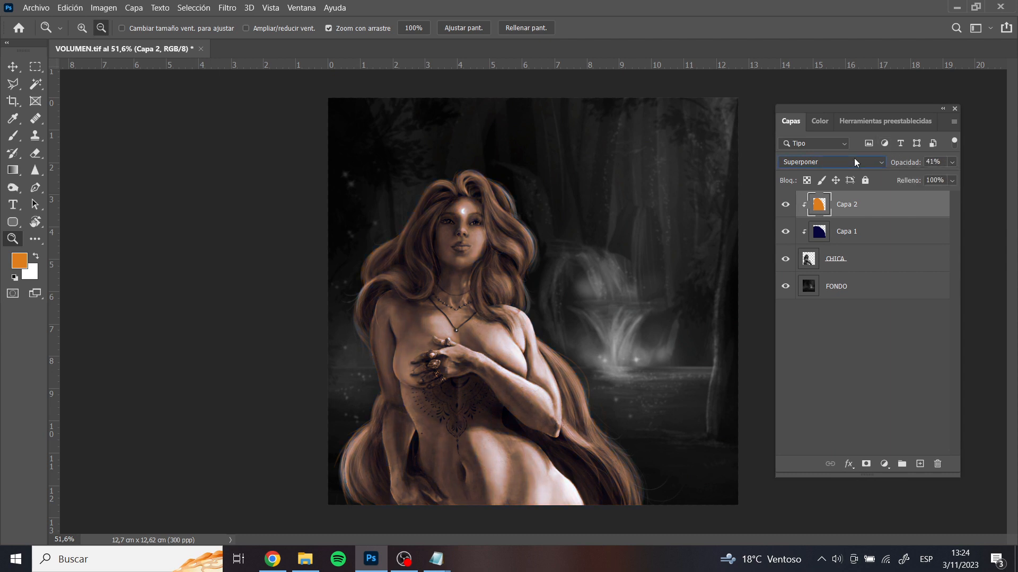
{"action": "left_click", "coordinate": [804, 264]}
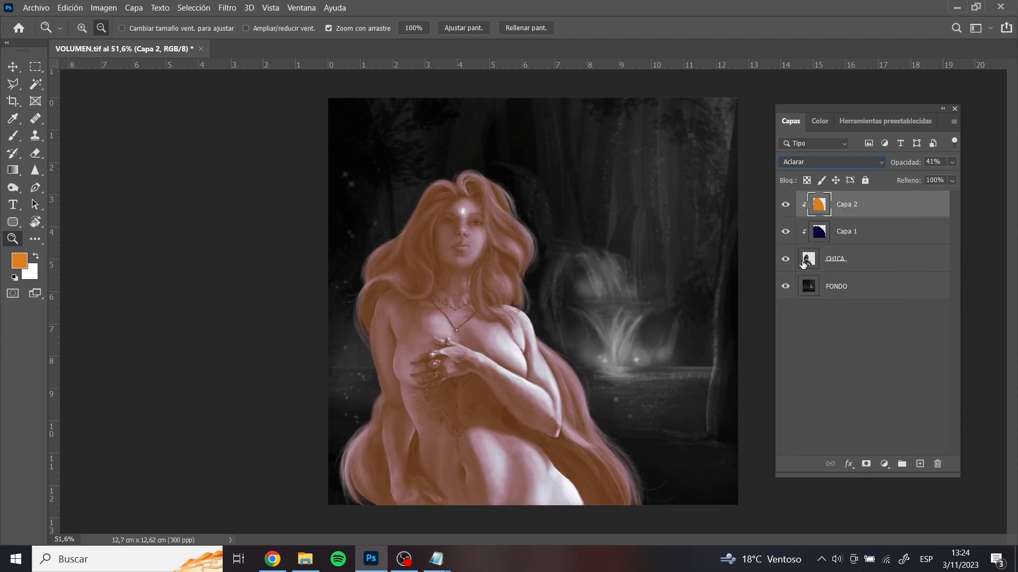
{"action": "key", "text": "Down"}
{"action": "key", "text": "Down"}
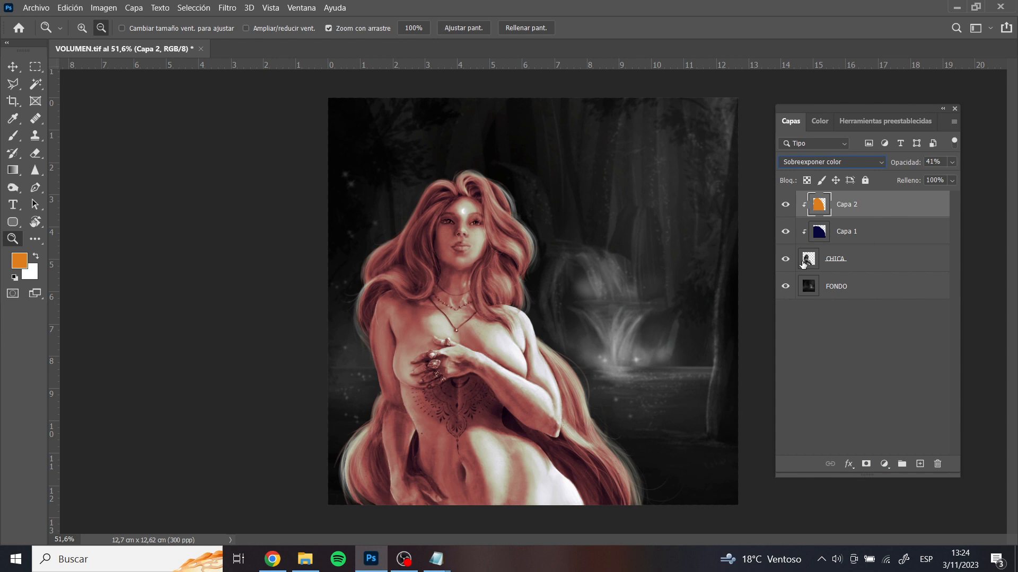
{"action": "key", "text": "Down"}
{"action": "key", "text": "Down"}
{"action": "key", "text": "Down"}
{"action": "key", "text": "Down"}
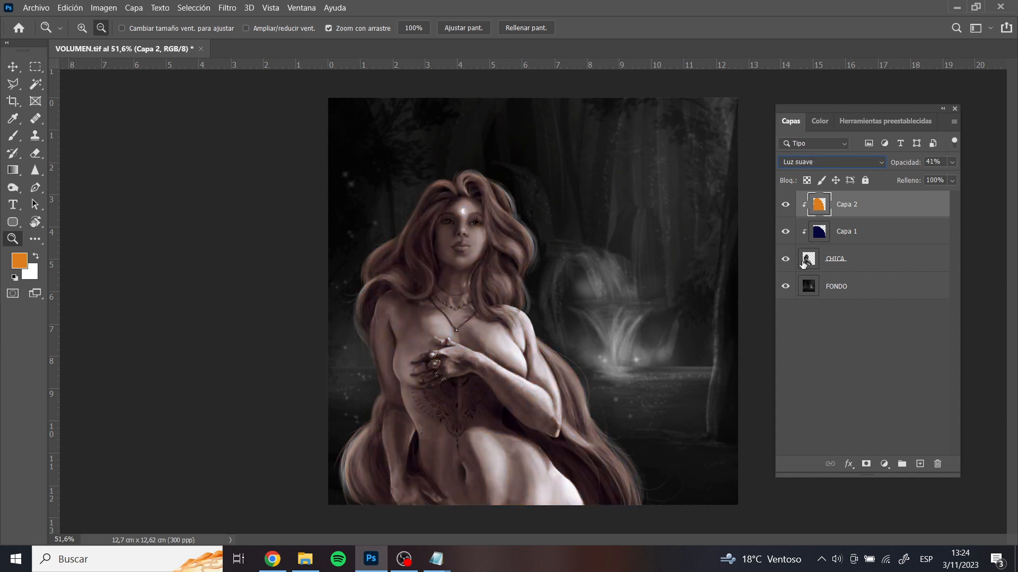
{"action": "key", "text": "Up"}
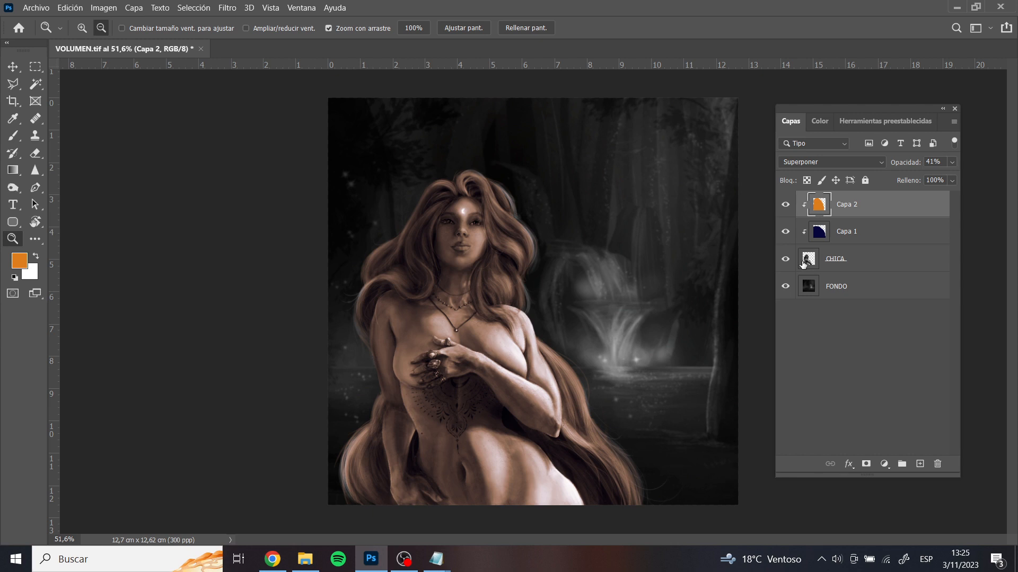
Clip the CHICA layer to the FONDO layer, releasing the two colour layers above it
{"action": "left_click", "coordinate": [803, 264]}
{"action": "key", "text": "ctrl+alt+g"}
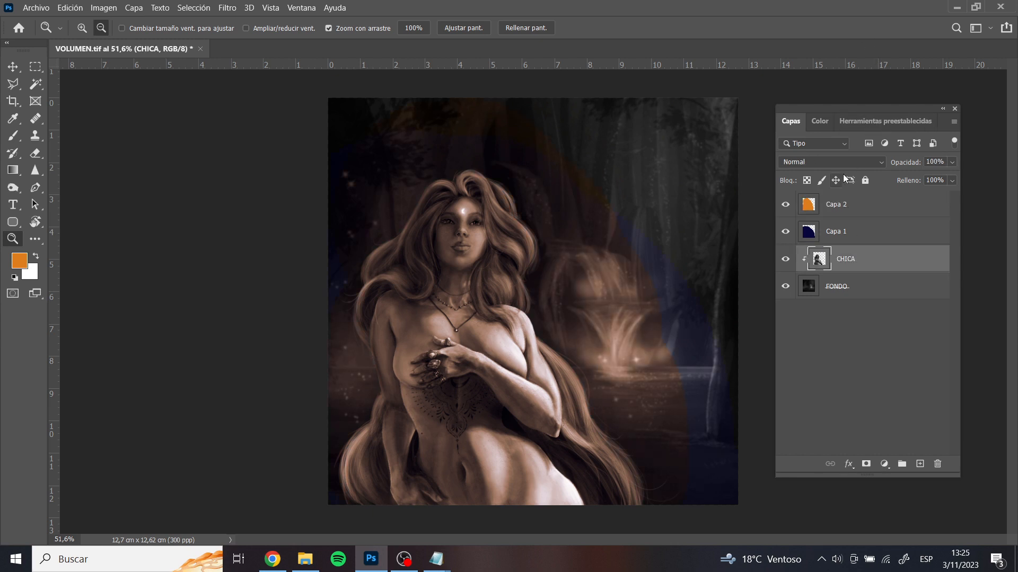
Try the Multiplicar blending mode on the CHICA layer and undo it
{"action": "left_click", "coordinate": [852, 158]}
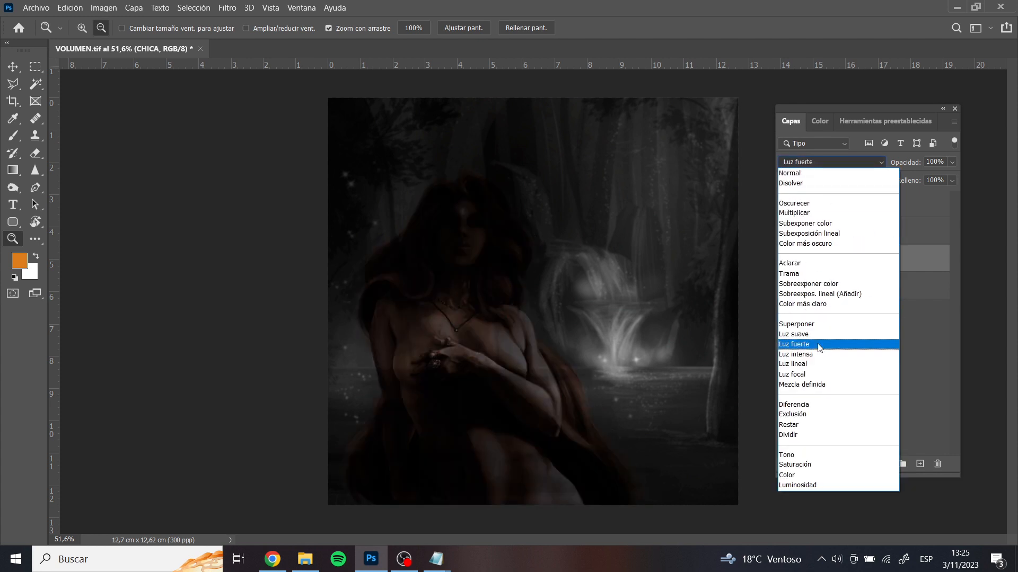
{"action": "left_click", "coordinate": [788, 214]}
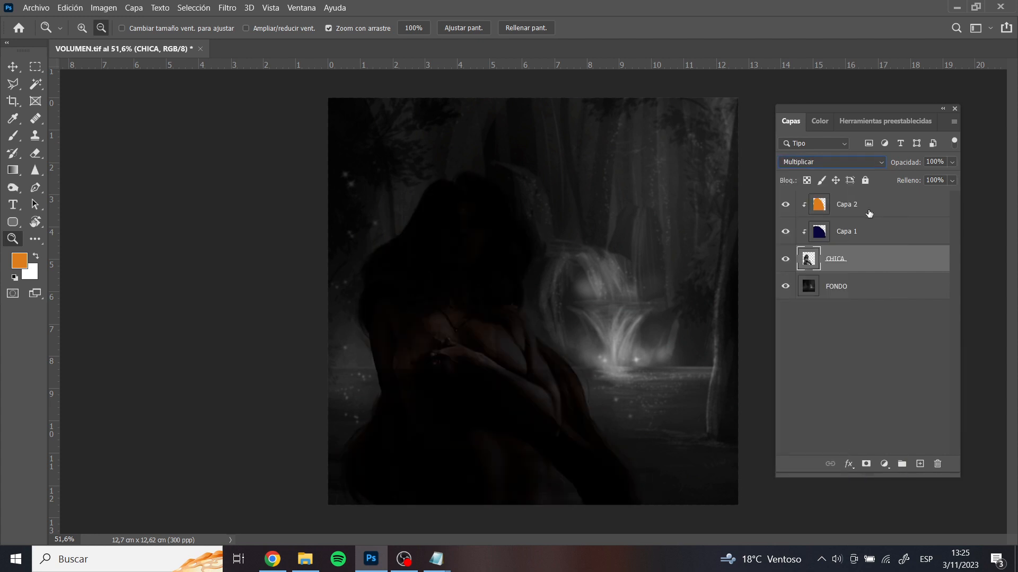
{"action": "key", "text": "ctrl+z"}
Switch the orange layer Capa 2 to Multiplicar and adjust its opacity to 53%
{"action": "left_click", "coordinate": [843, 211]}
{"action": "left_click", "coordinate": [863, 165]}
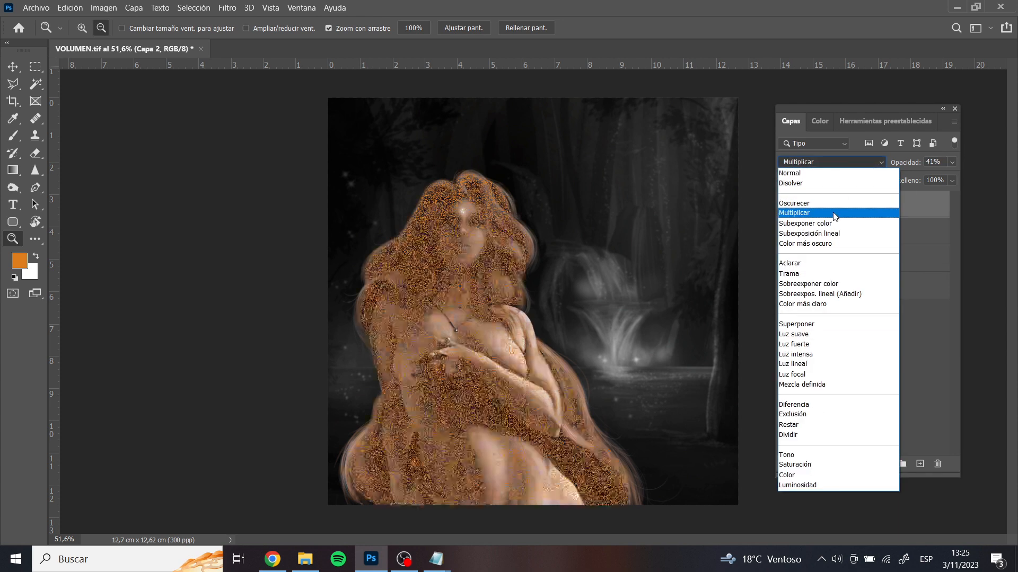
{"action": "left_click", "coordinate": [815, 213]}
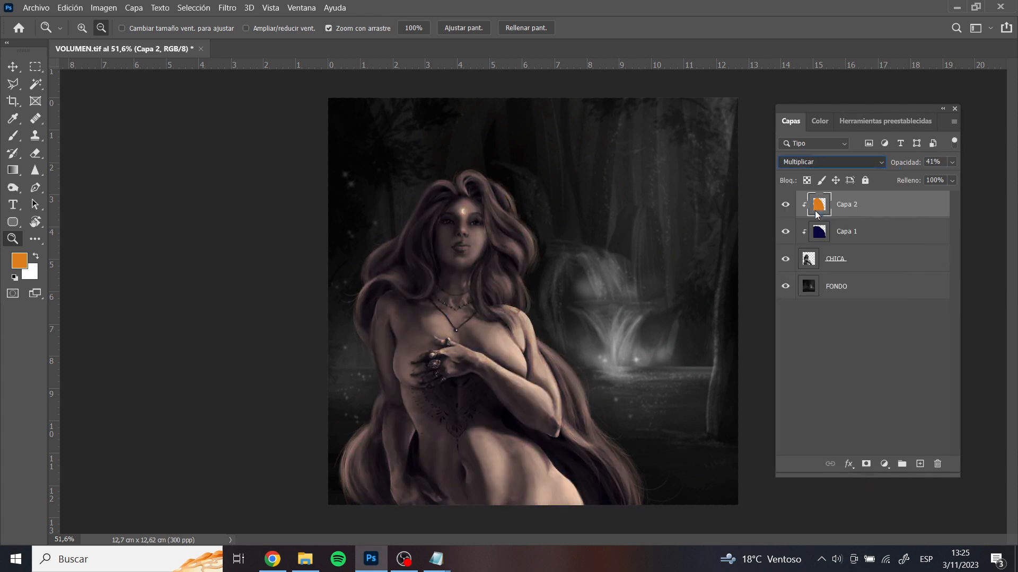
{"action": "left_click", "coordinate": [951, 162]}
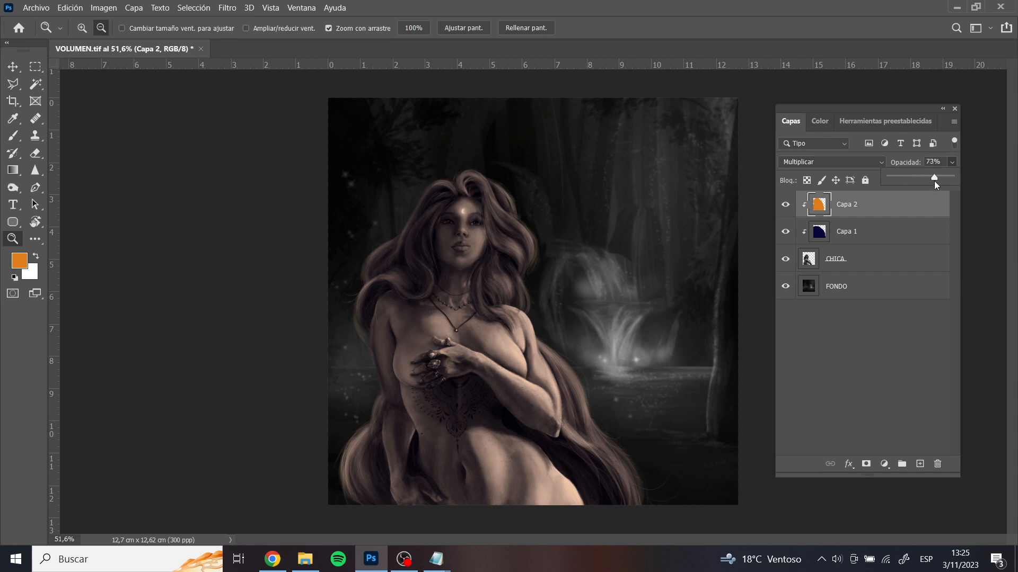
{"action": "mouse_move", "coordinate": [934, 180]}
{"action": "left_mouse_down"}
{"action": "mouse_move", "coordinate": [969, 183]}
{"action": "mouse_move", "coordinate": [921, 180]}
{"action": "left_mouse_up"}
{"action": "left_click", "coordinate": [929, 181]}
Compare the Superponer and Color blending modes on the orange layer, then vary the opacity in Color mode
{"action": "left_click", "coordinate": [826, 163]}
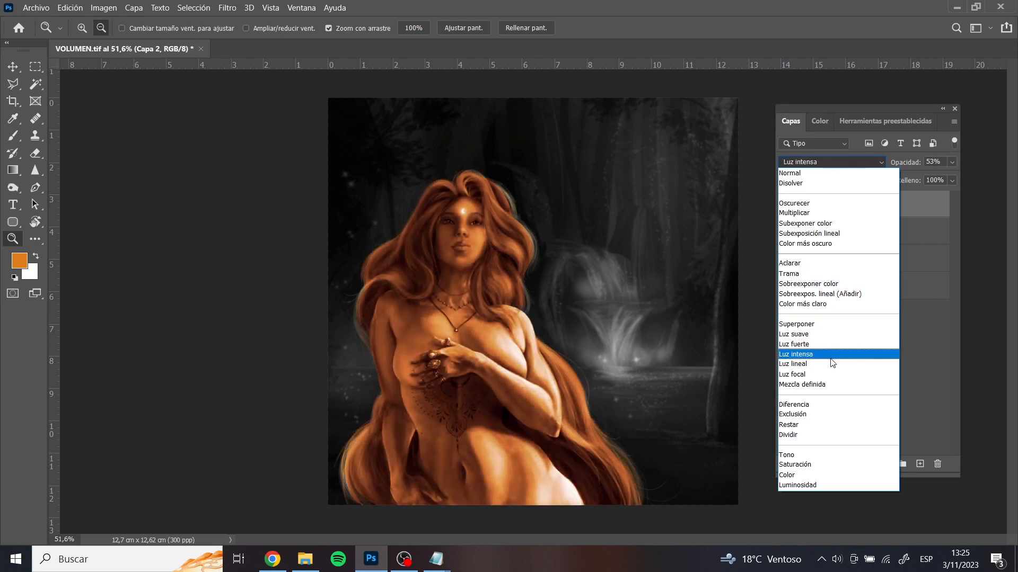
{"action": "left_click", "coordinate": [818, 324]}
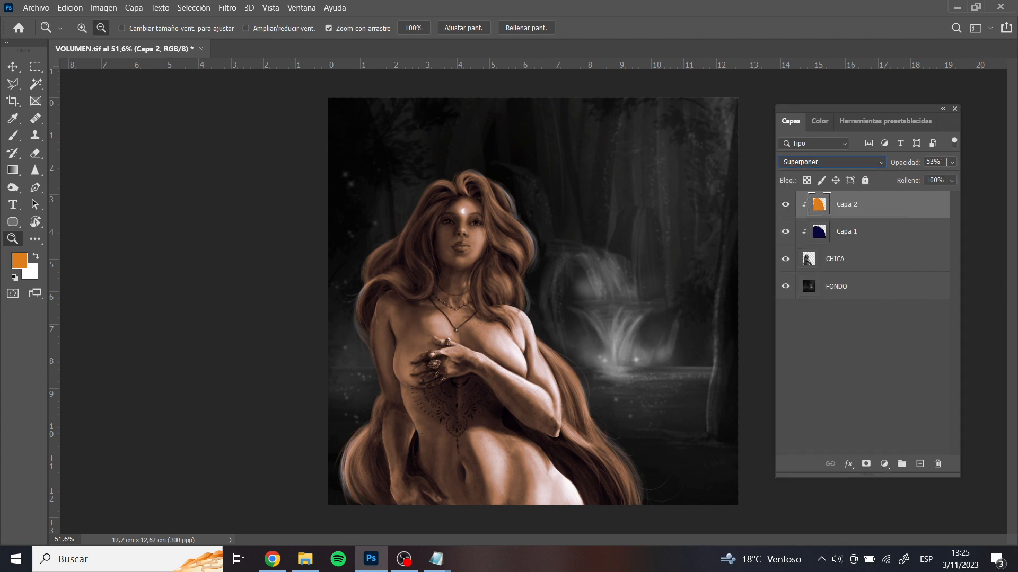
{"action": "left_click", "coordinate": [832, 164]}
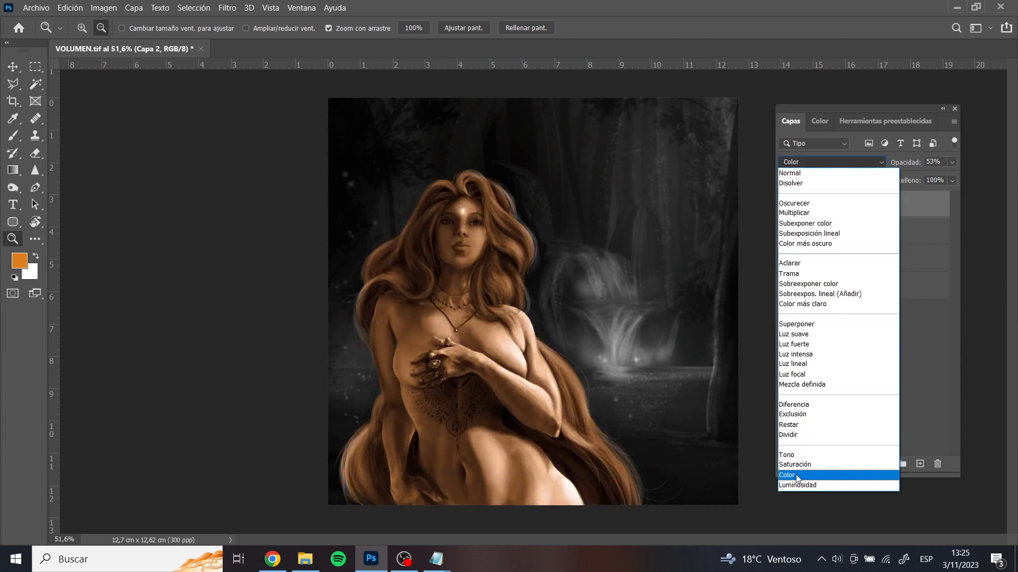
{"action": "left_click", "coordinate": [795, 475]}
{"action": "left_click", "coordinate": [953, 162]}
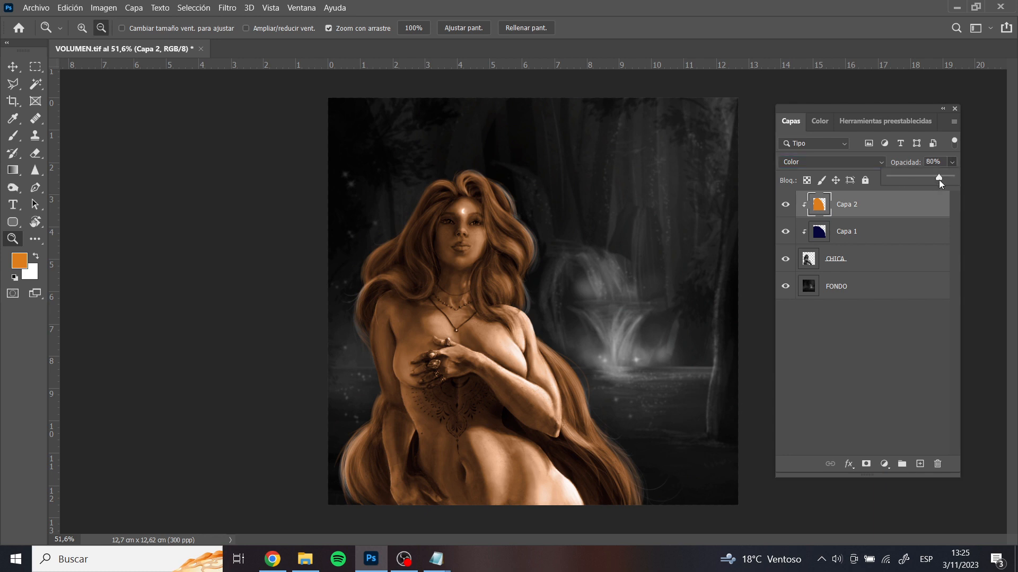
{"action": "left_click_drag", "start_coordinate": [939, 179], "coordinate": [940, 180]}
{"action": "left_click_drag", "start_coordinate": [902, 178], "coordinate": [899, 178]}
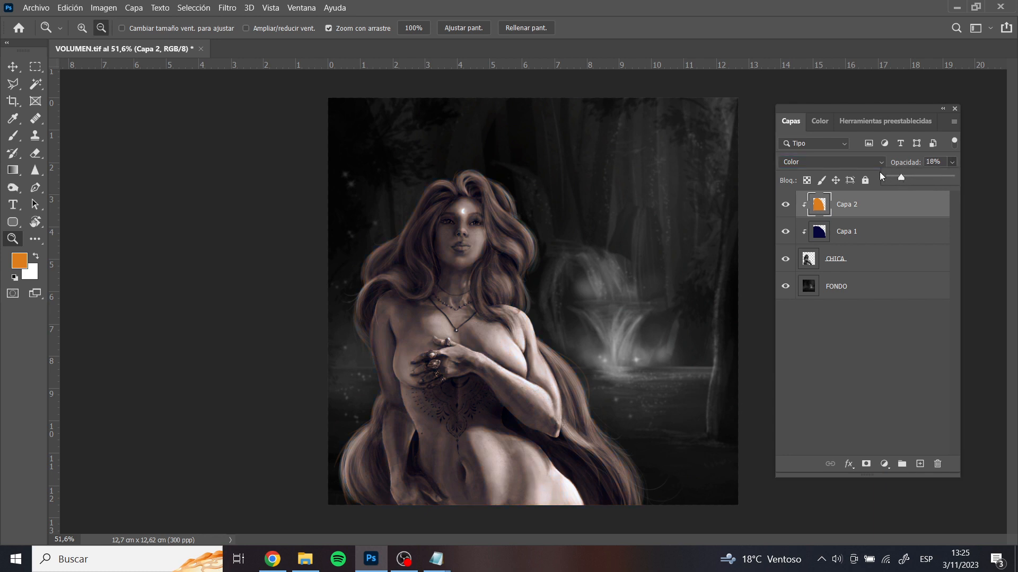
Return the orange layer to Superponer and readjust its opacity for comparison
{"action": "left_click", "coordinate": [858, 163]}
{"action": "left_click", "coordinate": [805, 324]}
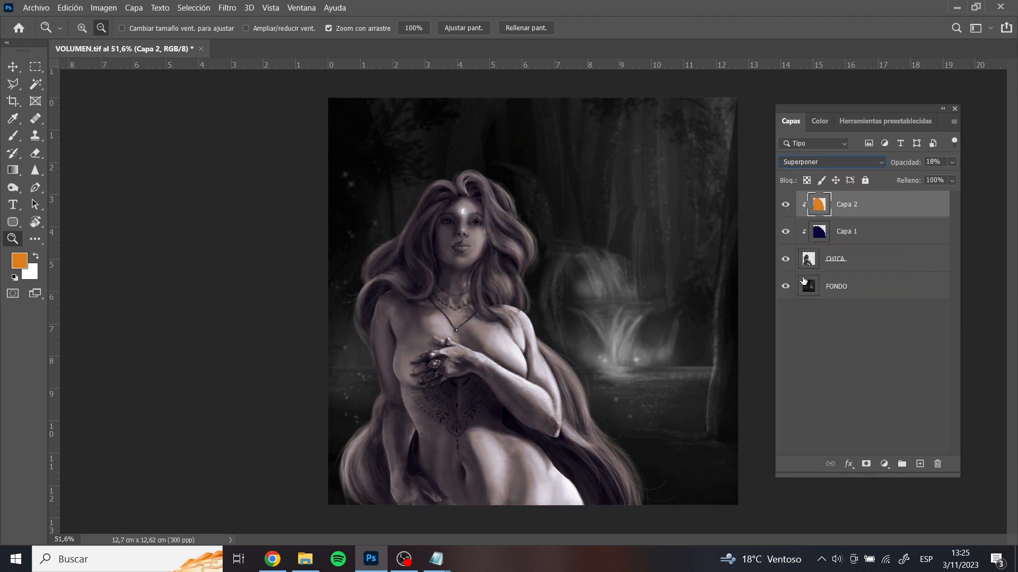
{"action": "left_click", "coordinate": [947, 164]}
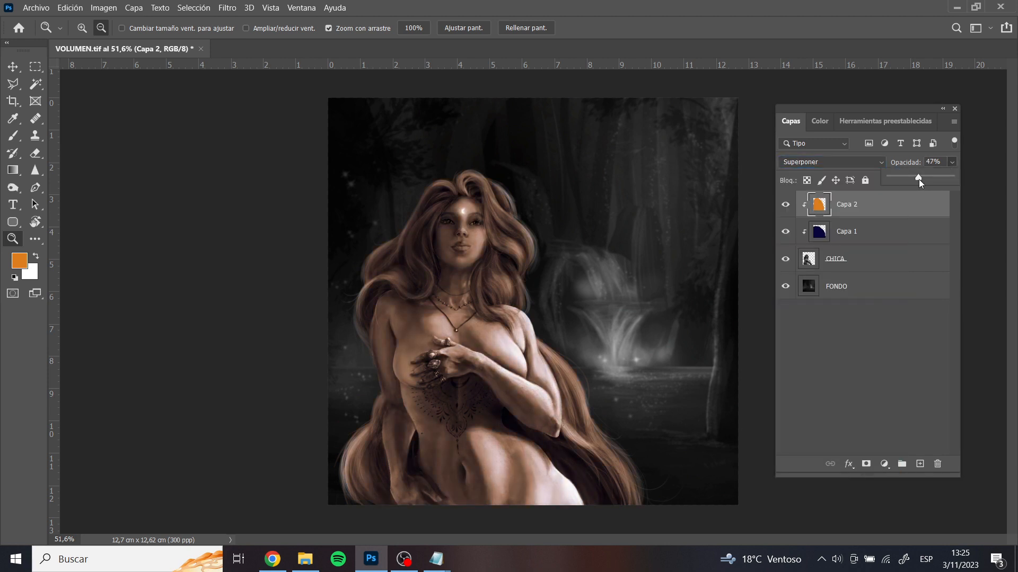
{"action": "left_click_drag", "start_coordinate": [918, 180], "coordinate": [917, 179]}
Set the orange layer's blending mode to Color and its opacity to 34%
{"action": "left_click", "coordinate": [857, 156]}
{"action": "left_click", "coordinate": [857, 162]}
{"action": "left_click", "coordinate": [795, 474]}
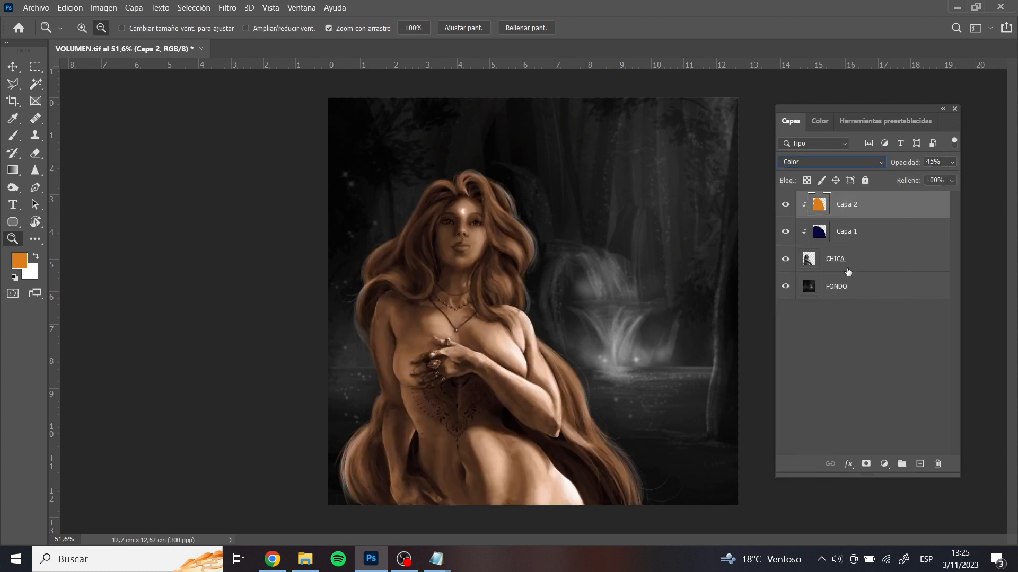
{"action": "left_click", "coordinate": [951, 163]}
{"action": "left_click_drag", "start_coordinate": [913, 179], "coordinate": [902, 180]}
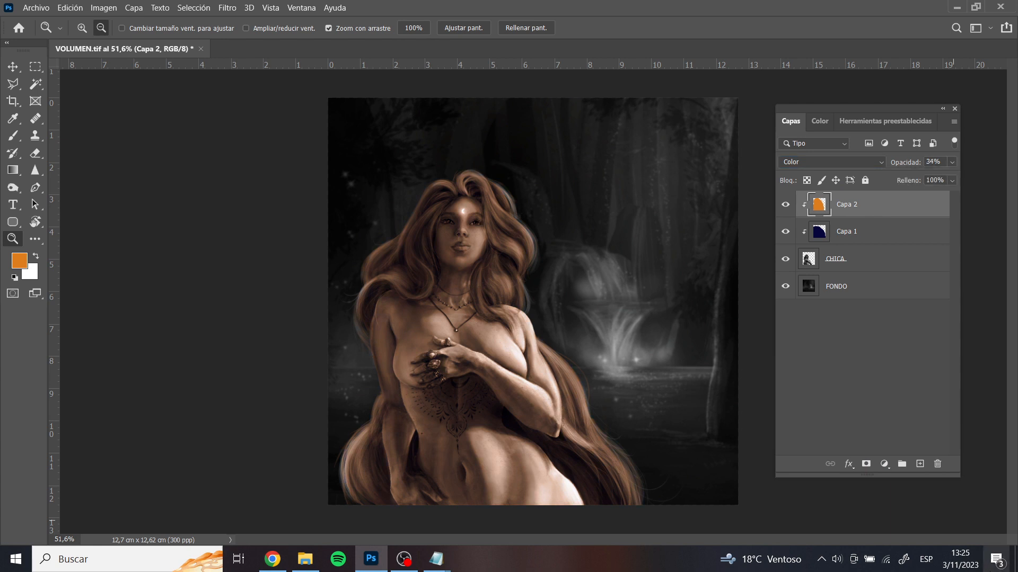
Add a new layer clipped above the orange layer and choose the Tamaño de presión, circular difuso brush
{"action": "left_click", "coordinate": [920, 464]}
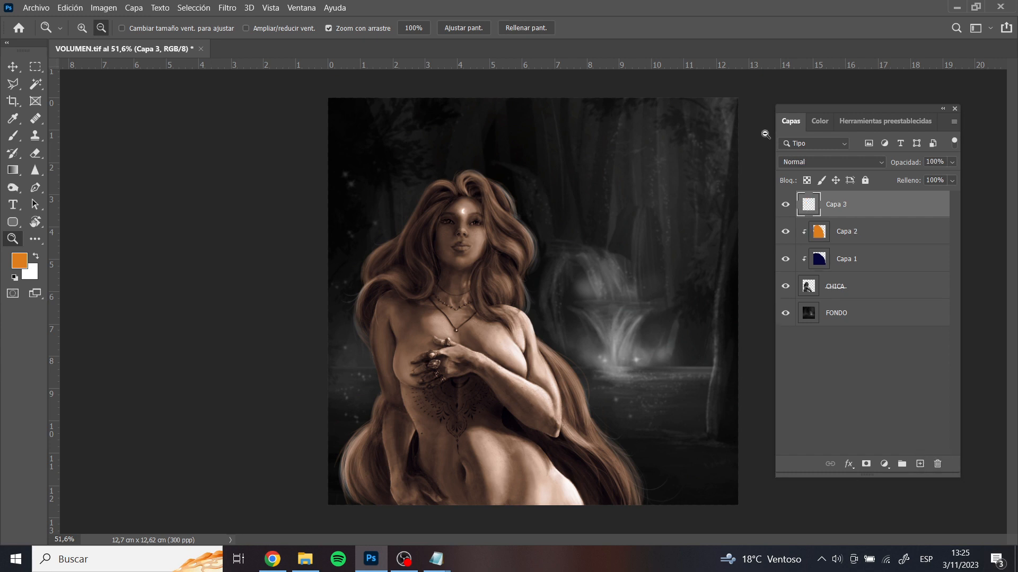
{"action": "left_click", "coordinate": [857, 218], "text": "alt"}
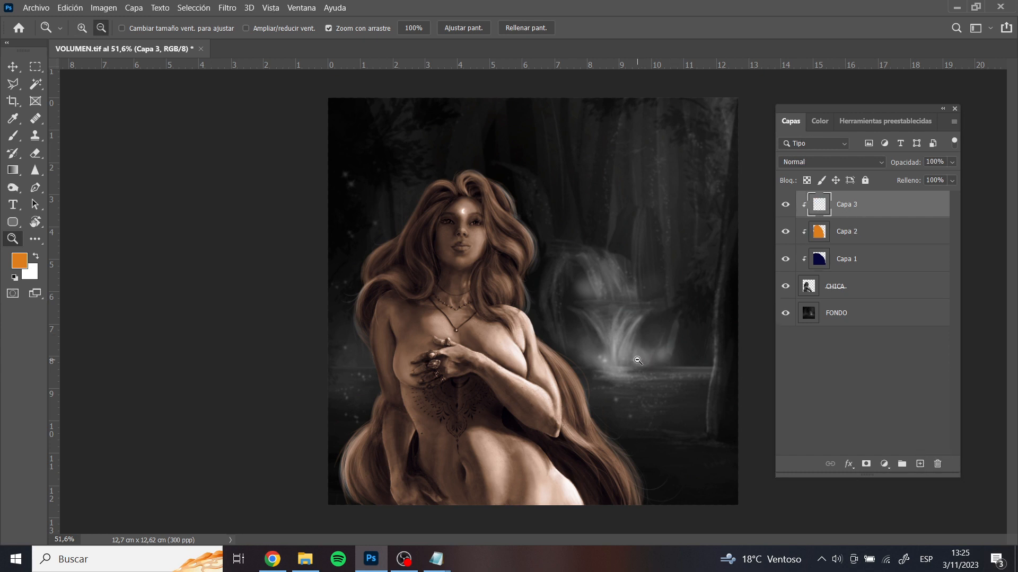
{"action": "key", "text": "b"}
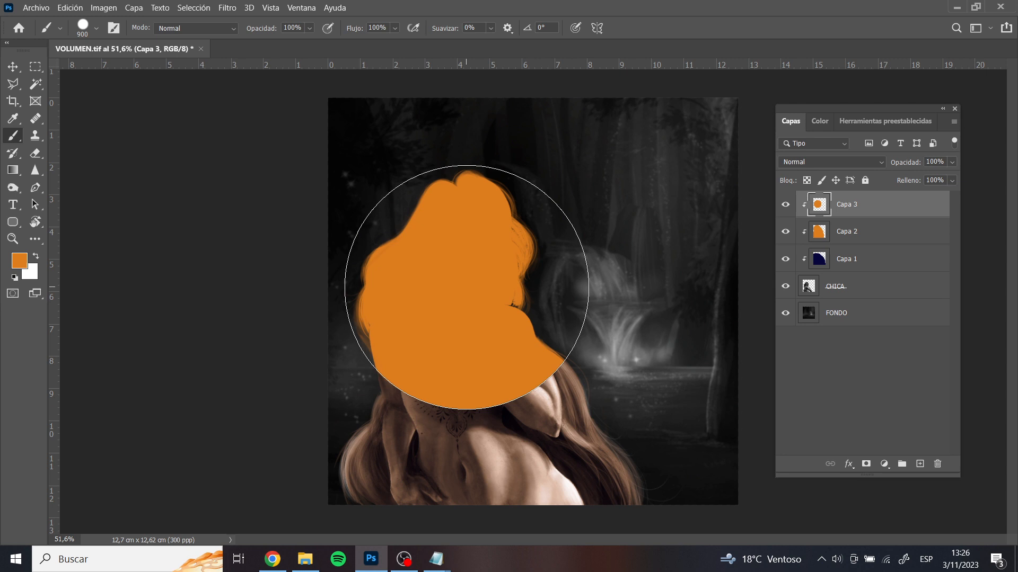
{"action": "key", "text": "ctrl+z"}
{"action": "right_click", "coordinate": [464, 292]}
{"action": "left_click", "coordinate": [574, 217]}
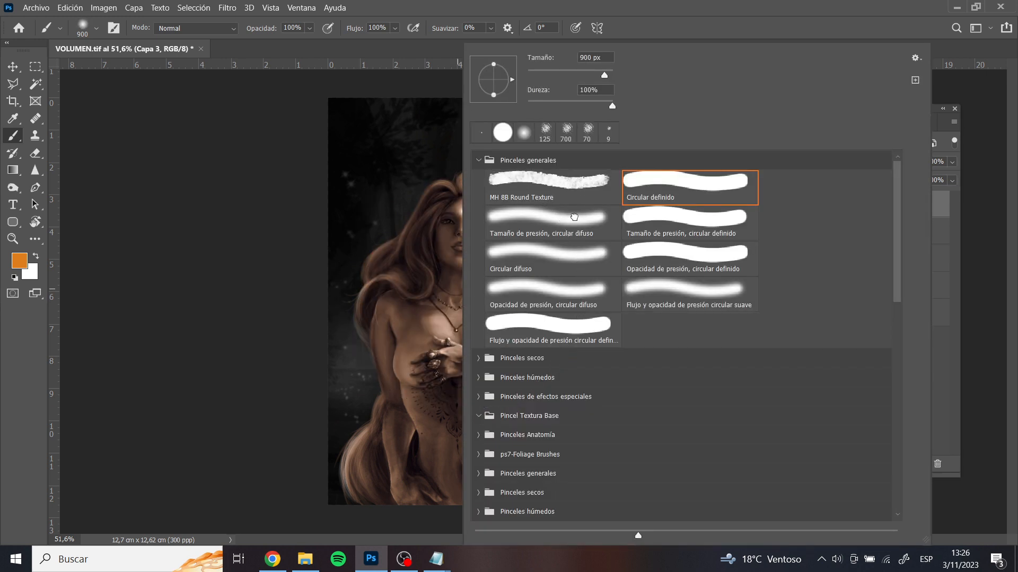
{"action": "key", "text": "Return"}
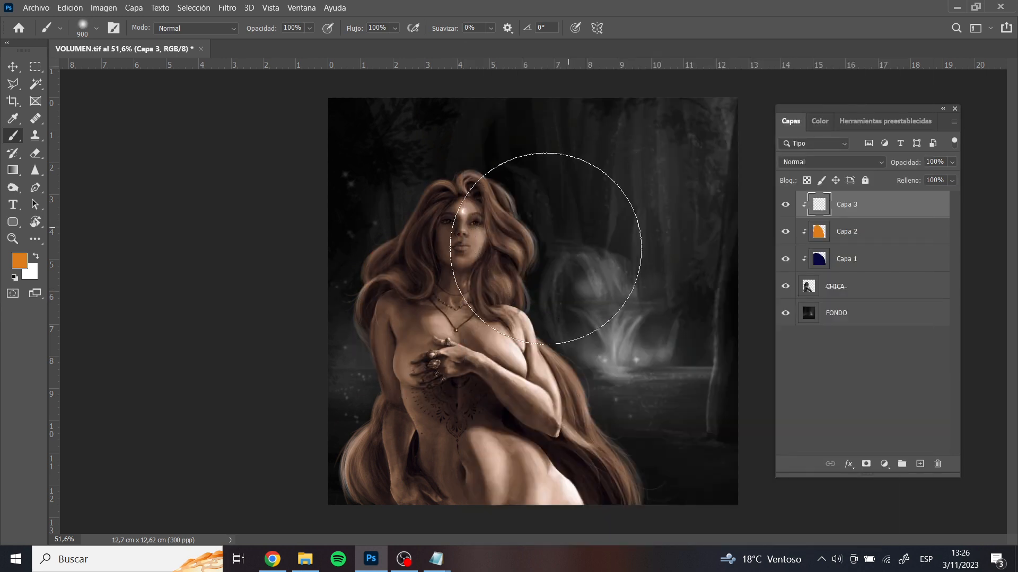
Test soft orange dabs over the woman while shrinking the brush, and undo them
{"action": "left_click", "coordinate": [432, 234]}
{"action": "key", "text": "bracketleft"}
{"action": "key", "text": "bracketleft"}
{"action": "key", "text": "bracketleft"}
{"action": "key", "text": "bracketleft"}
{"action": "key", "text": "bracketleft"}
{"action": "key", "text": "bracketleft"}
{"action": "key", "text": "bracketleft"}
{"action": "key", "text": "bracketleft"}
{"action": "key", "text": "bracketleft"}
{"action": "key", "text": "bracketleft"}
{"action": "key", "text": "ctrl+z"}
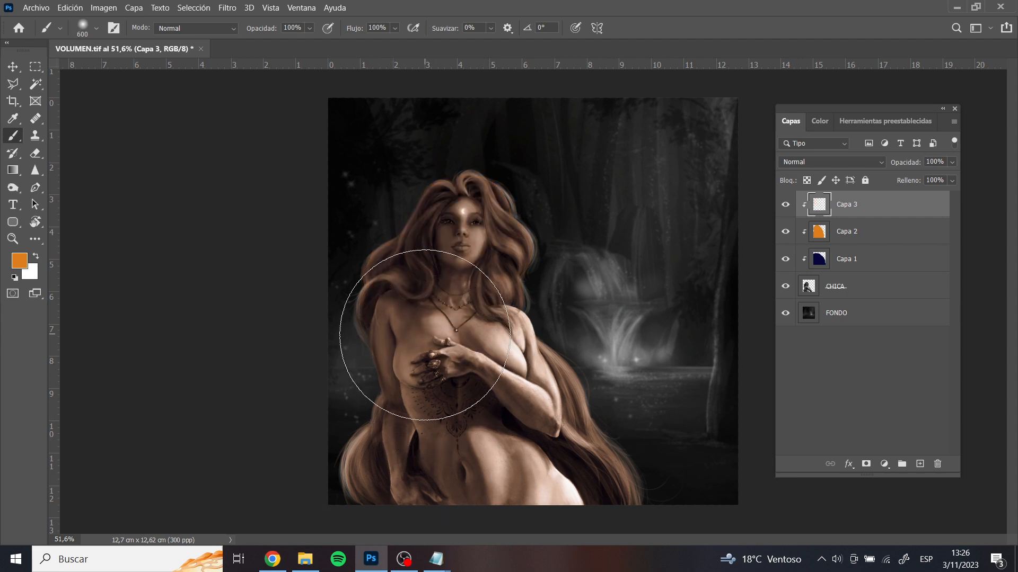
{"action": "left_click", "coordinate": [425, 345]}
{"action": "key", "text": "ctrl+z"}
Check the soft brush at 150 px and set its opacity to 10%
{"action": "left_click", "coordinate": [83, 27]}
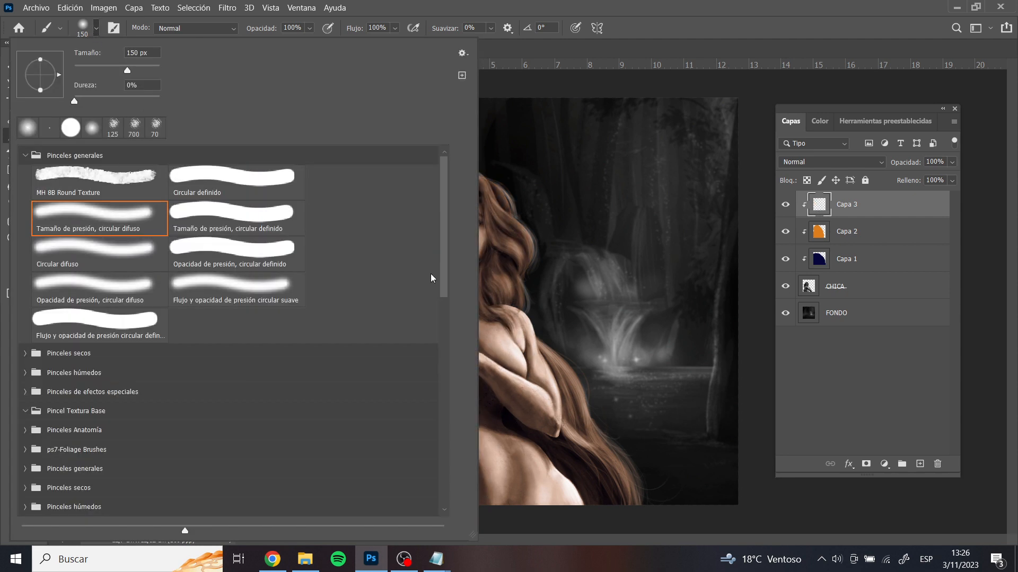
{"action": "key", "text": "Return"}
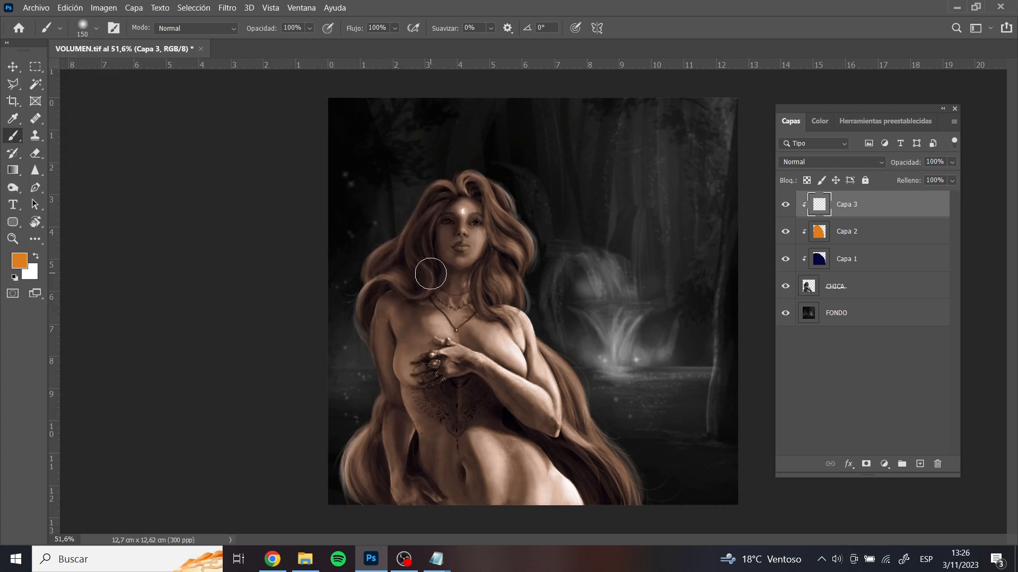
{"action": "key", "text": "1"}
Glaze soft orange over the woman's bent arm on the new layer, adjusting the brush size along the way
{"action": "key", "text": "bracketleft"}
{"action": "key", "text": "bracketright"}
{"action": "key", "text": "bracketright"}
{"action": "key", "text": "bracketleft"}
{"action": "key", "text": "bracketleft"}
{"action": "key", "text": "bracketleft"}
{"action": "key", "text": "bracketleft"}
{"action": "key", "text": "bracketleft"}
{"action": "mouse_move", "coordinate": [519, 326]}
{"action": "left_mouse_down"}
{"action": "mouse_move", "coordinate": [534, 354]}
{"action": "mouse_move", "coordinate": [519, 320]}
{"action": "mouse_move", "coordinate": [553, 407]}
{"action": "mouse_move", "coordinate": [540, 379]}
{"action": "mouse_move", "coordinate": [531, 393]}
{"action": "mouse_move", "coordinate": [487, 385]}
{"action": "mouse_move", "coordinate": [517, 400]}
{"action": "left_mouse_up"}
{"action": "key", "text": "bracketright"}
Glaze orange over the belly and hips with the brush enlarged up to 300 px, then reduce it to 200 px
{"action": "key", "text": "bracketright"}
{"action": "mouse_move", "coordinate": [471, 364]}
{"action": "left_mouse_down"}
{"action": "mouse_move", "coordinate": [548, 425]}
{"action": "mouse_move", "coordinate": [481, 366]}
{"action": "mouse_move", "coordinate": [522, 426]}
{"action": "left_mouse_up"}
{"action": "key", "text": "bracketright"}
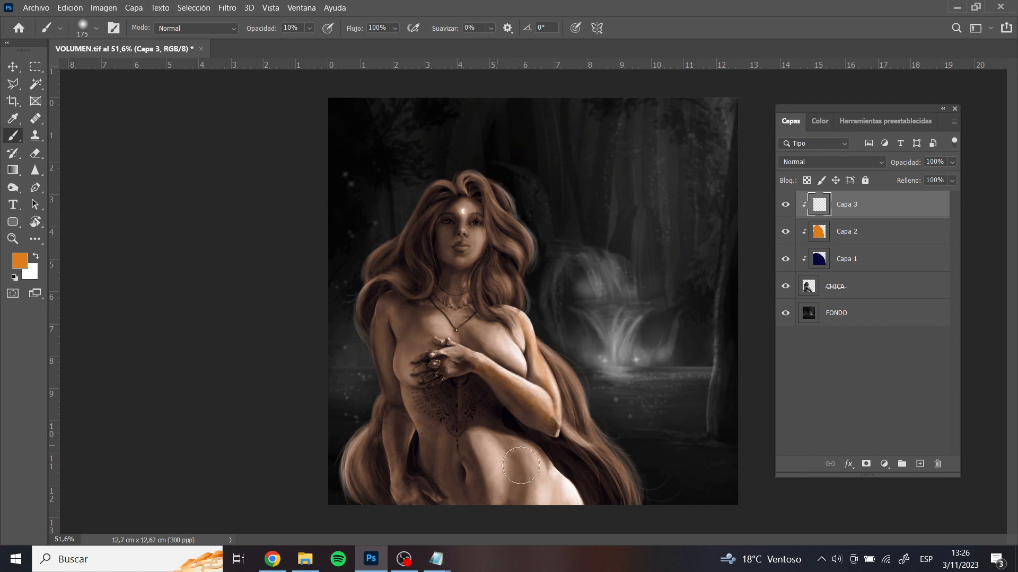
{"action": "key", "text": "bracketright"}
{"action": "key", "text": "bracketright"}
{"action": "key", "text": "bracketright"}
{"action": "key", "text": "bracketright"}
{"action": "key", "text": "bracketright"}
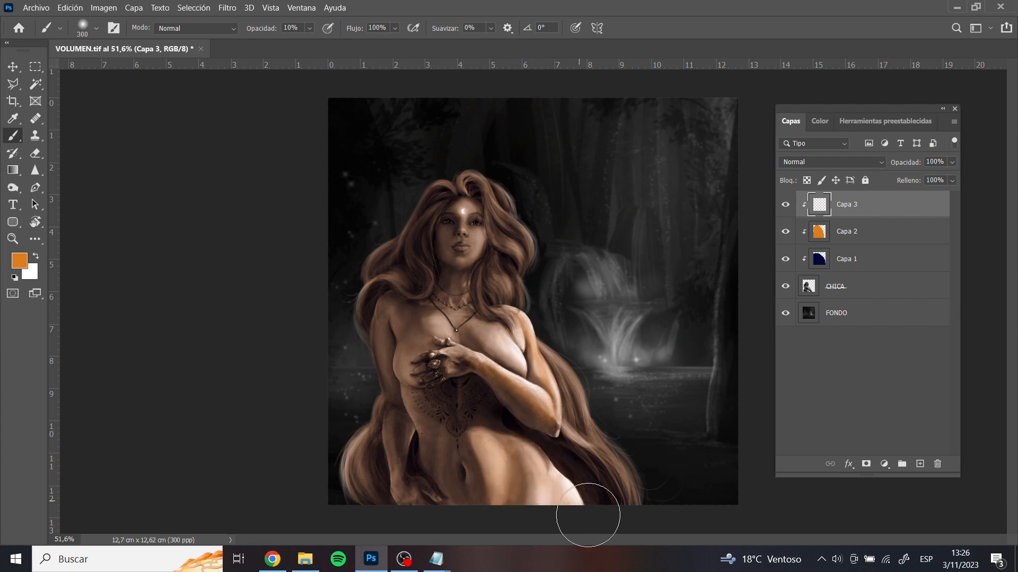
{"action": "key", "text": "bracketleft"}
{"action": "key", "text": "bracketleft"}
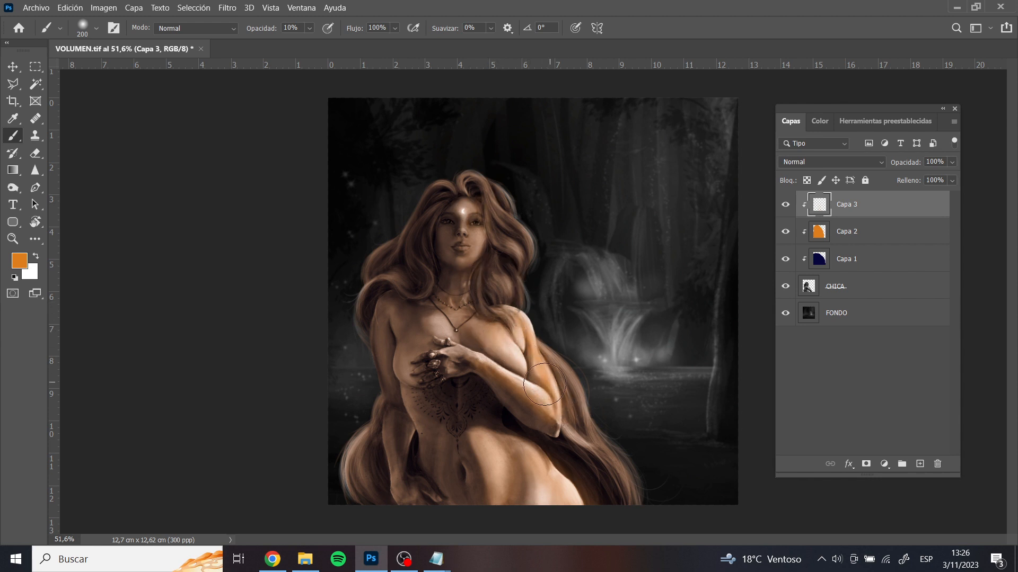
Try a stronger orange glaze over the upper arm and adjacent hair with a 250 px brush, and undo it
{"action": "key", "text": "bracketleft"}
{"action": "key", "text": "bracketright"}
{"action": "key", "text": "bracketright"}
{"action": "left_click_drag", "start_coordinate": [519, 331], "coordinate": [548, 365]}
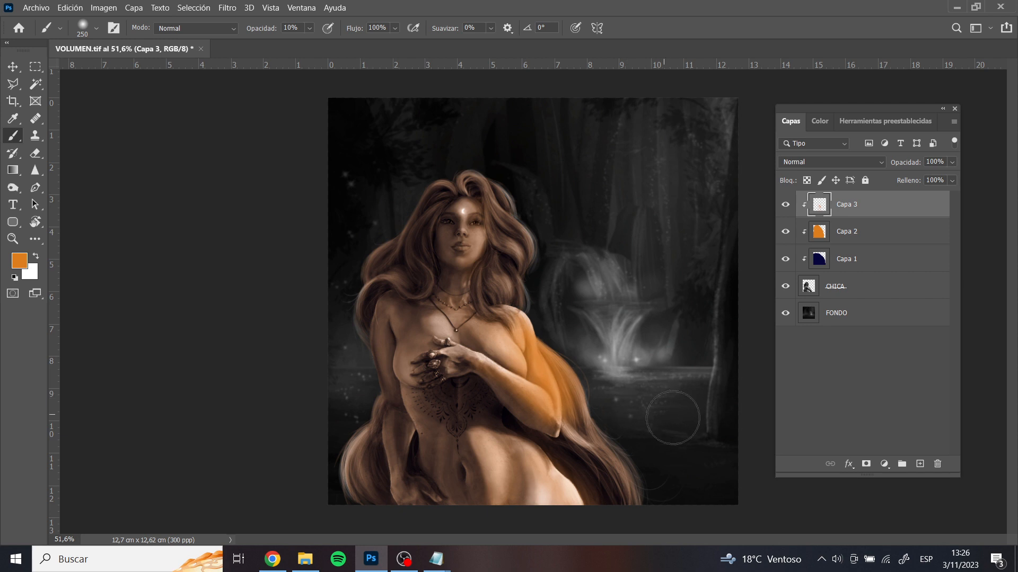
{"action": "key", "text": "ctrl+z"}
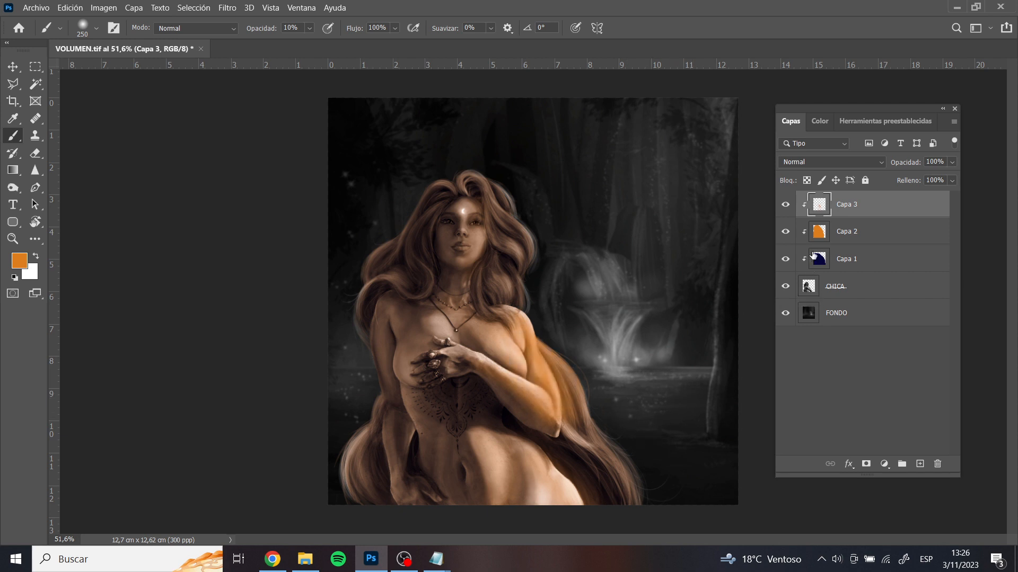
{"action": "key", "text": "ctrl+z"}
Preview blending modes from Sobreexponer color through Luz intensa on Capa 3 and set it to Mezcla definida
{"action": "left_click", "coordinate": [814, 163]}
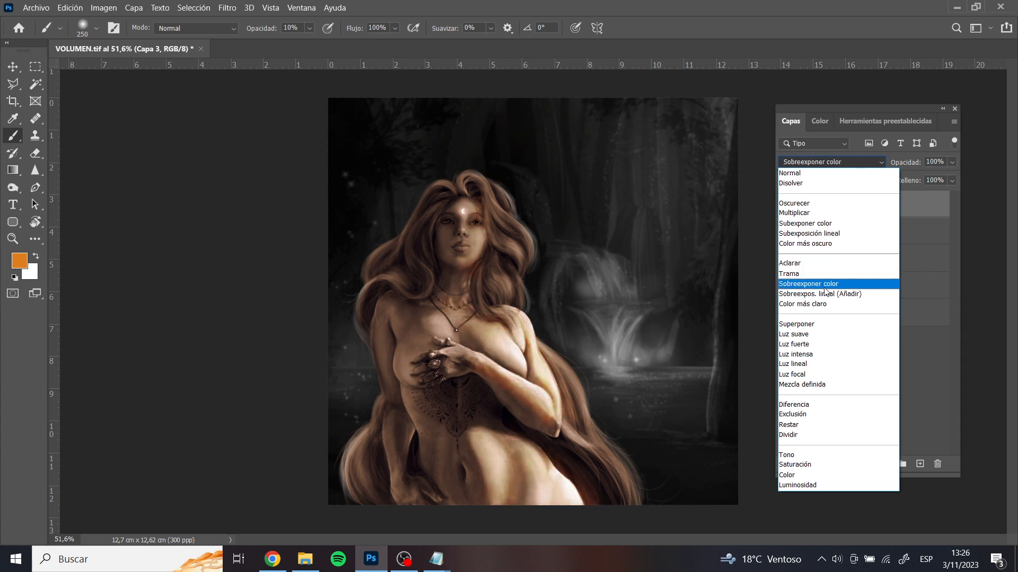
{"action": "left_click", "coordinate": [825, 293]}
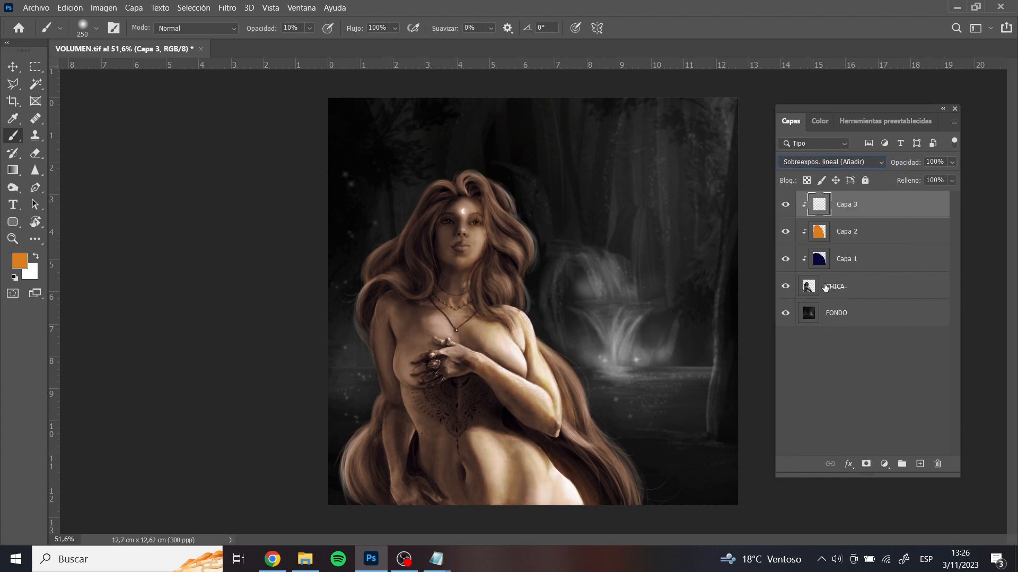
{"action": "key", "text": "Up"}
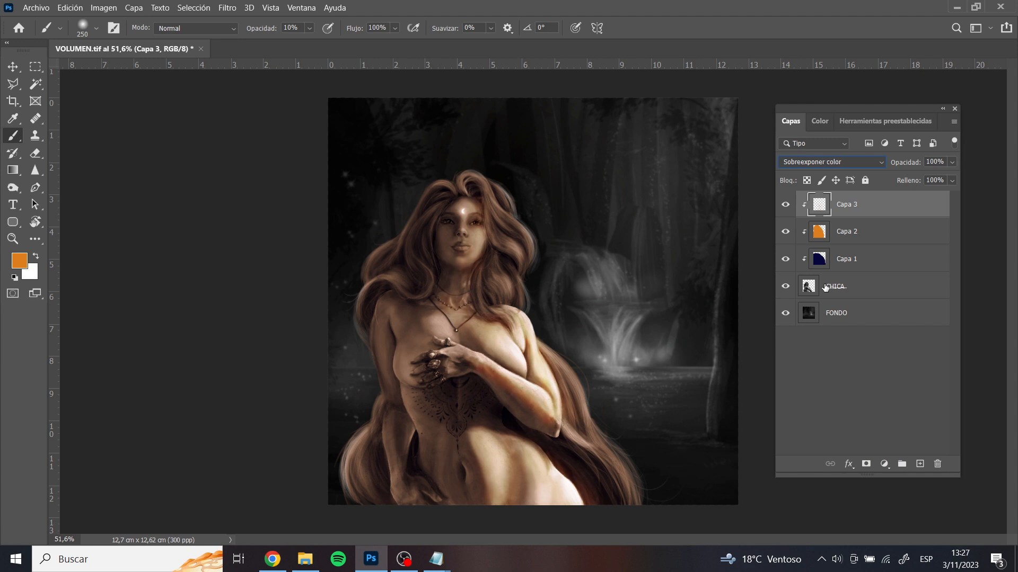
{"action": "key", "text": "Down"}
{"action": "key", "text": "Down"}
{"action": "key", "text": "Down"}
{"action": "key", "text": "Down"}
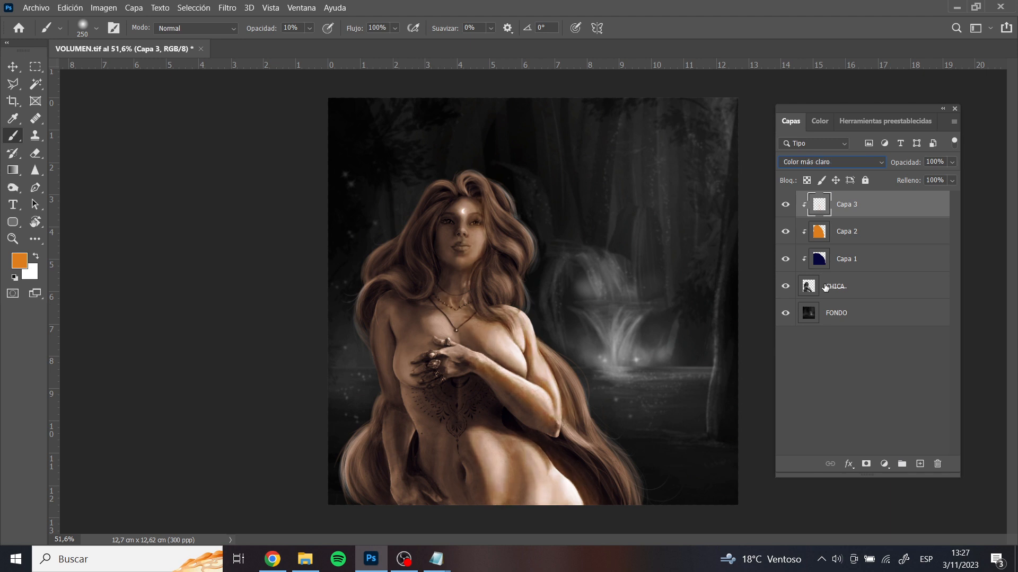
{"action": "key", "text": "Down"}
{"action": "key", "text": "Down"}
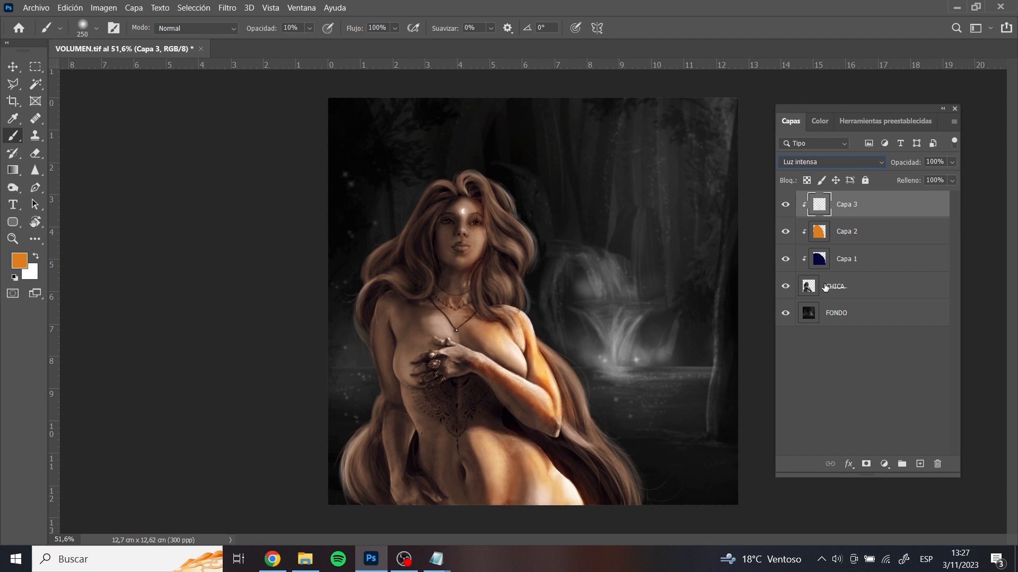
{"action": "key", "text": "Down"}
{"action": "key", "text": "Down"}
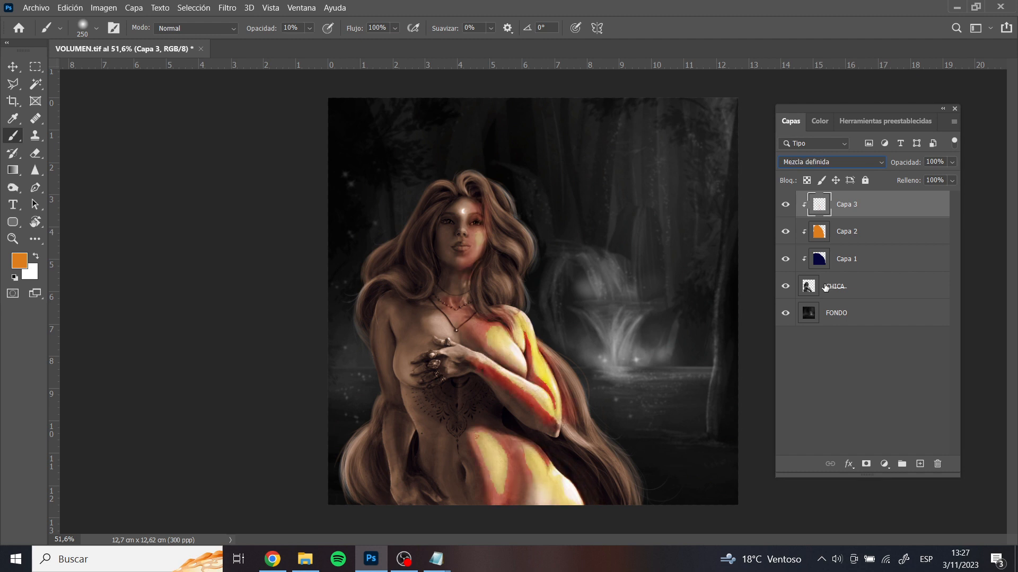
{"action": "key", "text": "Up"}
{"action": "key", "text": "Up"}
{"action": "key", "text": "Down"}
Lower the opacity of Capa 3 to 22%
{"action": "left_click", "coordinate": [952, 163]}
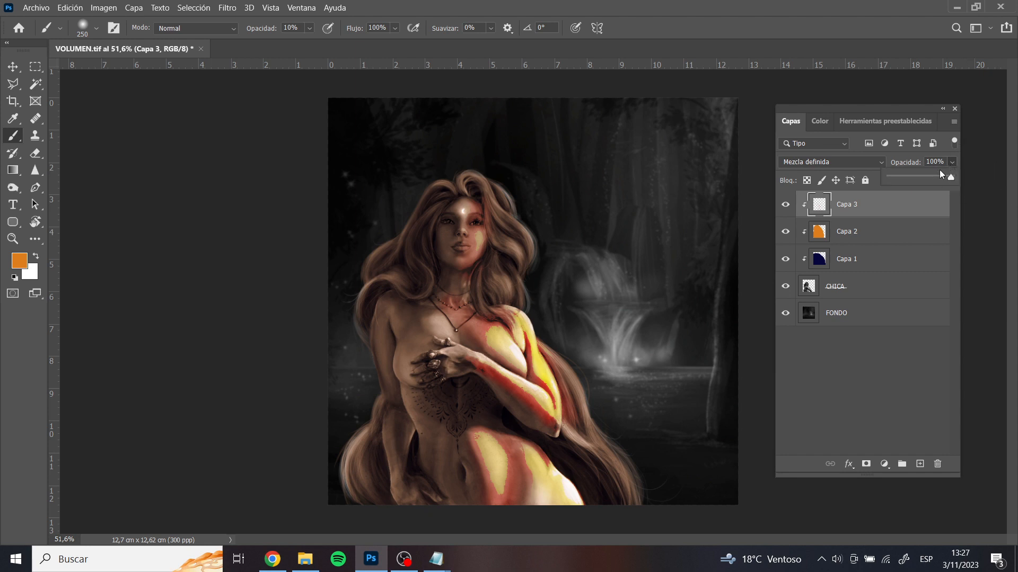
{"action": "left_click_drag", "start_coordinate": [909, 183], "coordinate": [904, 184]}
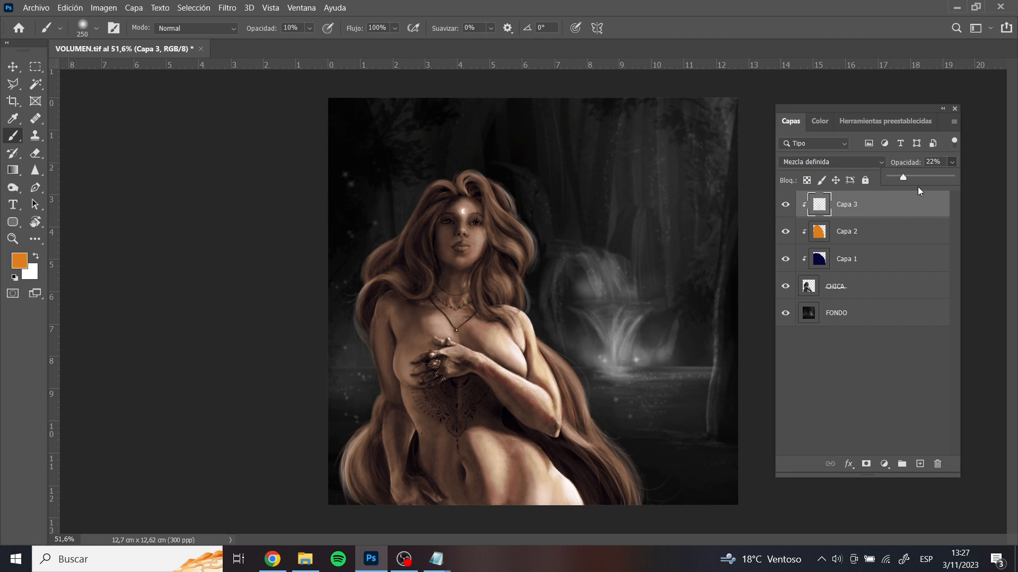
{"action": "left_click", "coordinate": [917, 187]}
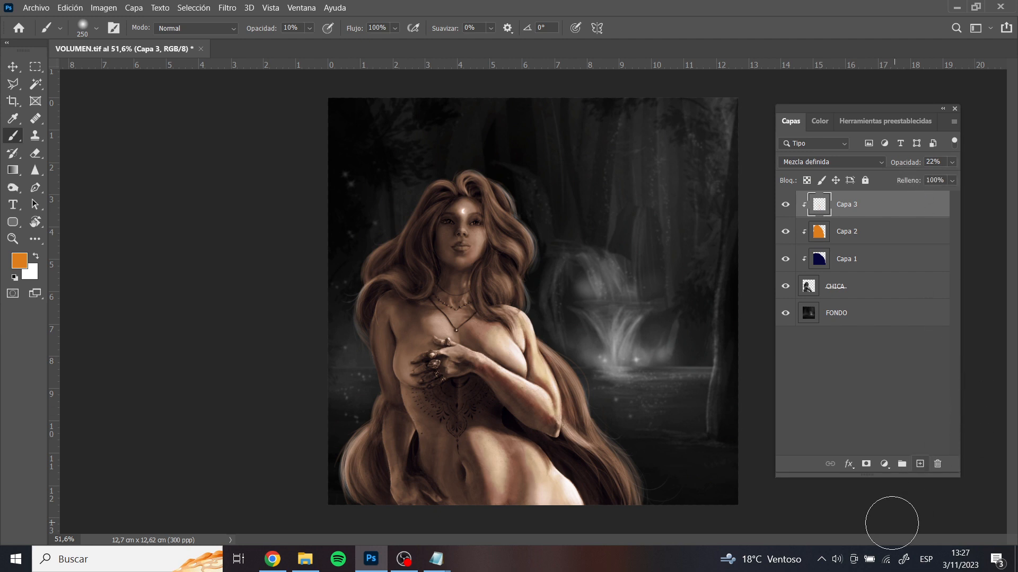
Add another new layer clipped above Capa 3 and change the foreground colour to a blue with hue 224°
{"action": "left_click", "coordinate": [920, 464]}
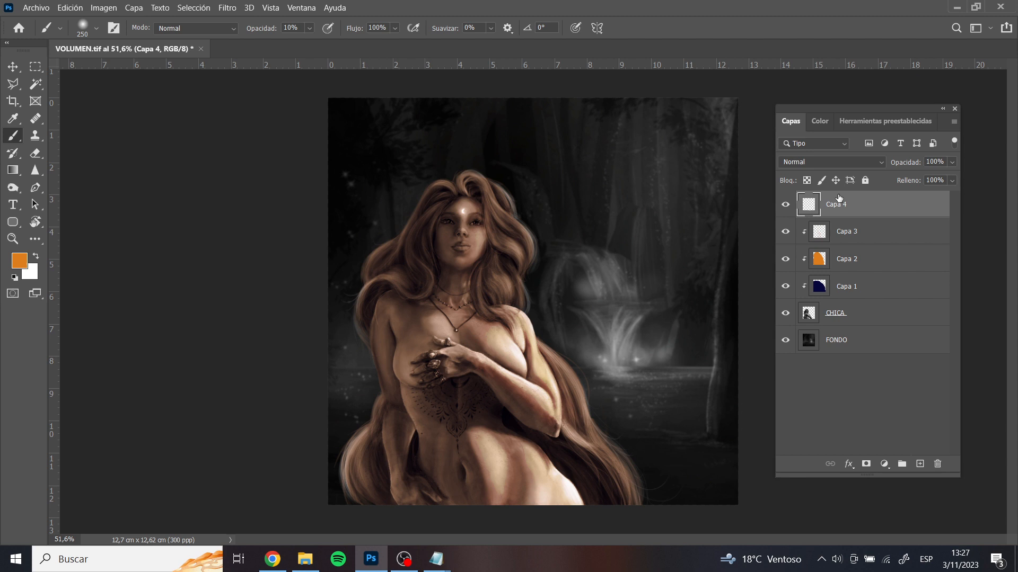
{"action": "left_click", "coordinate": [864, 218], "text": "alt"}
{"action": "left_click", "coordinate": [818, 126]}
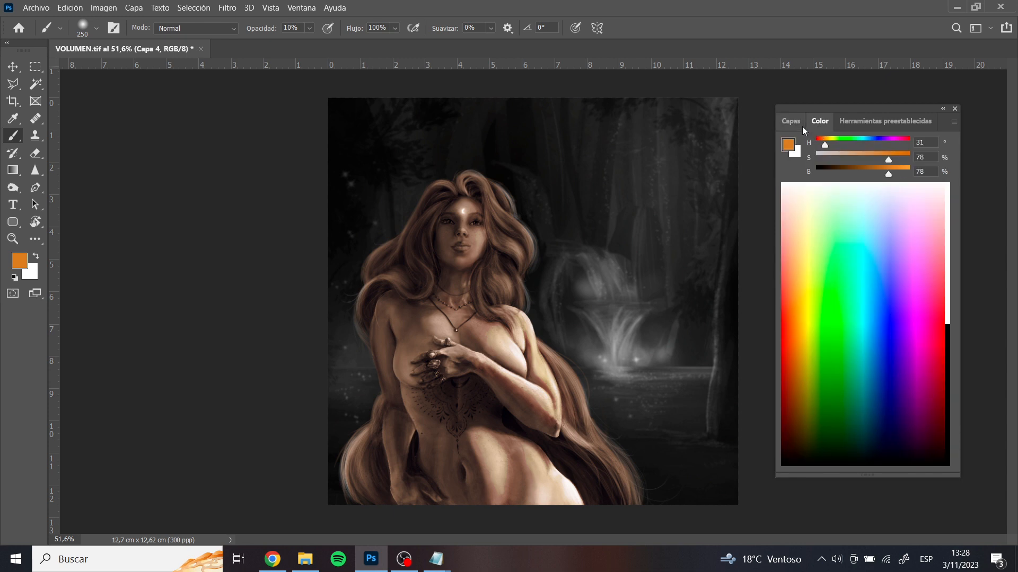
{"action": "left_click", "coordinate": [801, 125]}
{"action": "left_click", "coordinate": [817, 122]}
{"action": "left_click", "coordinate": [879, 142]}
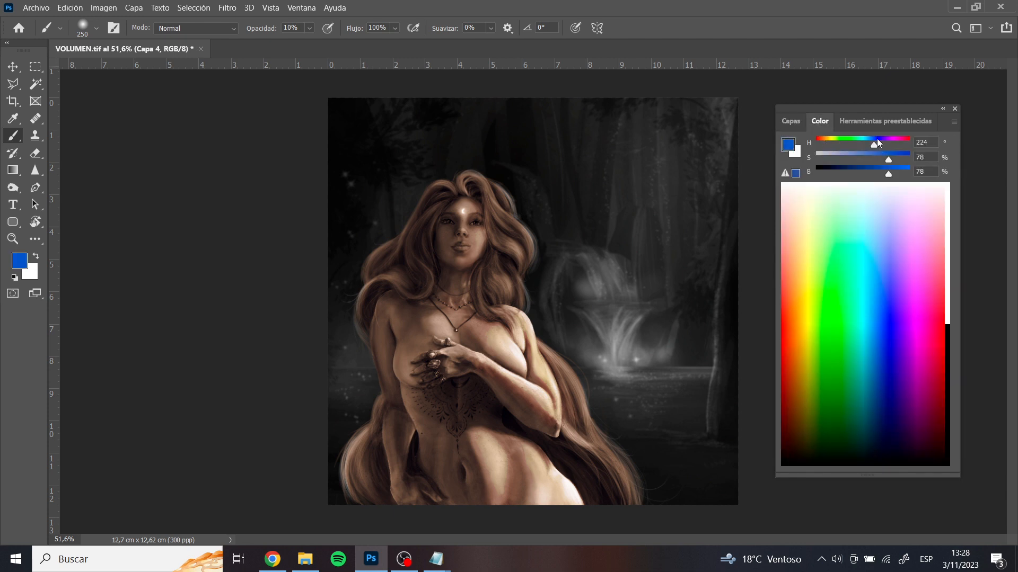
Change the foreground colour to a purple with hue 266° and saturation 50%
{"action": "left_click_drag", "start_coordinate": [879, 141], "coordinate": [885, 142]}
{"action": "left_click", "coordinate": [862, 157]}
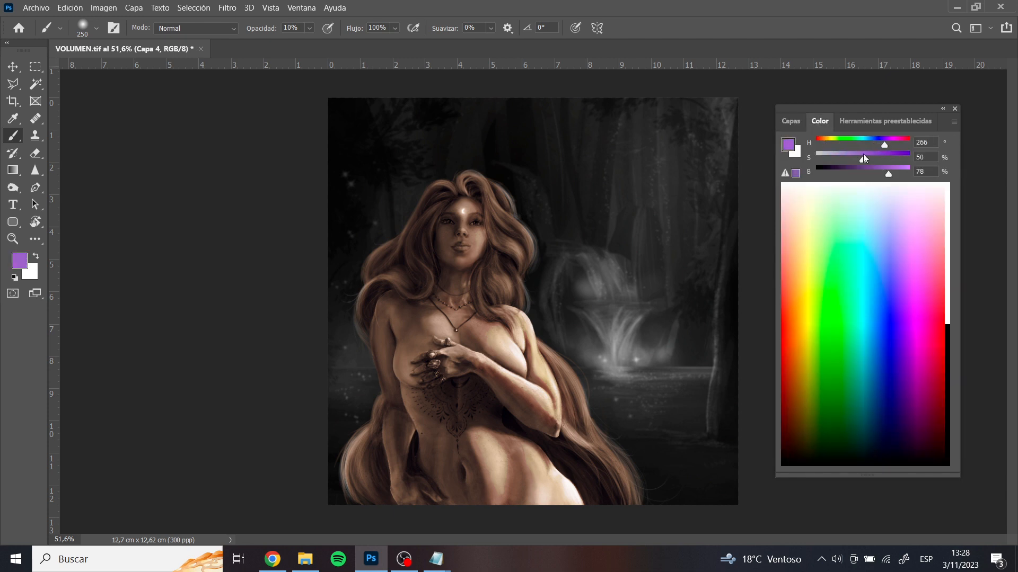
{"action": "left_click", "coordinate": [788, 121]}
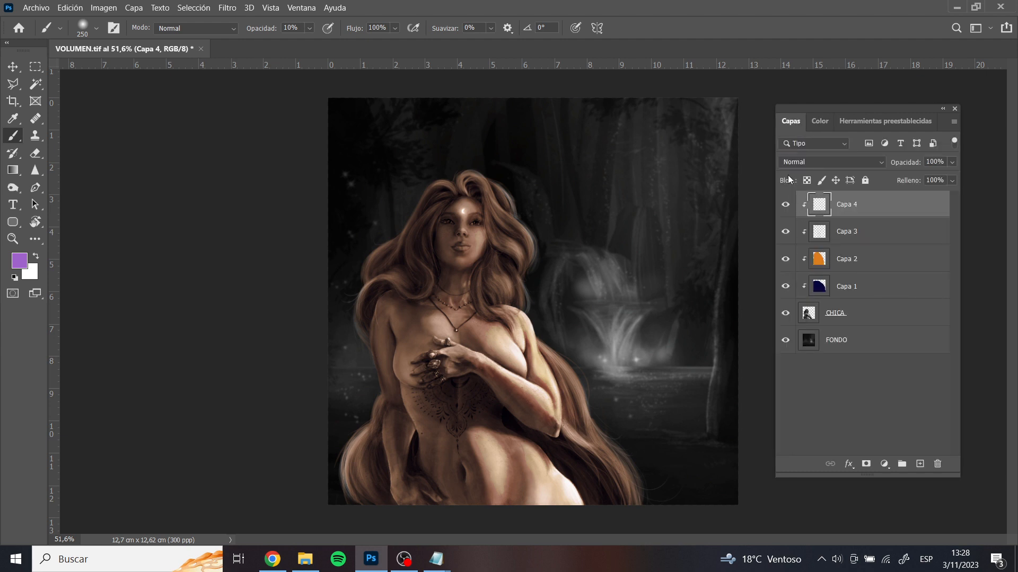
Try purple glazes over the woman's torso, chest and shadowed arm with the 250 px brush at 10% opacity, undoing each attempt
{"action": "mouse_move", "coordinate": [424, 339]}
{"action": "left_mouse_down"}
{"action": "mouse_move", "coordinate": [396, 324]}
{"action": "mouse_move", "coordinate": [425, 445]}
{"action": "mouse_move", "coordinate": [456, 512]}
{"action": "mouse_move", "coordinate": [445, 419]}
{"action": "mouse_move", "coordinate": [461, 410]}
{"action": "mouse_move", "coordinate": [458, 369]}
{"action": "mouse_move", "coordinate": [445, 379]}
{"action": "mouse_move", "coordinate": [501, 454]}
{"action": "left_mouse_up"}
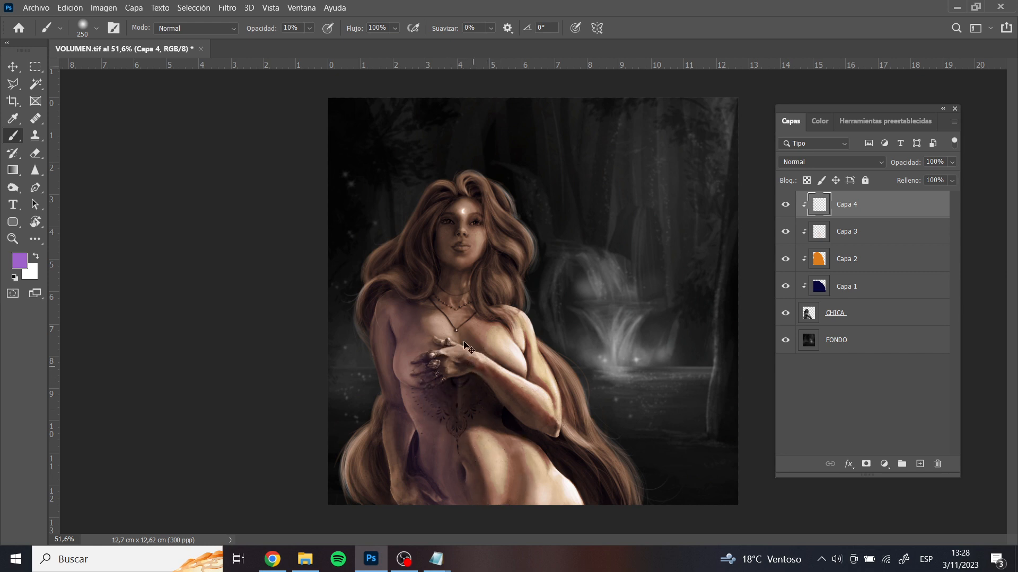
{"action": "key", "text": "ctrl+z"}
{"action": "left_click_drag", "start_coordinate": [455, 307], "coordinate": [485, 526]}
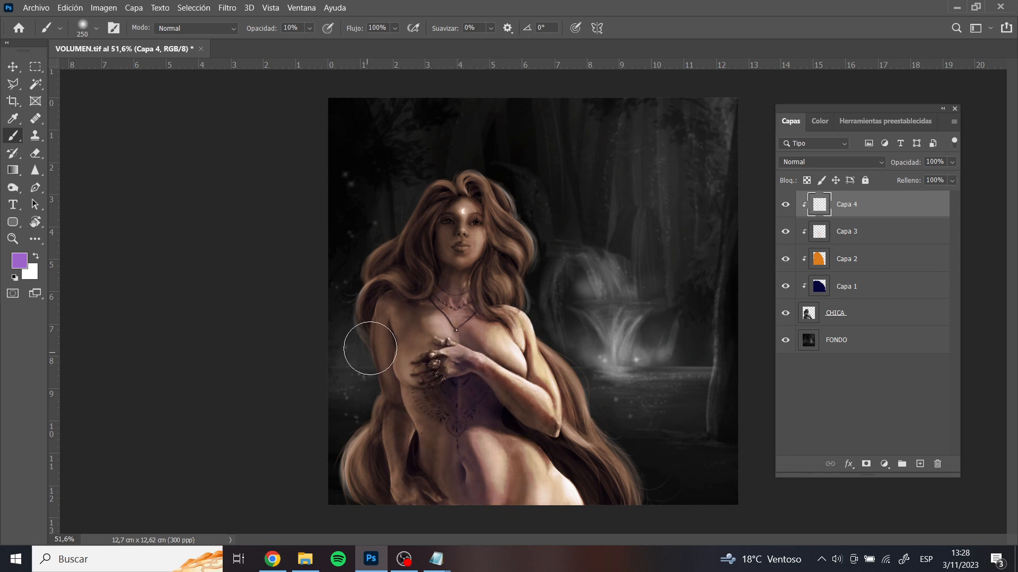
{"action": "key", "text": "ctrl+z"}
{"action": "mouse_move", "coordinate": [399, 330]}
{"action": "left_mouse_down"}
{"action": "mouse_move", "coordinate": [446, 511]}
{"action": "mouse_move", "coordinate": [405, 356]}
{"action": "left_mouse_up"}
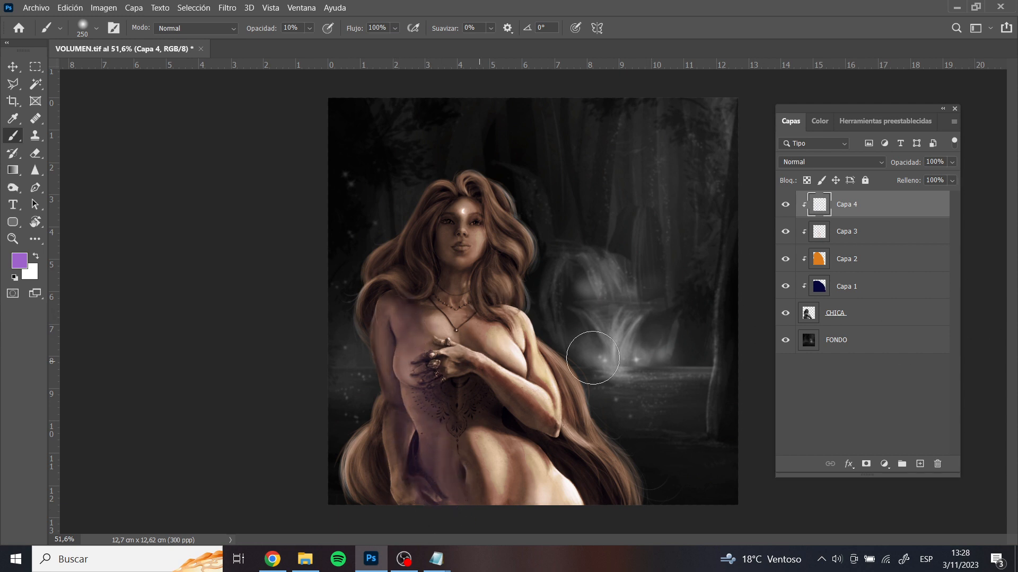
{"action": "key", "text": "ctrl+z"}
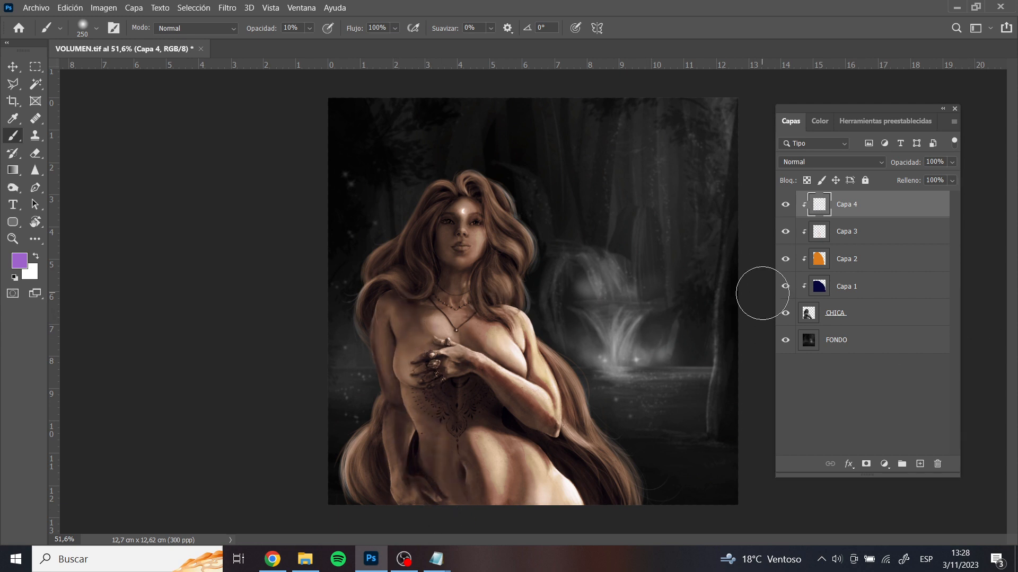
Set Capa 4 to Multiplicar and paint purple over the shadowed side of the figure with a 700 px brush at 100% opacity
{"action": "left_click", "coordinate": [809, 163]}
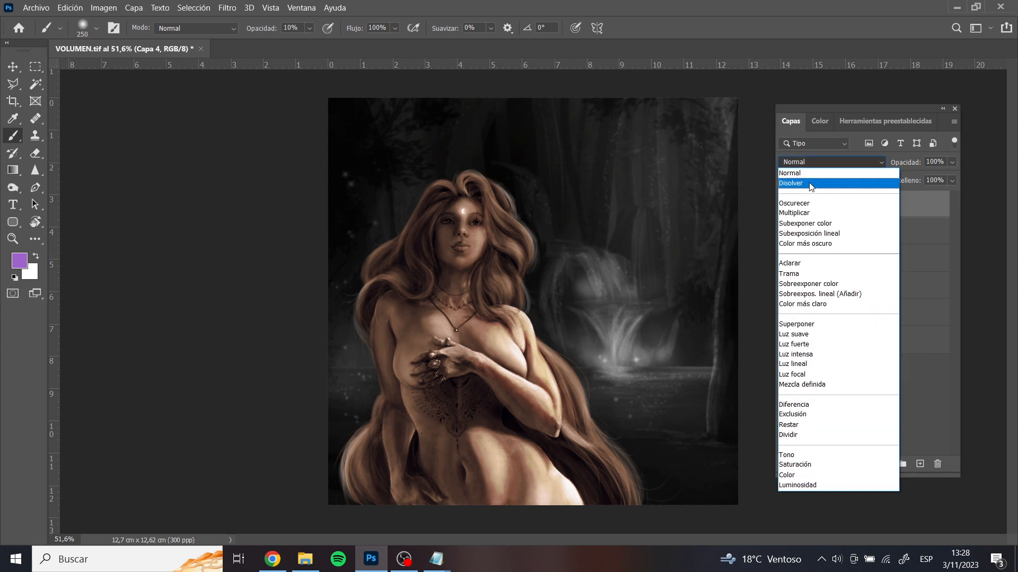
{"action": "left_click", "coordinate": [809, 213]}
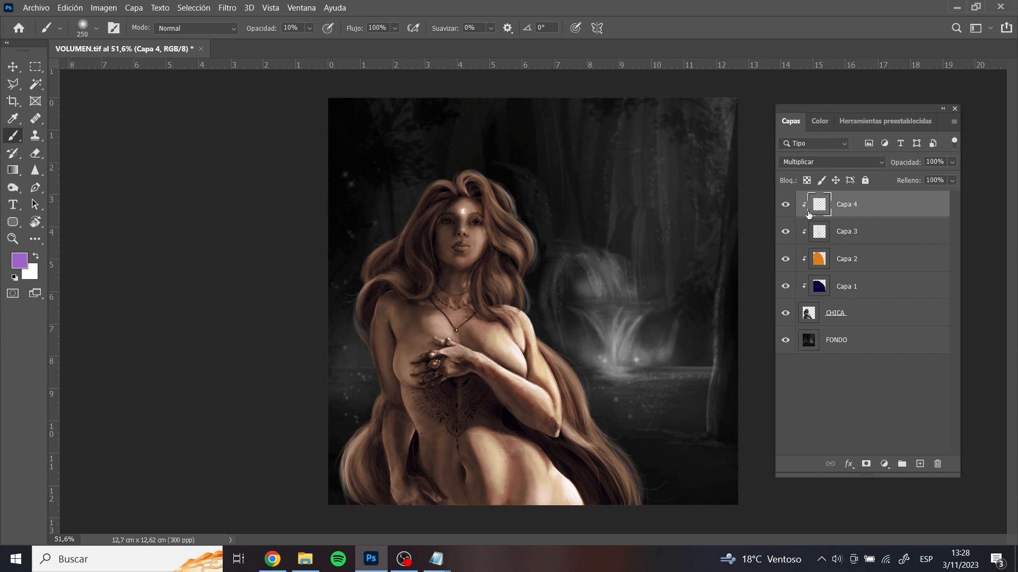
{"action": "key", "text": "0"}
{"action": "key", "text": "bracketright"}
{"action": "key", "text": "bracketright"}
{"action": "key", "text": "bracketright"}
{"action": "key", "text": "bracketright"}
{"action": "key", "text": "bracketright"}
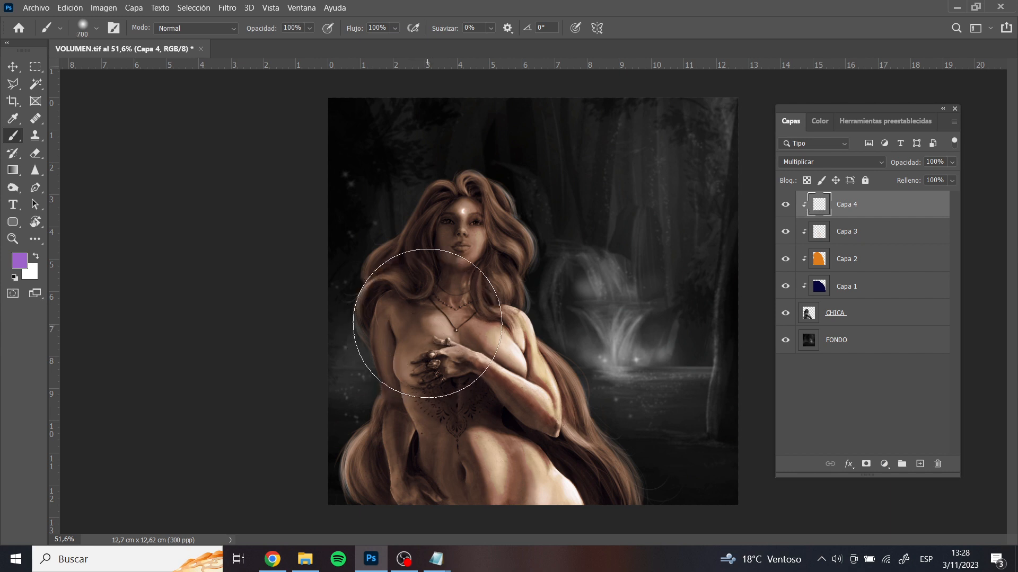
{"action": "mouse_move", "coordinate": [409, 182]}
{"action": "left_mouse_down"}
{"action": "mouse_move", "coordinate": [398, 295]}
{"action": "mouse_move", "coordinate": [405, 408]}
{"action": "mouse_move", "coordinate": [465, 512]}
{"action": "mouse_move", "coordinate": [492, 517]}
{"action": "left_mouse_up"}
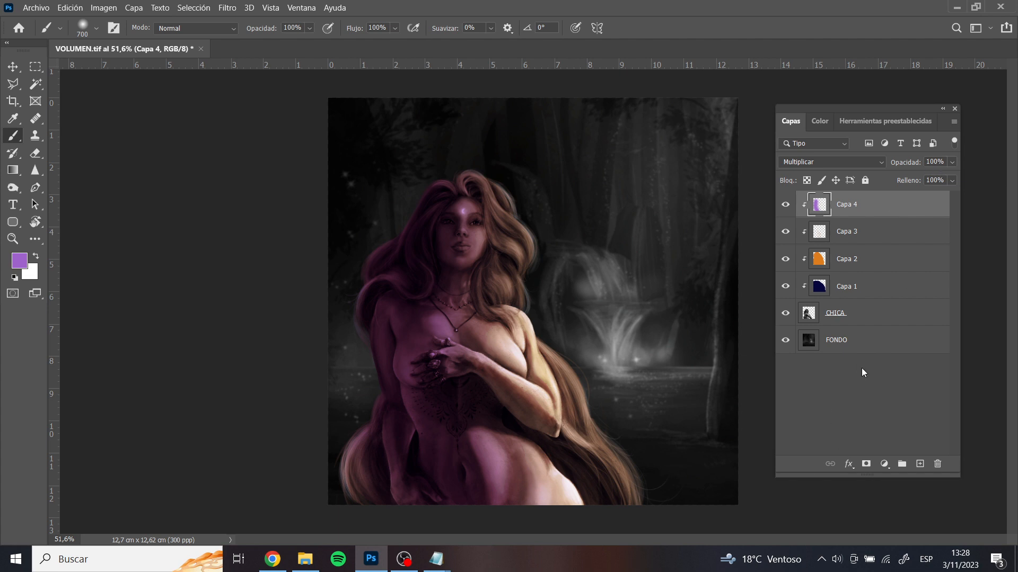
Preview other darkening blending modes on Capa 4, keep Multiplicar, and lower the layer's opacity to 27%
{"action": "left_click", "coordinate": [827, 160]}
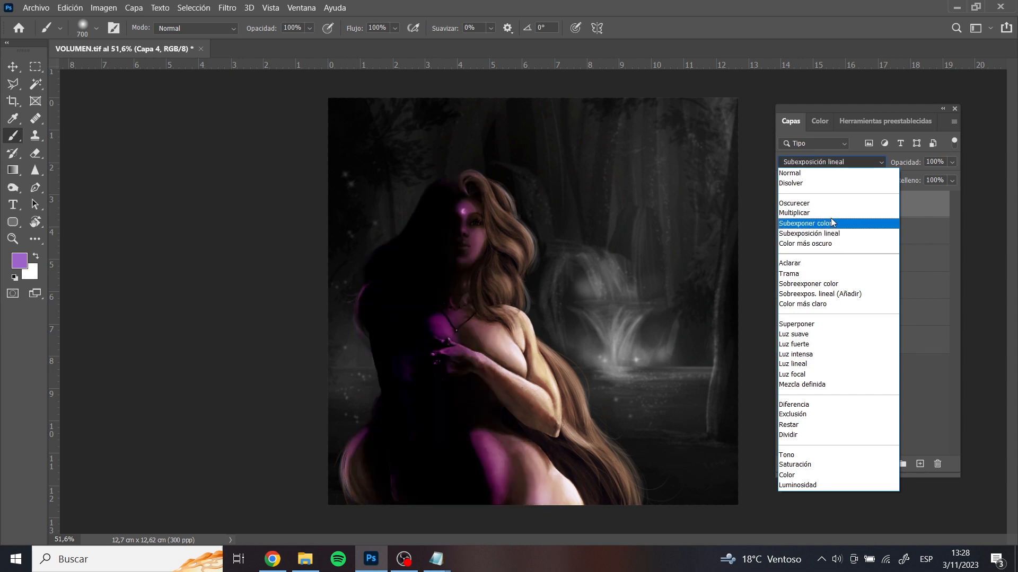
{"action": "left_click", "coordinate": [829, 214]}
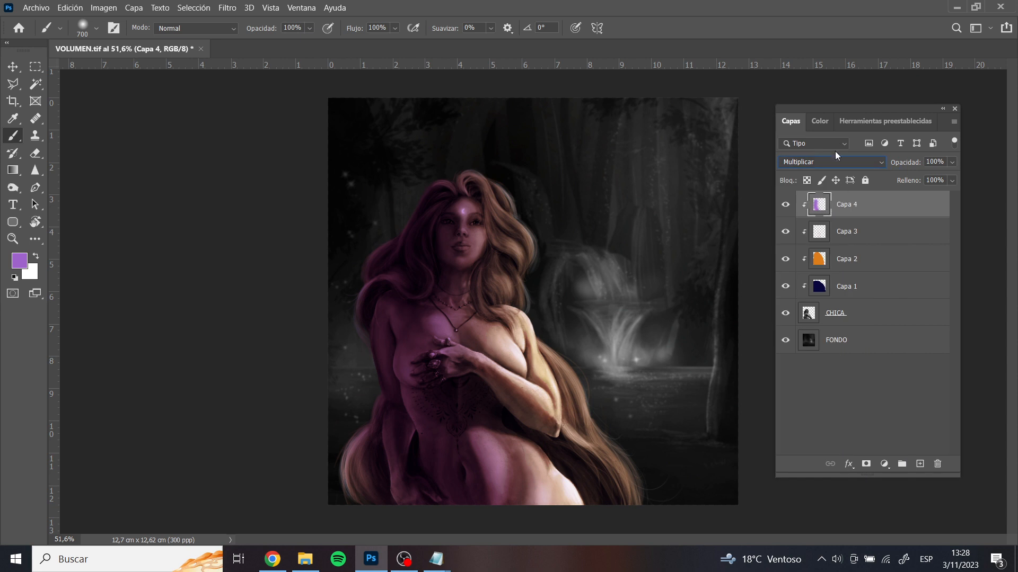
{"action": "left_click", "coordinate": [952, 167]}
{"action": "left_click_drag", "start_coordinate": [937, 180], "coordinate": [924, 177]}
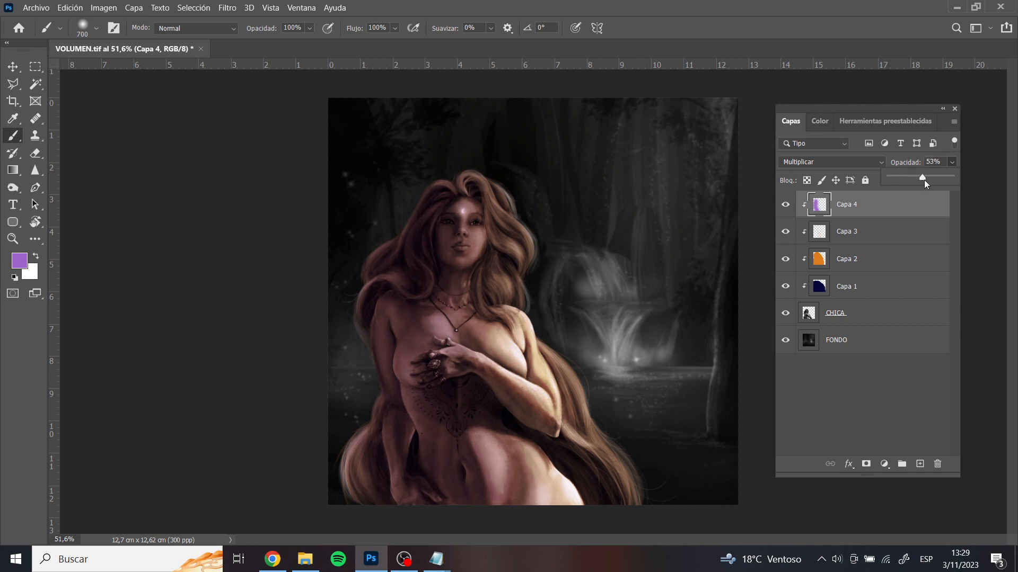
{"action": "left_click_drag", "start_coordinate": [923, 180], "coordinate": [924, 180]}
{"action": "left_click", "coordinate": [951, 165]}
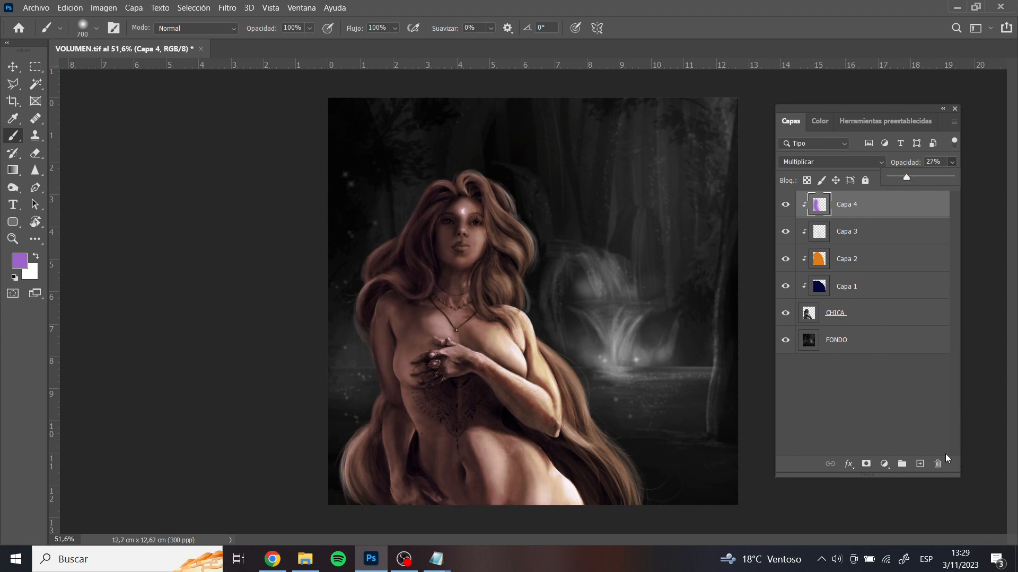
Add a new layer clipped above Capa 4 and set its blending mode to Multiplicar
{"action": "left_click", "coordinate": [917, 465]}
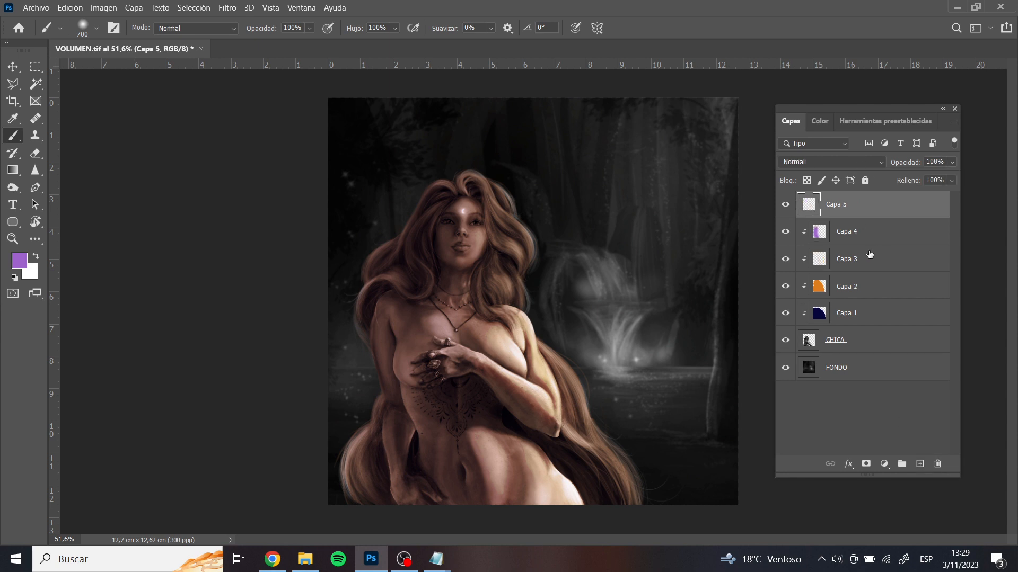
{"action": "left_click", "coordinate": [871, 220], "text": "alt"}
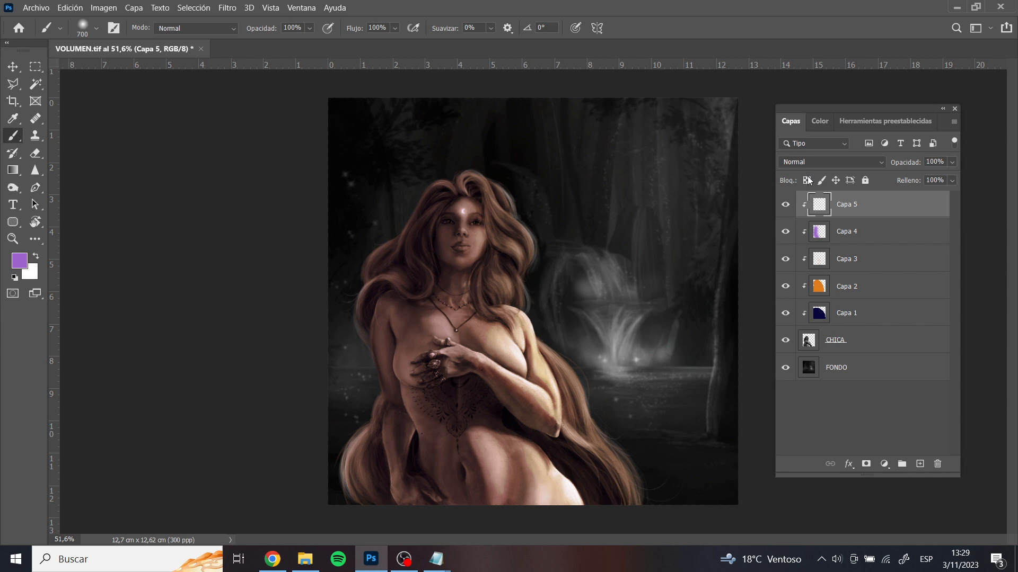
{"action": "left_click", "coordinate": [831, 162]}
{"action": "left_click", "coordinate": [832, 195]}
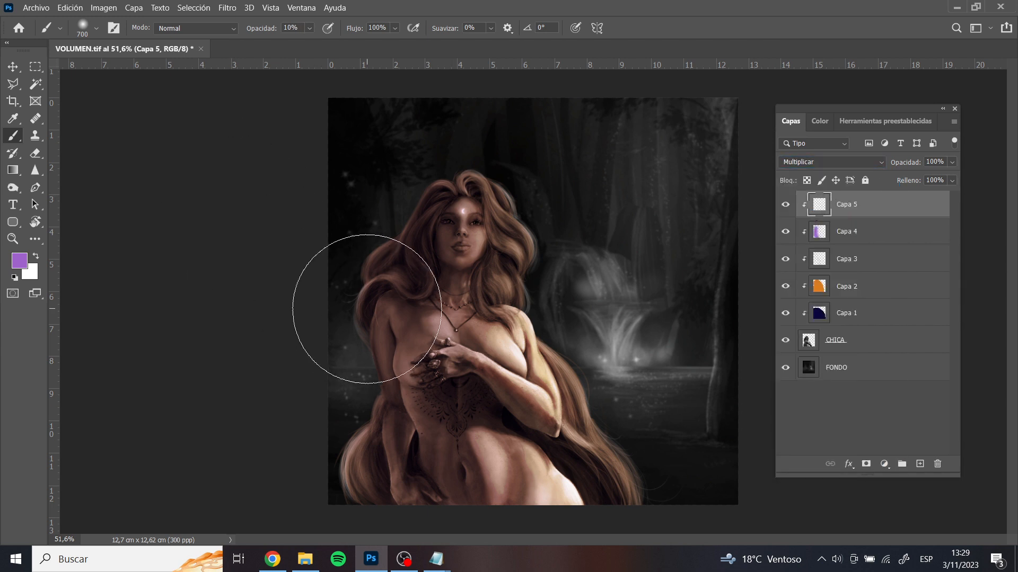
Try soft purple glazes over the shadowed arm, torso and lower hair with a brush around 90 px at 10% opacity, and undo them
{"action": "key", "text": "bracketleft"}
{"action": "key", "text": "bracketleft"}
{"action": "key", "text": "bracketleft"}
{"action": "key", "text": "bracketleft"}
{"action": "key", "text": "bracketleft"}
{"action": "key", "text": "bracketleft"}
{"action": "key", "text": "bracketleft"}
{"action": "key", "text": "bracketleft"}
{"action": "key", "text": "bracketleft"}
{"action": "key", "text": "bracketleft"}
{"action": "key", "text": "bracketleft"}
{"action": "key", "text": "bracketleft"}
{"action": "key", "text": "bracketleft"}
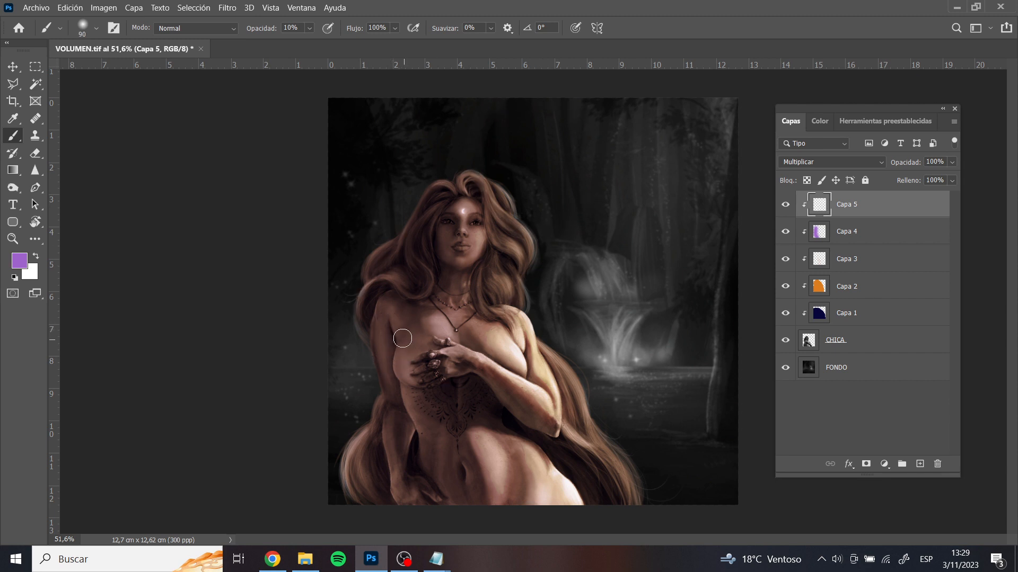
{"action": "key", "text": "bracketright"}
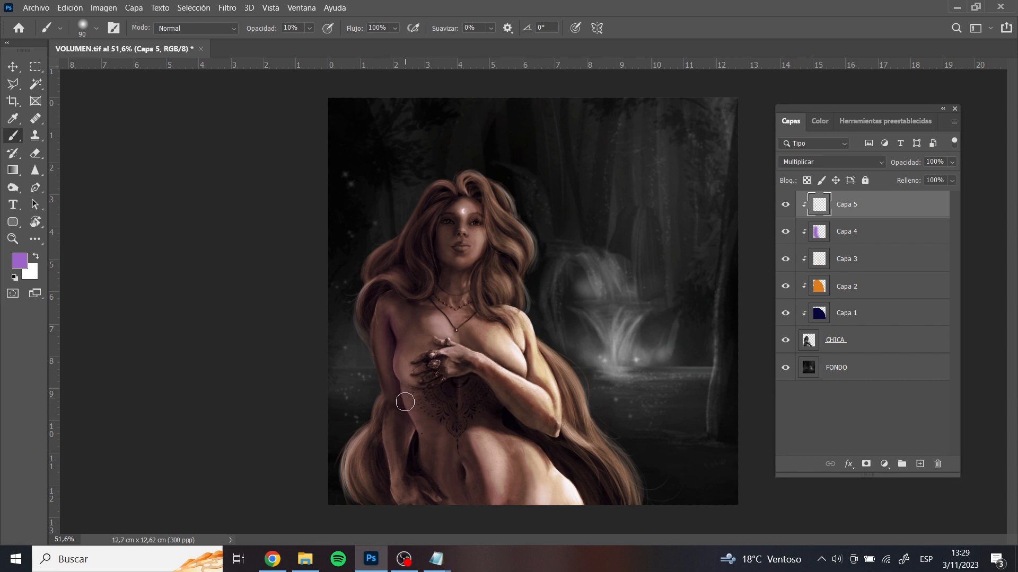
{"action": "key", "text": "bracketright"}
{"action": "key", "text": "bracketleft"}
{"action": "key", "text": "bracketleft"}
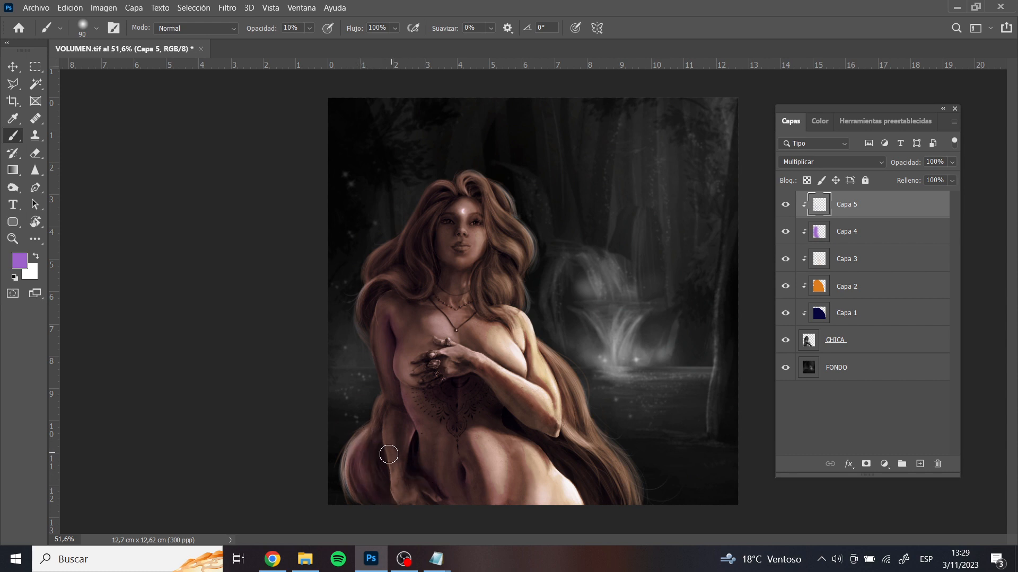
{"action": "key", "text": "bracketright"}
{"action": "key", "text": "bracketright"}
{"action": "key", "text": "ctrl+z"}
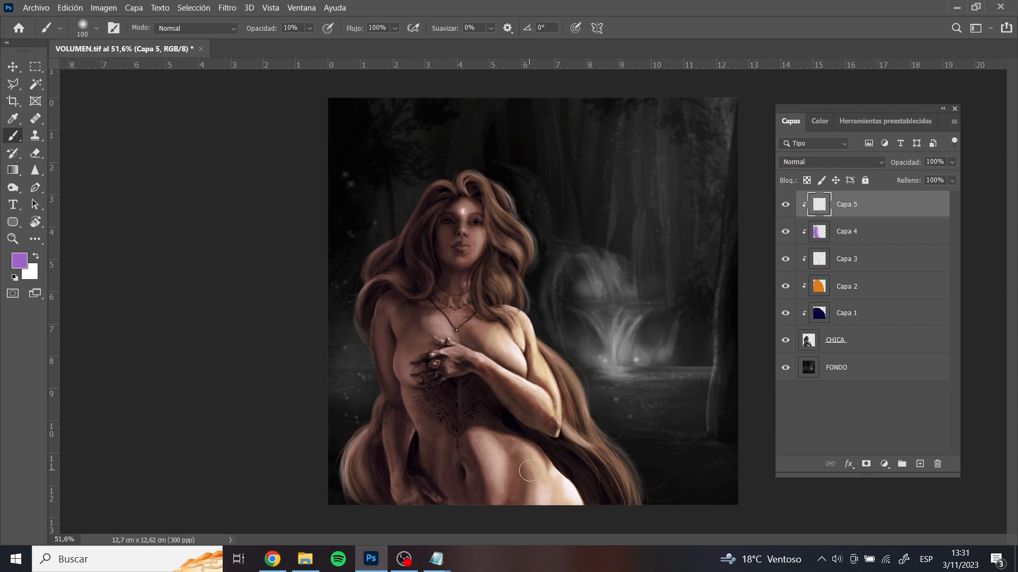
Change the foreground colour to a light blue with hue 217°, saturation 50% and brightness 84%
{"action": "right_click", "coordinate": [542, 311]}
{"action": "key", "text": "Escape"}
{"action": "left_click", "coordinate": [821, 123]}
{"action": "left_click_drag", "start_coordinate": [878, 143], "coordinate": [872, 144]}
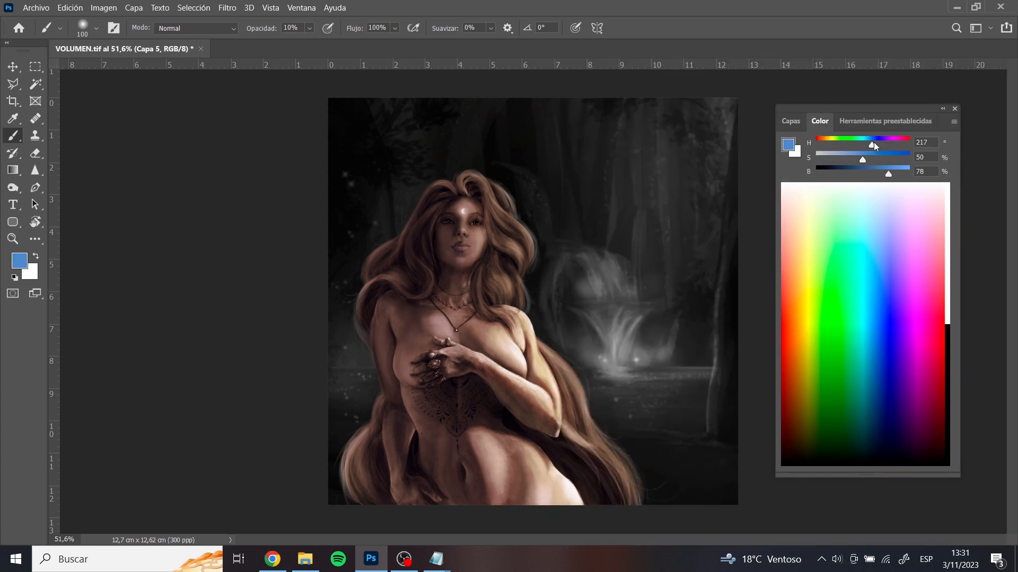
{"action": "left_click", "coordinate": [892, 172]}
{"action": "left_click", "coordinate": [795, 123]}
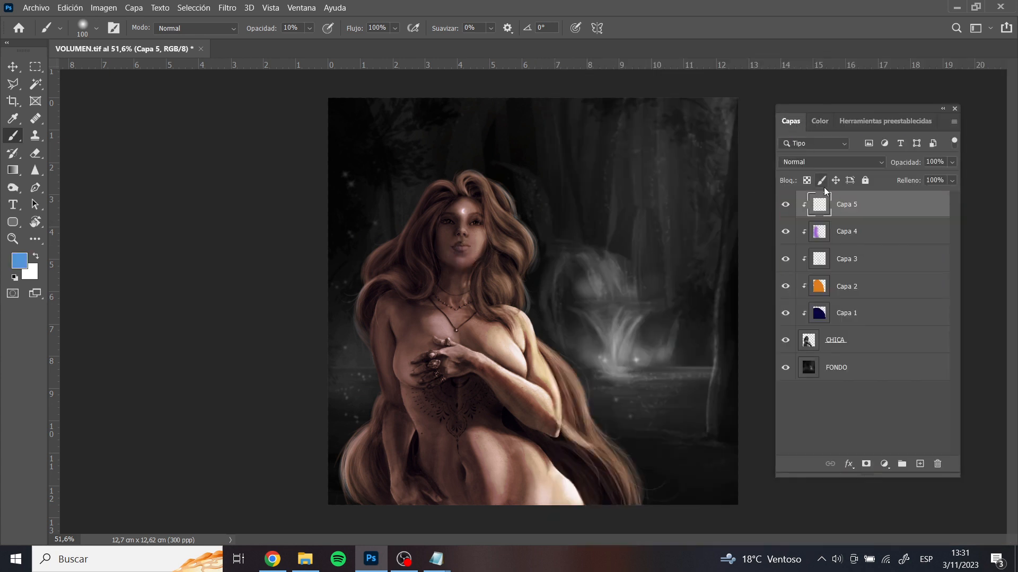
Set Capa 5 to Multiplicar and glaze light blue over the figure's shadows with a brush around 90 px at 10% opacity
{"action": "left_click", "coordinate": [823, 160]}
{"action": "left_click", "coordinate": [827, 213]}
{"action": "key", "text": "bracketleft"}
{"action": "key", "text": "bracketleft"}
{"action": "key", "text": "bracketright"}
{"action": "key", "text": "bracketright"}
{"action": "key", "text": "bracketleft"}
{"action": "key", "text": "bracketleft"}
{"action": "key", "text": "bracketright"}
{"action": "key", "text": "bracketright"}
{"action": "key", "text": "bracketright"}
{"action": "key", "text": "bracketleft"}
{"action": "key", "text": "bracketright"}
{"action": "key", "text": "bracketleft"}
{"action": "key", "text": "bracketleft"}
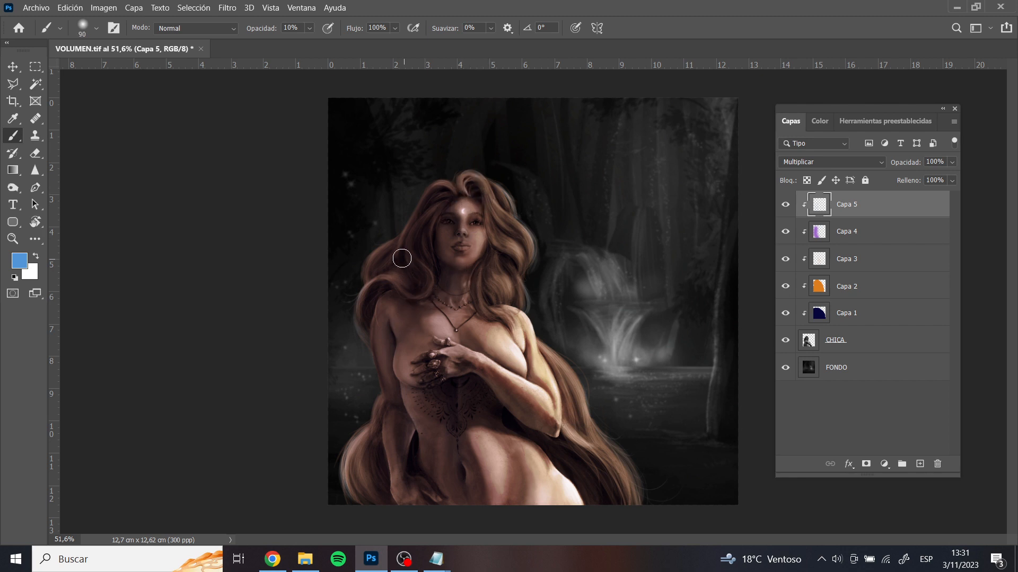
{"action": "key", "text": "bracketright"}
Try strong blue strokes from the face down the torso at 100% brush opacity, enlarging the brush to 500 px, and undo them
{"action": "key", "text": "bracketright"}
{"action": "key", "text": "bracketright"}
{"action": "key", "text": "bracketleft"}
{"action": "key", "text": "bracketleft"}
{"action": "key", "text": "0"}
{"action": "mouse_move", "coordinate": [466, 214]}
{"action": "left_mouse_down"}
{"action": "mouse_move", "coordinate": [436, 395]}
{"action": "mouse_move", "coordinate": [445, 447]}
{"action": "left_mouse_up"}
{"action": "key", "text": "ctrl+z"}
{"action": "key", "text": "bracketright"}
{"action": "key", "text": "bracketright"}
{"action": "key", "text": "bracketright"}
{"action": "key", "text": "bracketright"}
{"action": "key", "text": "bracketright"}
{"action": "key", "text": "bracketright"}
{"action": "key", "text": "bracketright"}
{"action": "key", "text": "bracketright"}
{"action": "key", "text": "bracketright"}
{"action": "left_click_drag", "start_coordinate": [460, 237], "coordinate": [520, 432]}
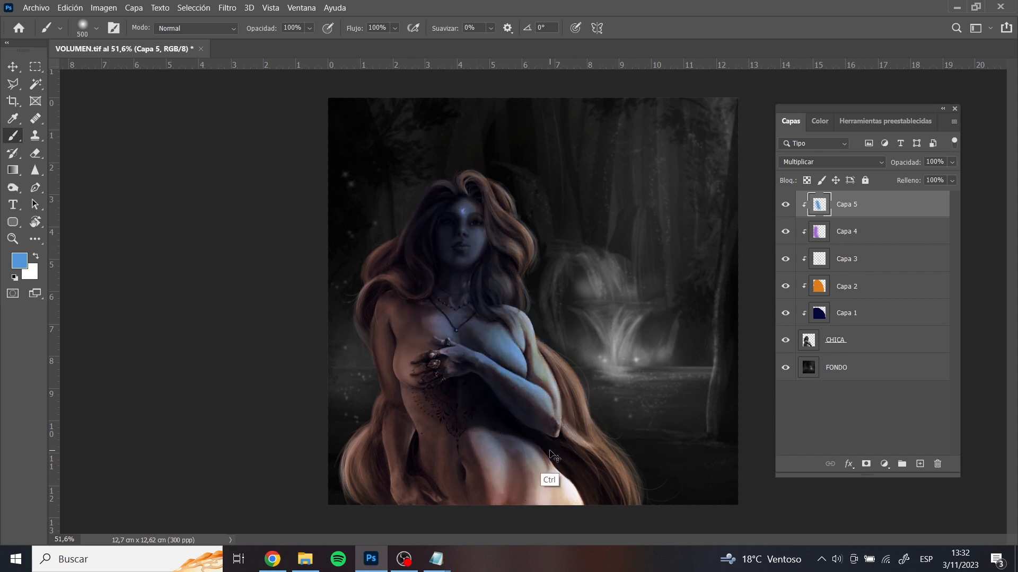
{"action": "key", "text": "ctrl+z"}
Glaze light blue softly over the face, chest and abdomen at 10% brush opacity, varying the brush size between 300 and 700 px
{"action": "key", "text": "bracketleft"}
{"action": "key", "text": "1"}
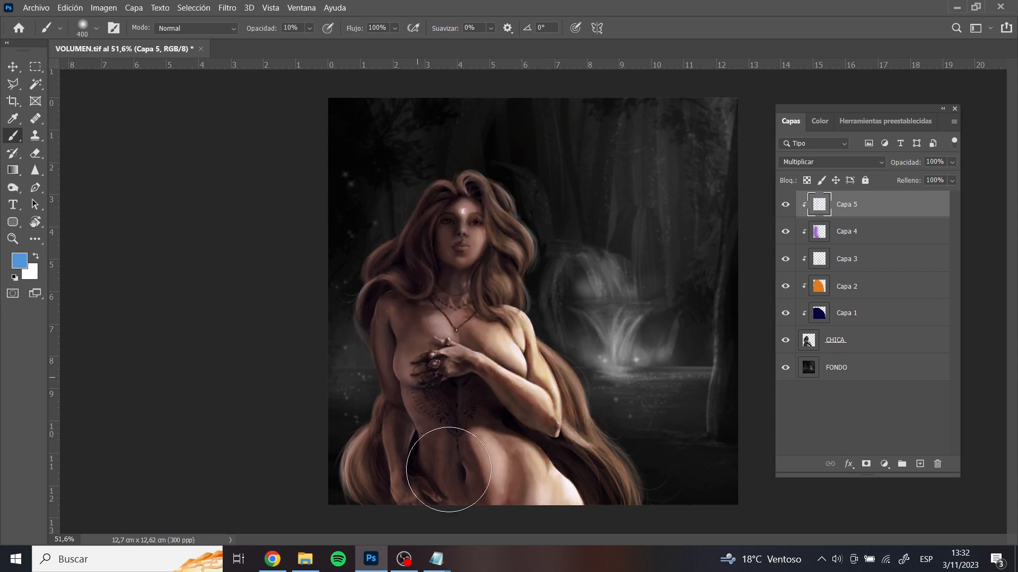
{"action": "left_click_drag", "start_coordinate": [449, 470], "coordinate": [456, 444]}
{"action": "key", "text": "bracketleft"}
{"action": "key", "text": "bracketright"}
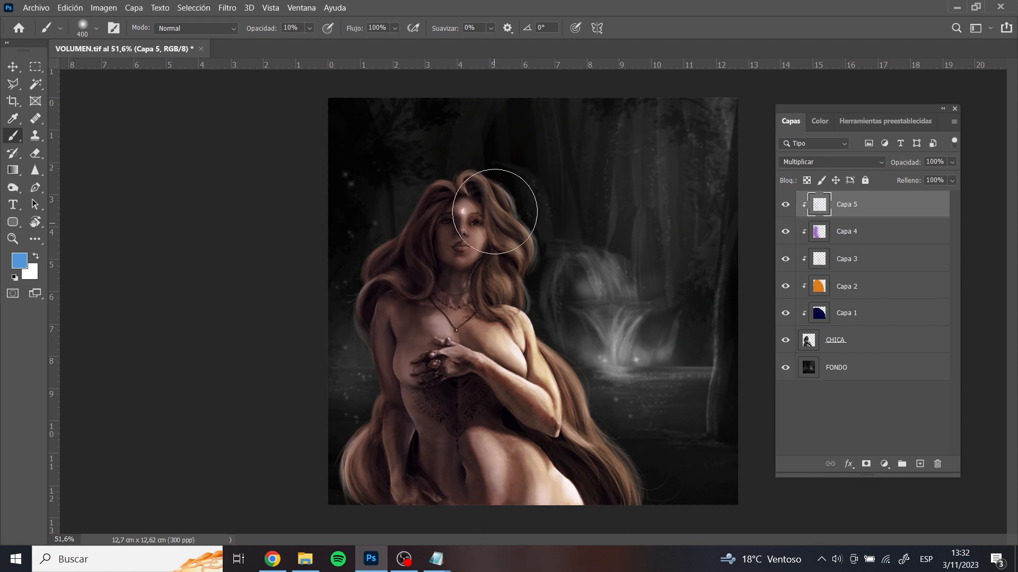
{"action": "key", "text": "bracketleft"}
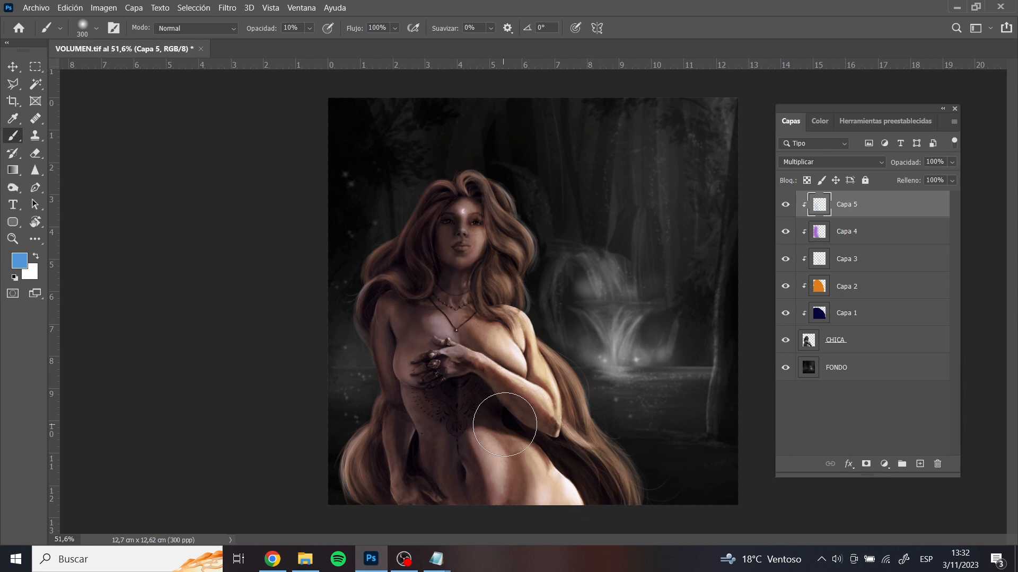
{"action": "key", "text": "bracketright"}
{"action": "key", "text": "bracketright"}
{"action": "key", "text": "bracketright"}
{"action": "key", "text": "bracketright"}
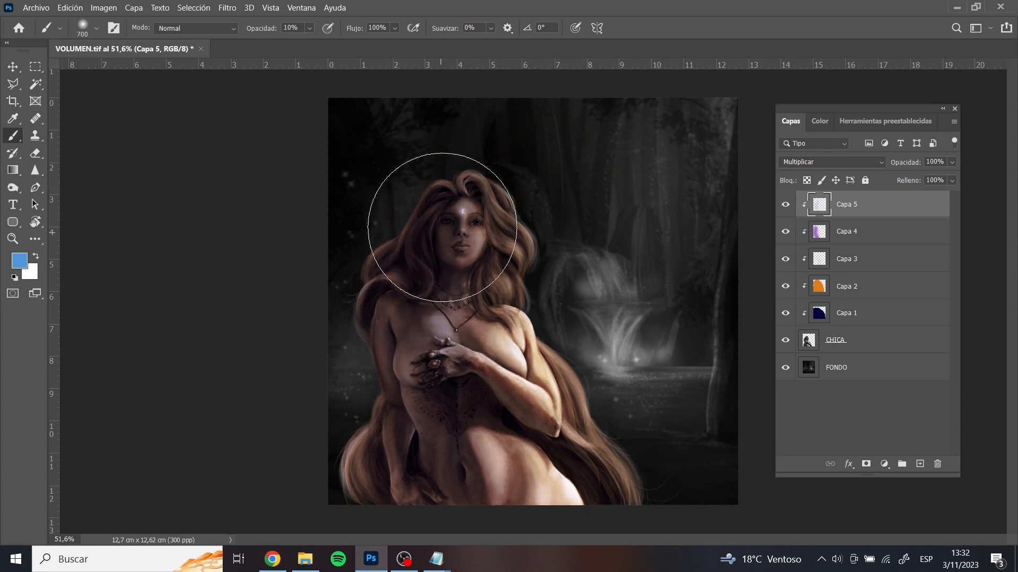
{"action": "key", "text": "ctrl"}
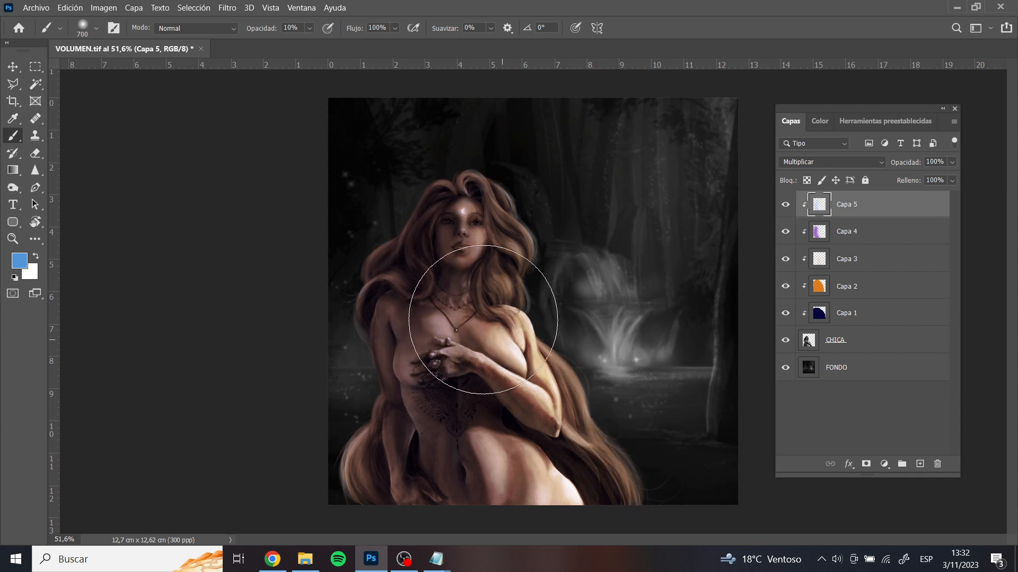
Add a new layer clipped above Capa 5 and change the foreground colour to a green with hue 115° and brightness 56%
{"action": "left_click", "coordinate": [918, 465]}
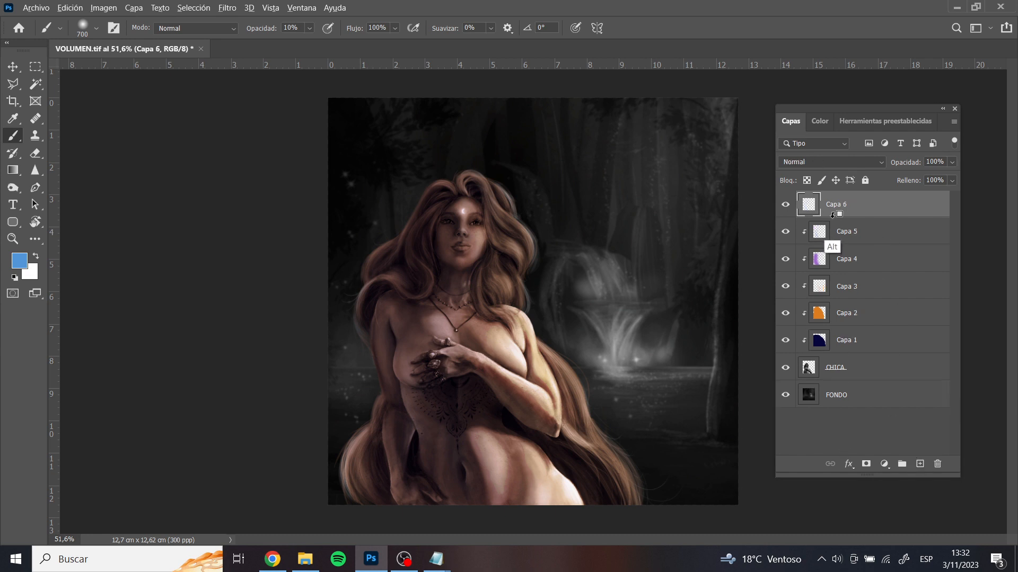
{"action": "left_click", "coordinate": [818, 121]}
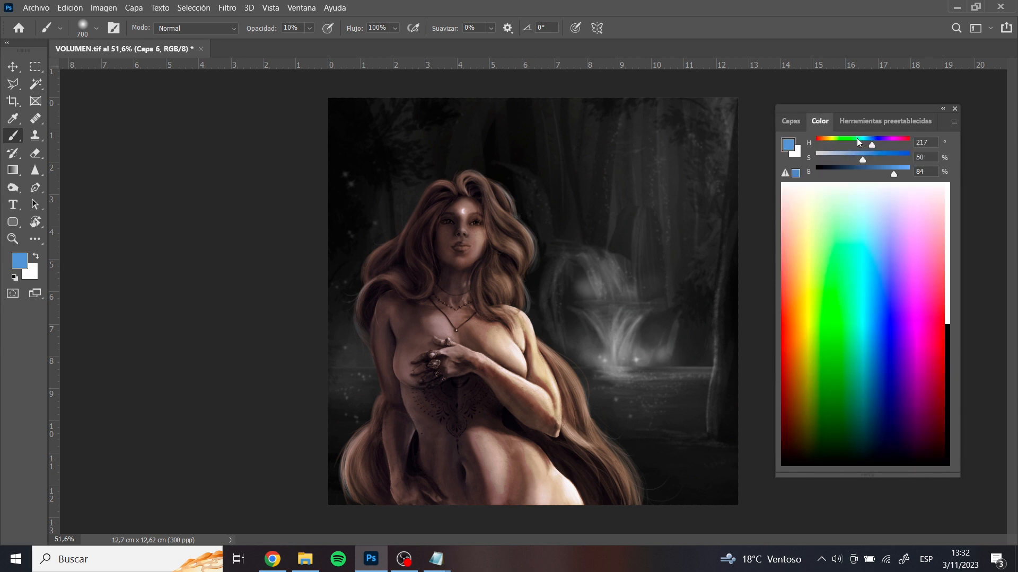
{"action": "left_click_drag", "start_coordinate": [859, 141], "coordinate": [847, 142]}
{"action": "left_click_drag", "start_coordinate": [886, 173], "coordinate": [867, 167]}
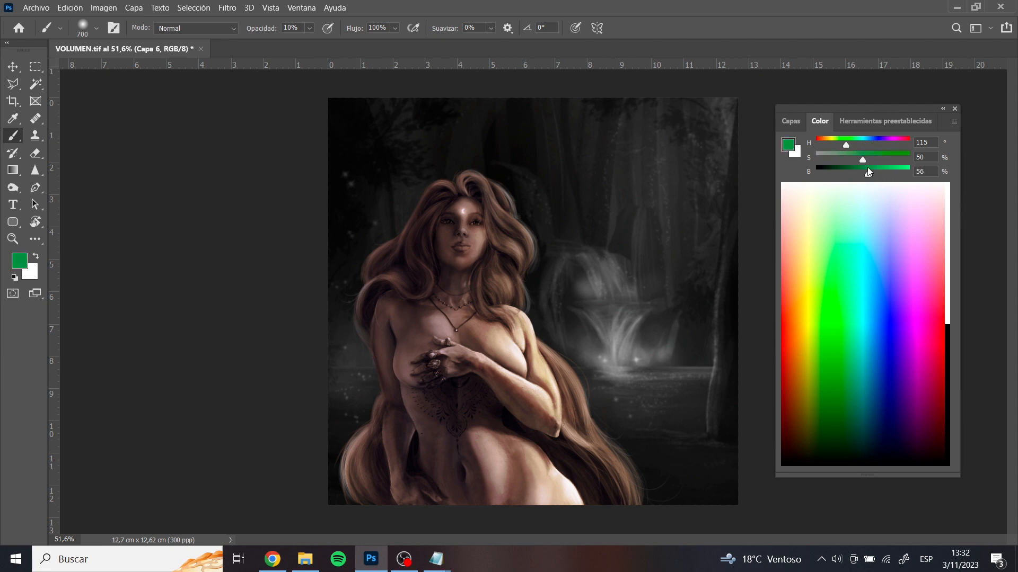
Set Capa 6 to Multiplicar and glaze green over the chest with a 200 px brush at 10% opacity
{"action": "left_click", "coordinate": [790, 121]}
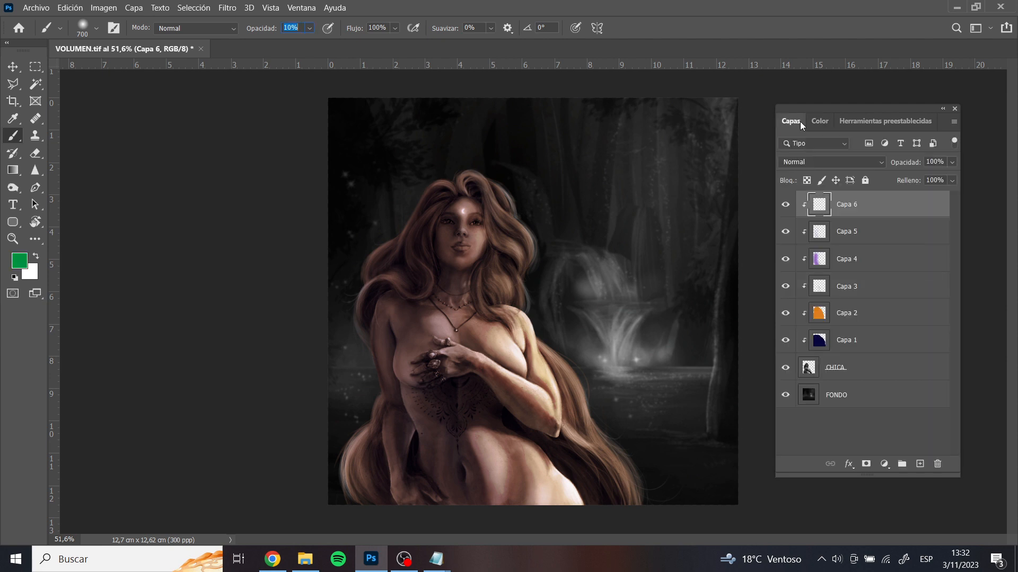
{"action": "left_click", "coordinate": [811, 162]}
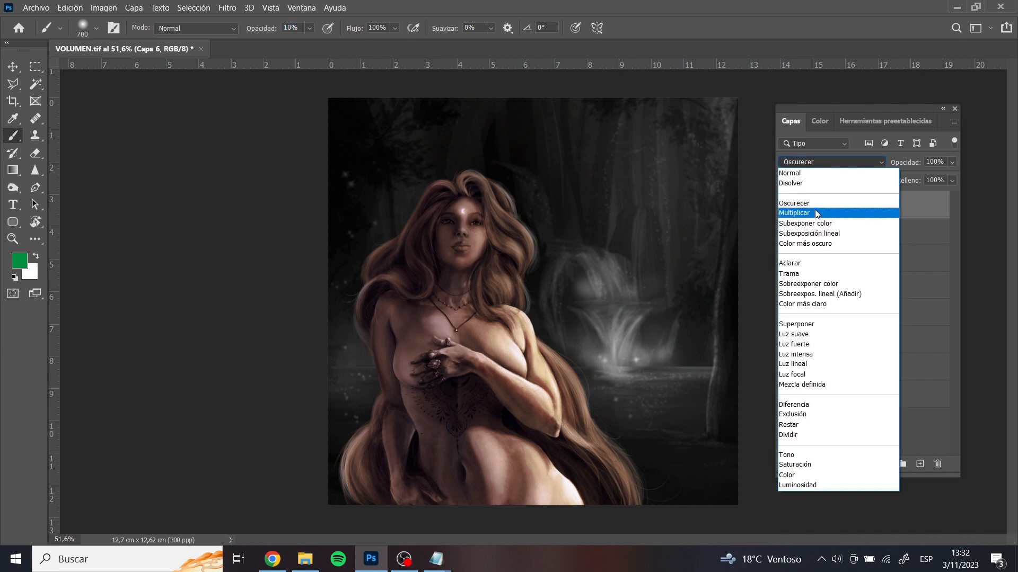
{"action": "left_click", "coordinate": [814, 213]}
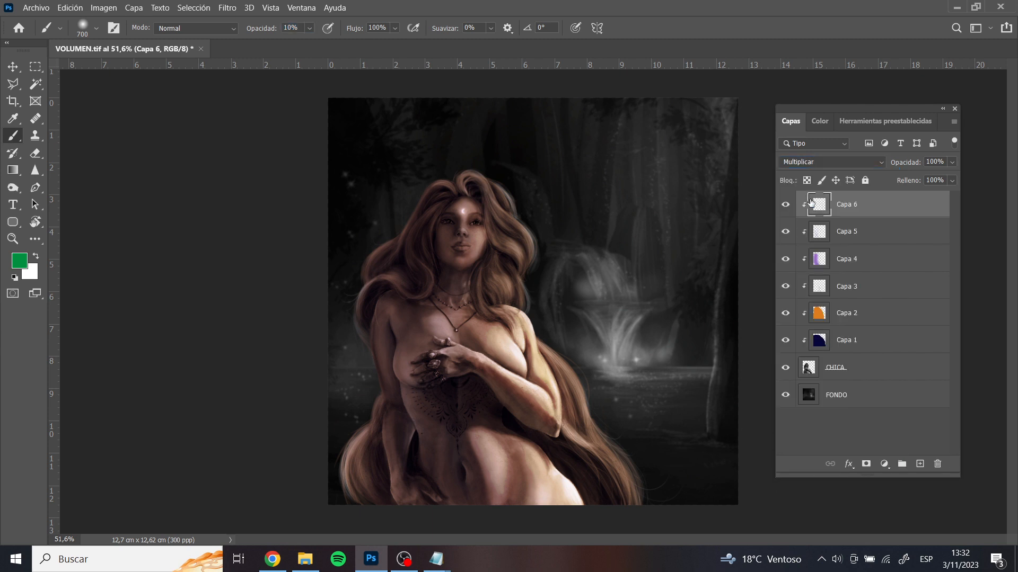
{"action": "key", "text": "bracketleft"}
{"action": "key", "text": "bracketleft"}
{"action": "key", "text": "bracketleft"}
{"action": "key", "text": "bracketleft"}
{"action": "key", "text": "bracketleft"}
{"action": "key", "text": "bracketleft"}
{"action": "mouse_move", "coordinate": [450, 326]}
{"action": "left_mouse_down"}
{"action": "mouse_move", "coordinate": [445, 318]}
{"action": "mouse_move", "coordinate": [459, 330]}
{"action": "mouse_move", "coordinate": [475, 318]}
{"action": "left_mouse_up"}
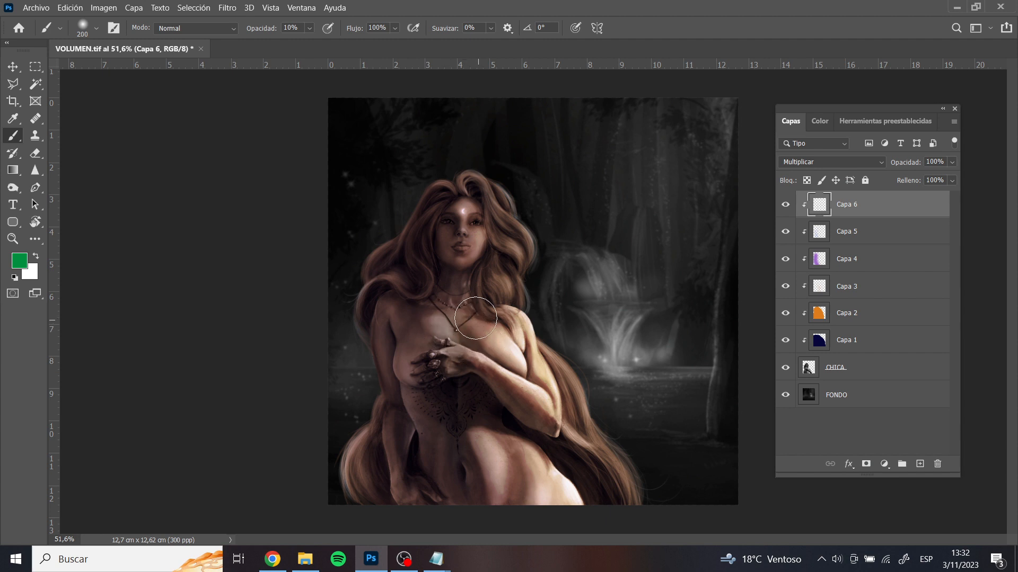
Glaze green softly over the face, shoulder and torso, varying the brush size between 100 and 200 px
{"action": "key", "text": "bracketleft"}
{"action": "key", "text": "bracketleft"}
{"action": "key", "text": "bracketleft"}
{"action": "key", "text": "bracketleft"}
{"action": "key", "text": "bracketleft"}
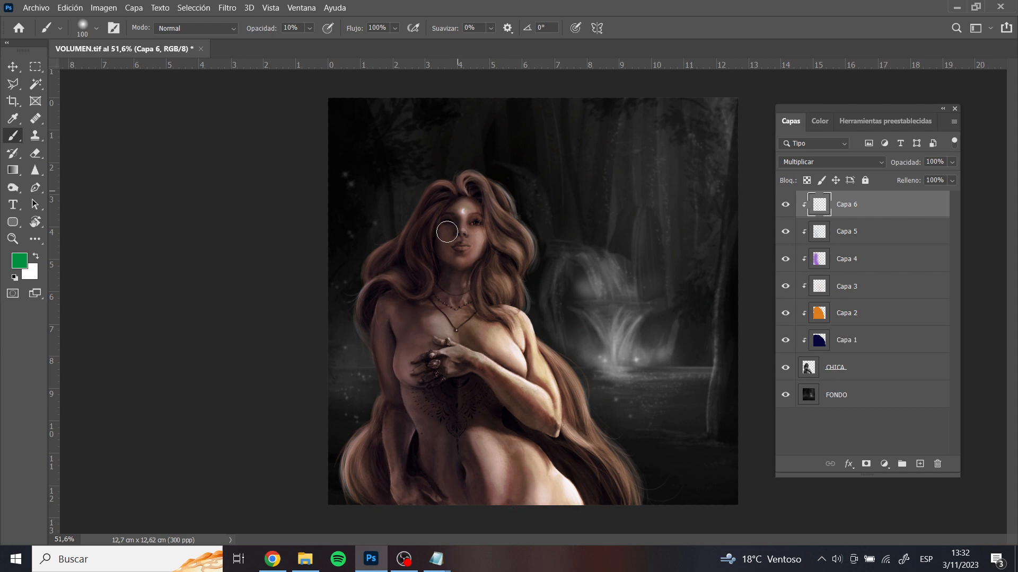
{"action": "key", "text": "bracketright"}
{"action": "key", "text": "bracketright"}
{"action": "key", "text": "bracketright"}
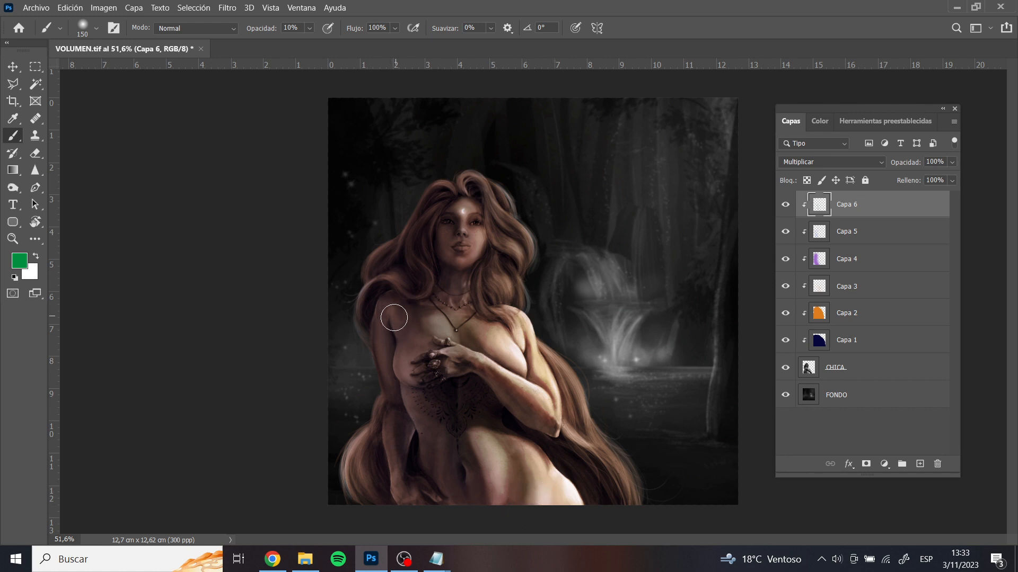
{"action": "key", "text": "bracketleft"}
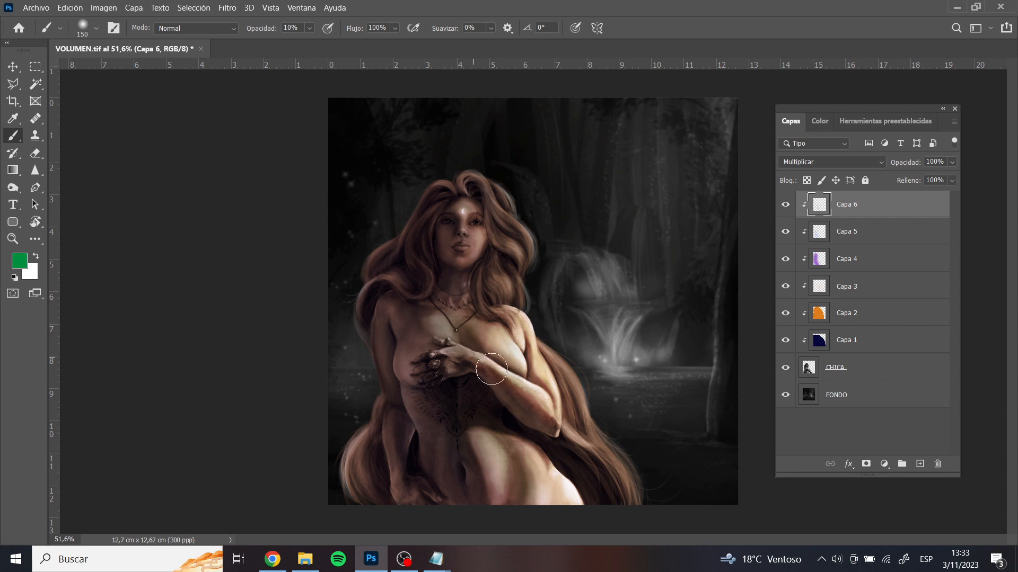
{"action": "key", "text": "bracketright"}
{"action": "key", "text": "bracketright"}
{"action": "key", "text": "bracketright"}
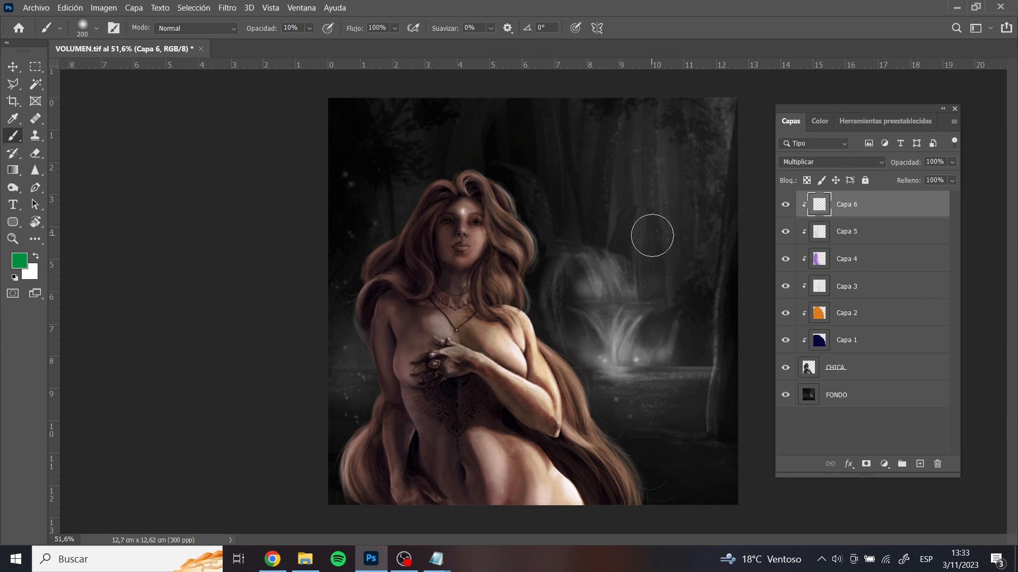
Add a new layer above Capa 6 and clip it to the layers below
{"action": "scroll", "coordinate": [521, 197], "scroll_direction": "down", "scroll_amount": 3}
{"action": "scroll", "coordinate": [521, 197], "scroll_direction": "down", "scroll_amount": 1}
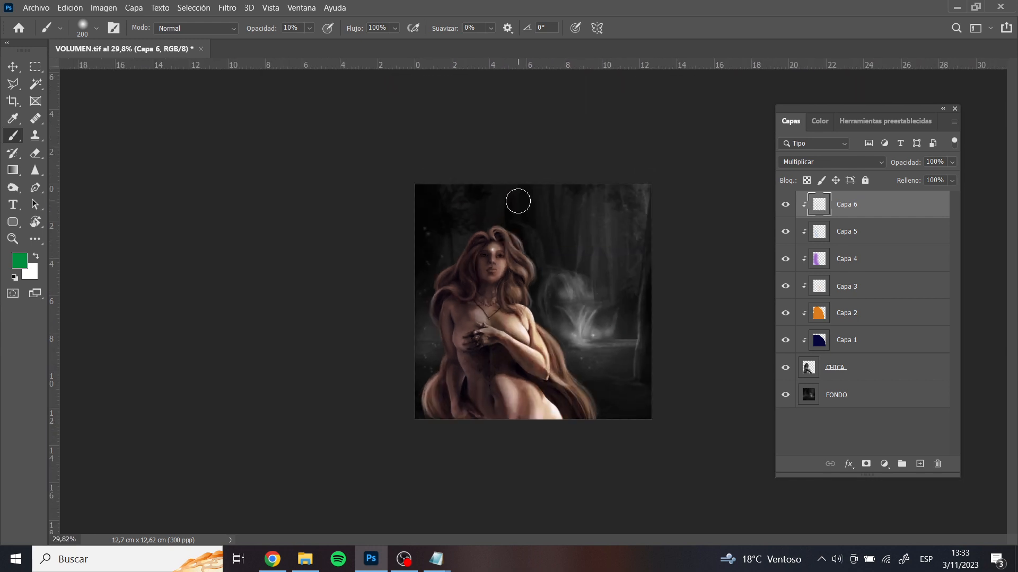
{"action": "key", "text": "z"}
{"action": "scroll", "coordinate": [565, 250], "scroll_direction": "up", "scroll_amount": 4}
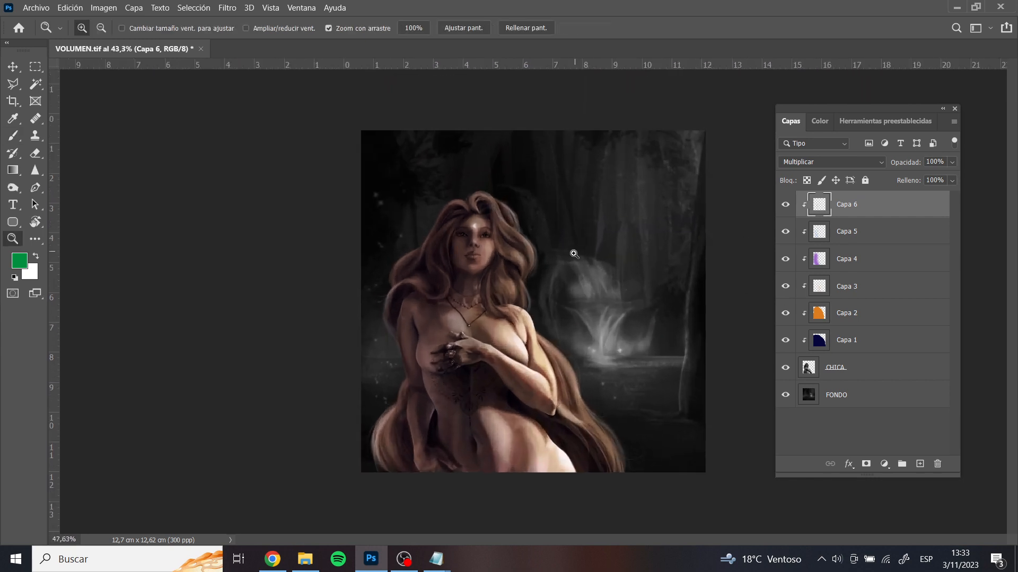
{"action": "key", "text": "b"}
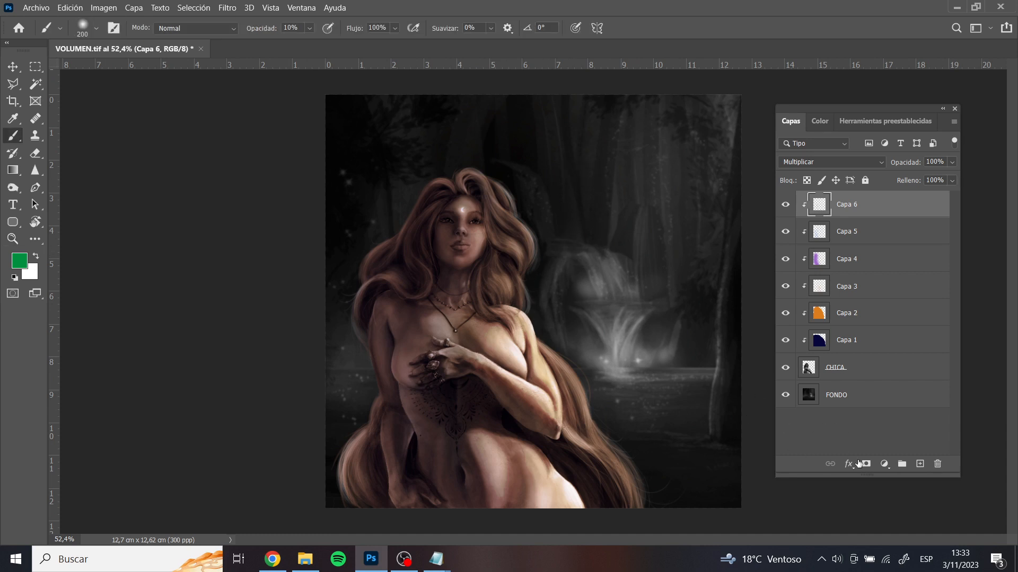
{"action": "left_click", "coordinate": [920, 464]}
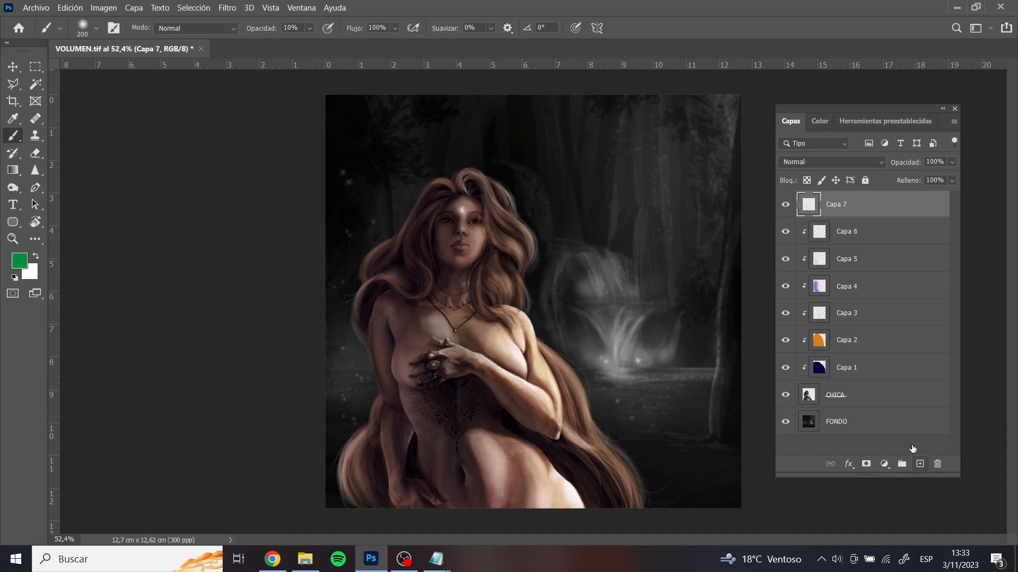
{"action": "left_click", "coordinate": [840, 218], "text": "alt"}
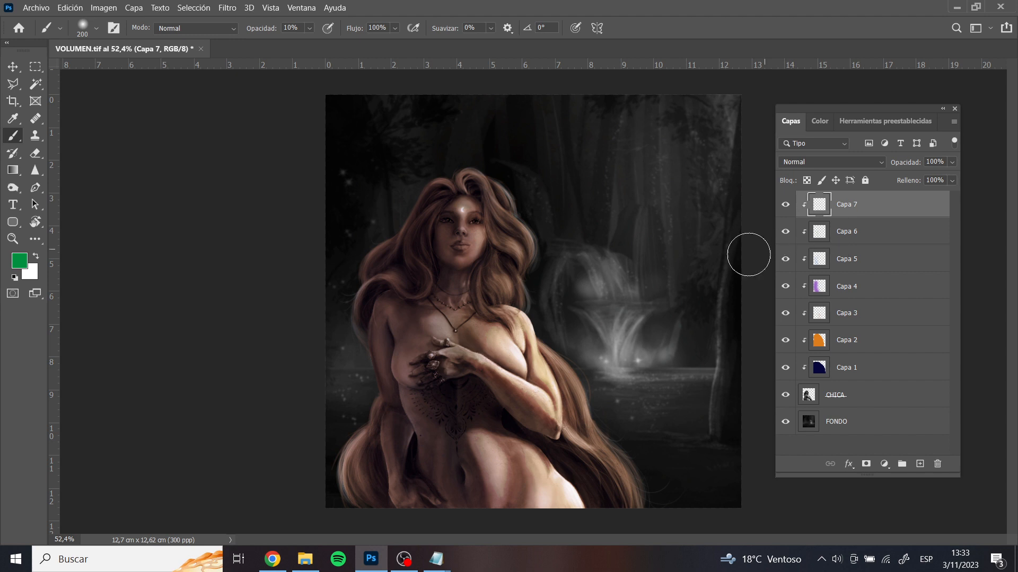
Try a green stroke over the hair with a 175 px brush at 100% opacity, and undo it together with Capa 7's clipping
{"action": "key", "text": "0"}
{"action": "key", "text": "bracketleft"}
{"action": "left_click_drag", "start_coordinate": [501, 196], "coordinate": [519, 285]}
{"action": "key", "text": "ctrl+z"}
{"action": "key", "text": "ctrl+z"}
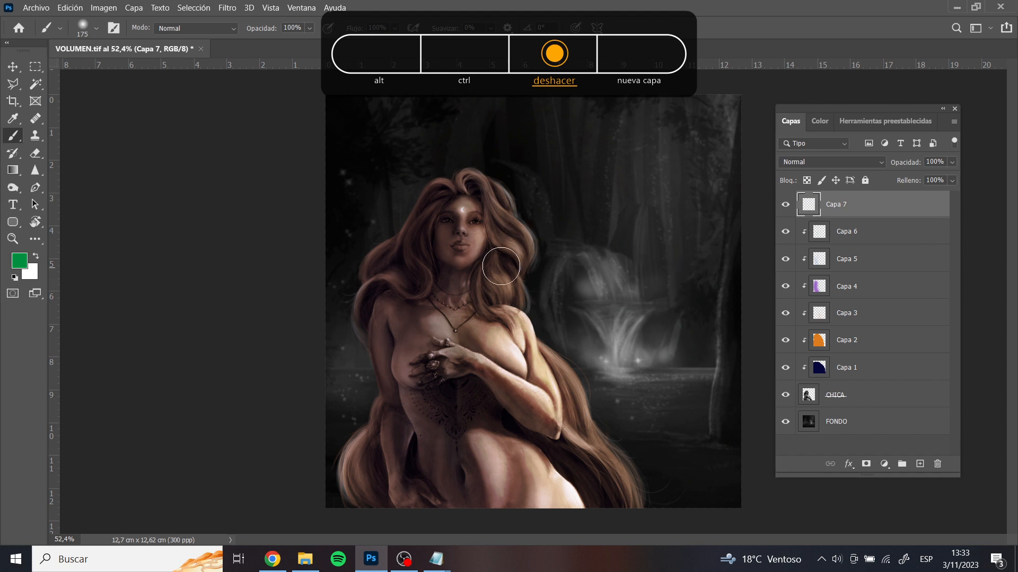
Hide all existing layers, add a new layer on top and fill it with 50% grey at 100% opacity
{"action": "left_click", "coordinate": [13, 172]}
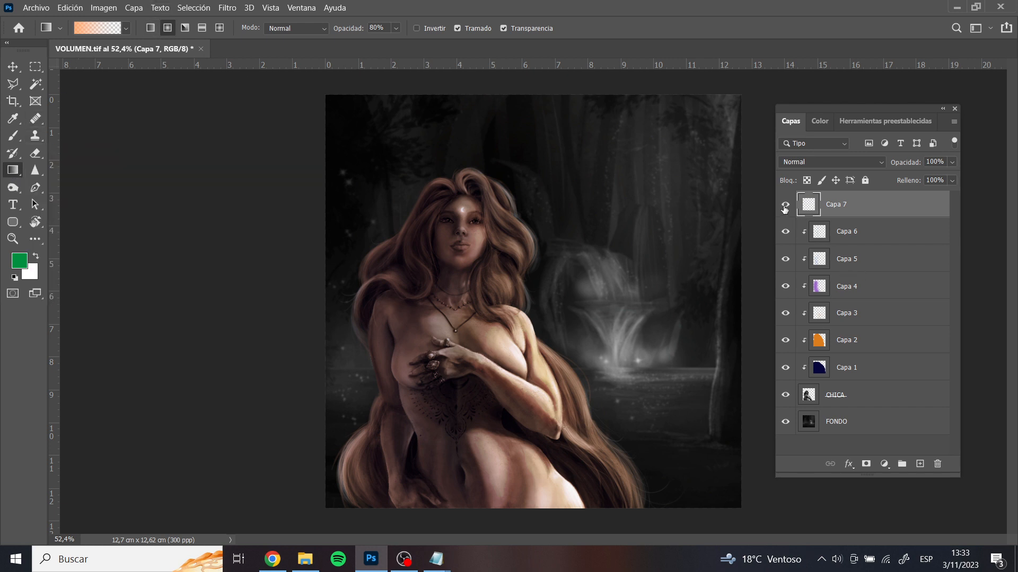
{"action": "left_click_drag", "start_coordinate": [785, 208], "coordinate": [784, 340]}
{"action": "left_click_drag", "start_coordinate": [787, 397], "coordinate": [892, 408]}
{"action": "left_click", "coordinate": [921, 465]}
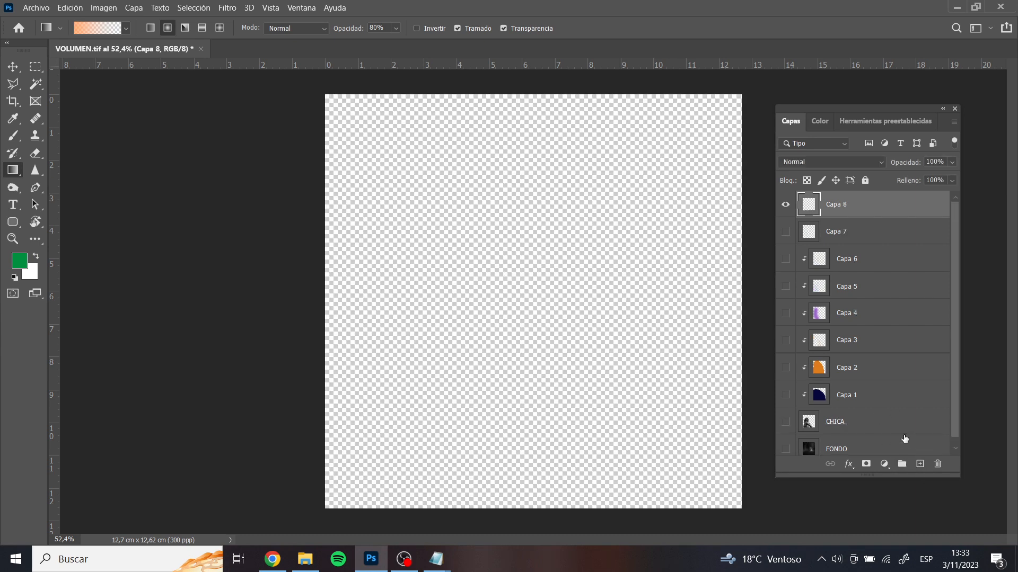
{"action": "key", "text": "shift+F5"}
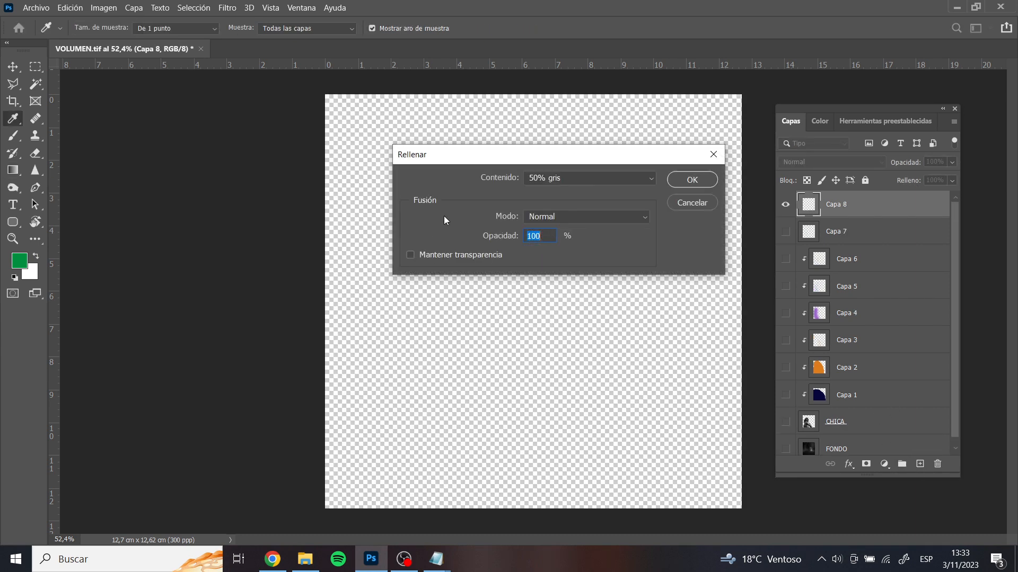
{"action": "left_click", "coordinate": [701, 181]}
Add an empty layer above the grey one and review the orange-to-transparent gradient in the gradient editor, accepting it as it is
{"action": "key", "text": "g"}
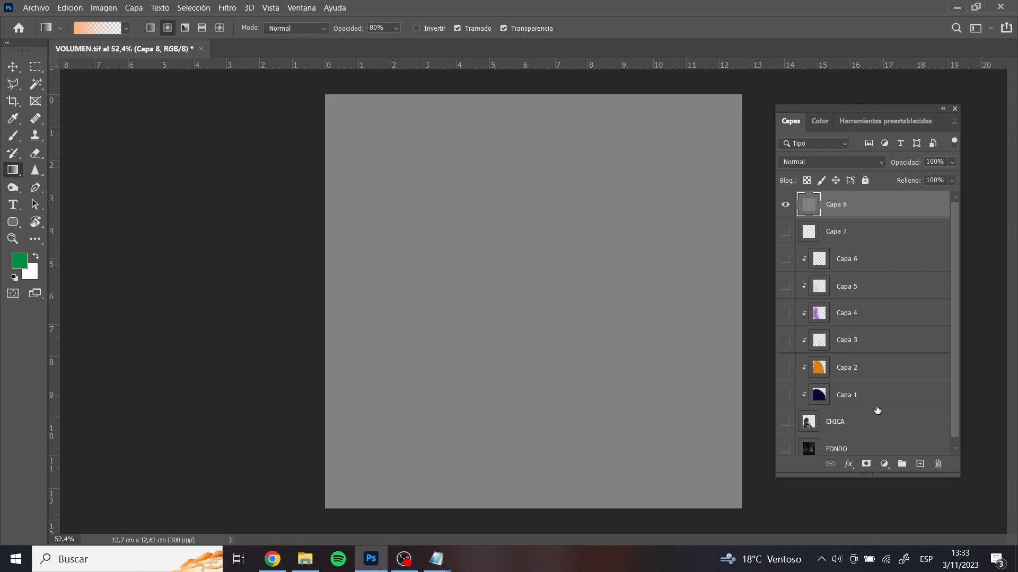
{"action": "left_click", "coordinate": [918, 466]}
{"action": "left_click", "coordinate": [89, 27]}
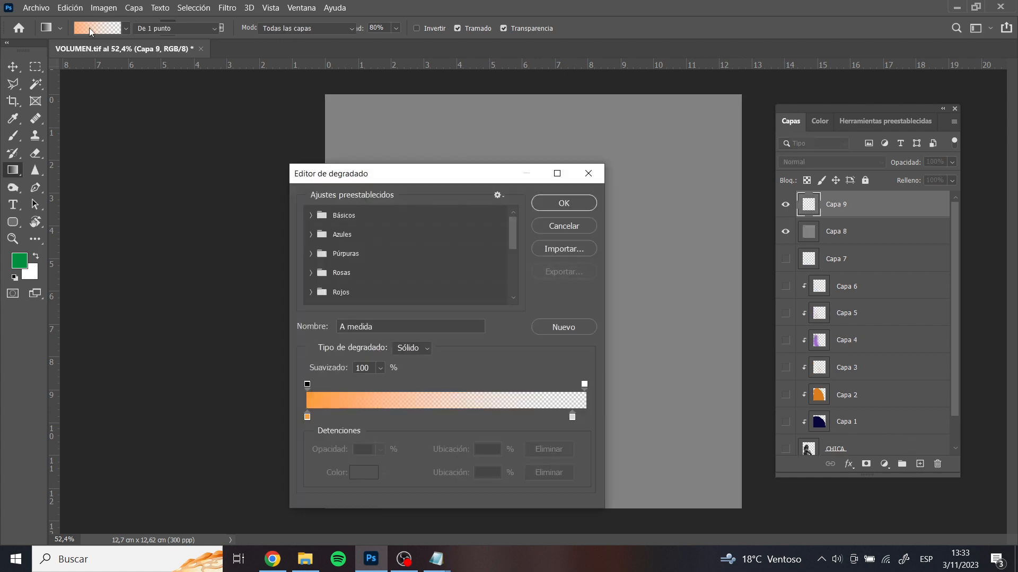
{"action": "left_click_drag", "start_coordinate": [404, 182], "coordinate": [369, 87]}
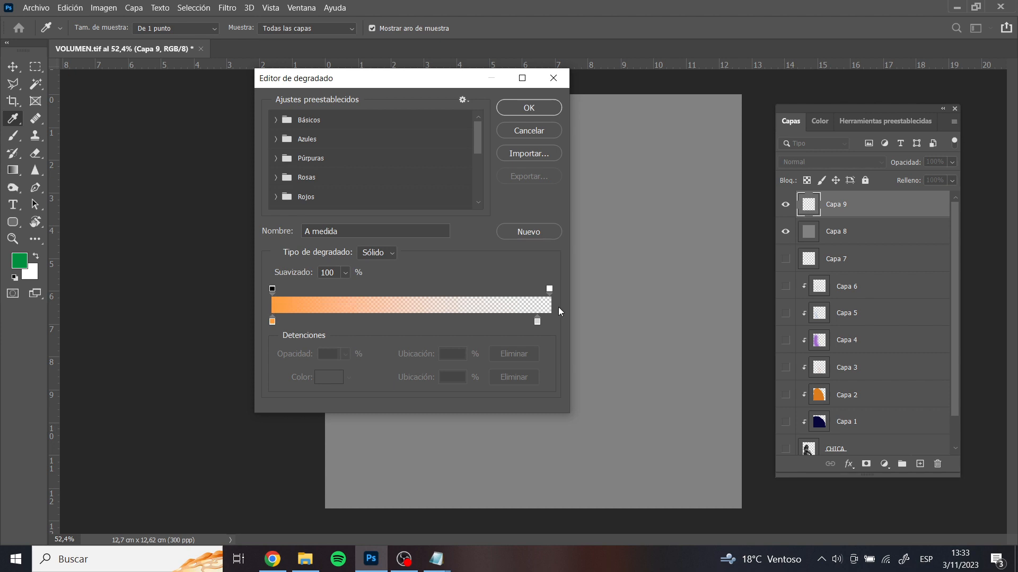
{"action": "left_click", "coordinate": [534, 108]}
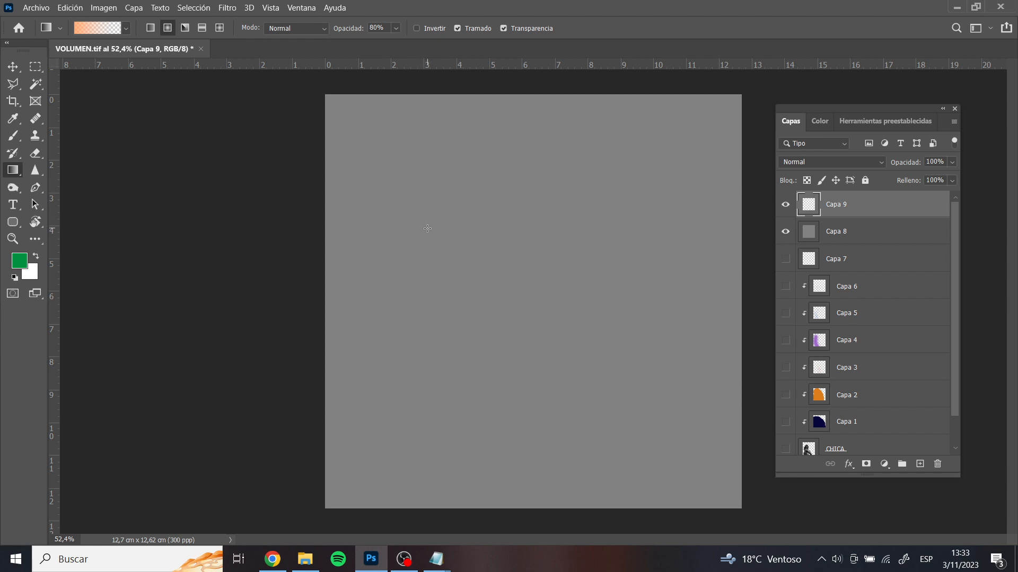
Try radial orange-to-transparent gradients outward from the canvas's upper middle on Capa 9, and undo them
{"action": "left_click_drag", "start_coordinate": [427, 228], "coordinate": [448, 230]}
{"action": "left_click_drag", "start_coordinate": [617, 239], "coordinate": [631, 228]}
{"action": "left_click_drag", "start_coordinate": [484, 228], "coordinate": [628, 231]}
{"action": "key", "text": "ctrl+z"}
{"action": "left_click_drag", "start_coordinate": [513, 251], "coordinate": [610, 258]}
{"action": "left_click_drag", "start_coordinate": [726, 260], "coordinate": [727, 260]}
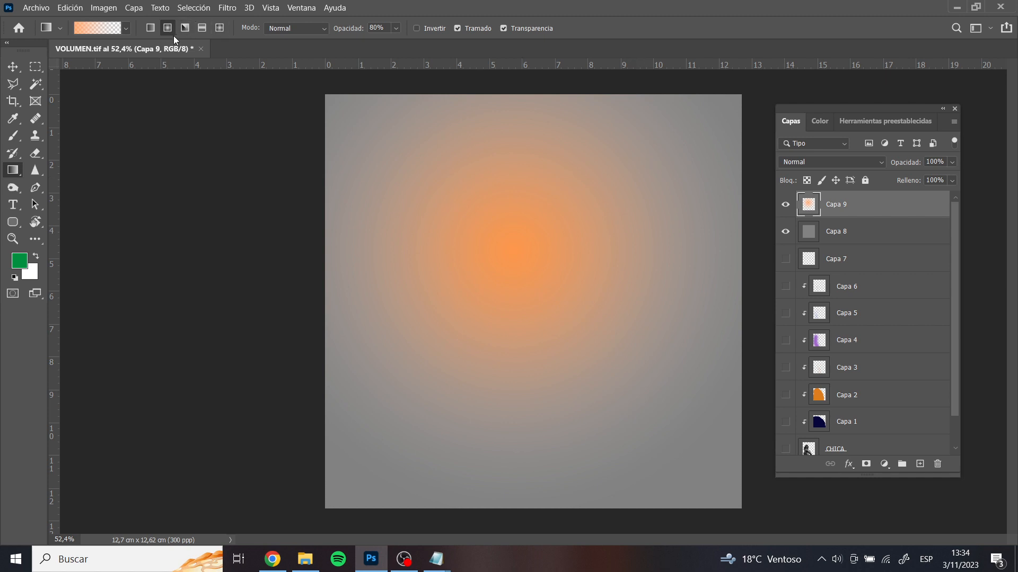
{"action": "key", "text": "ctrl+z"}
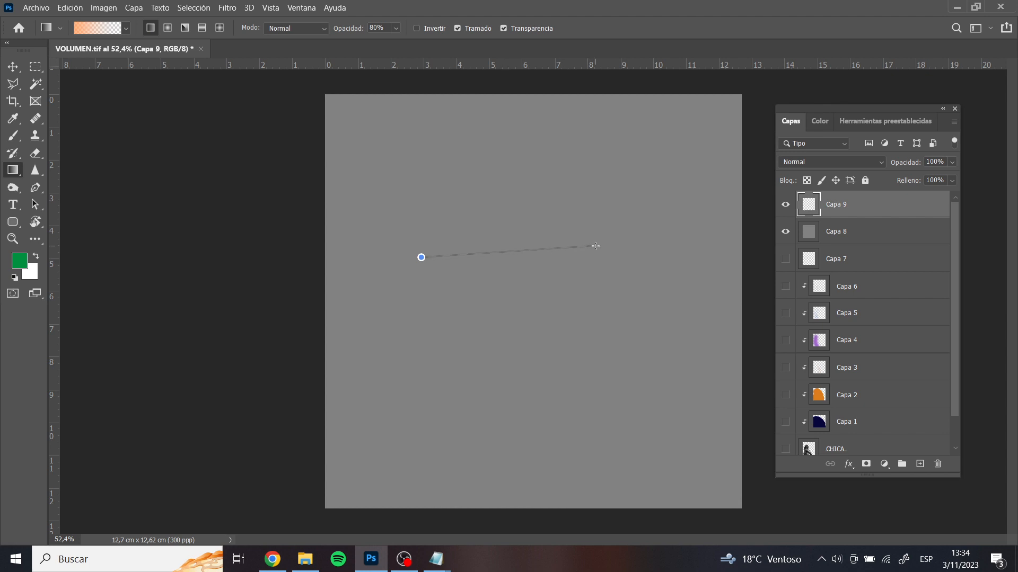
Try linear orange-to-transparent gradients across and down the canvas at different lengths, undoing each one
{"action": "left_click_drag", "start_coordinate": [633, 260], "coordinate": [643, 262]}
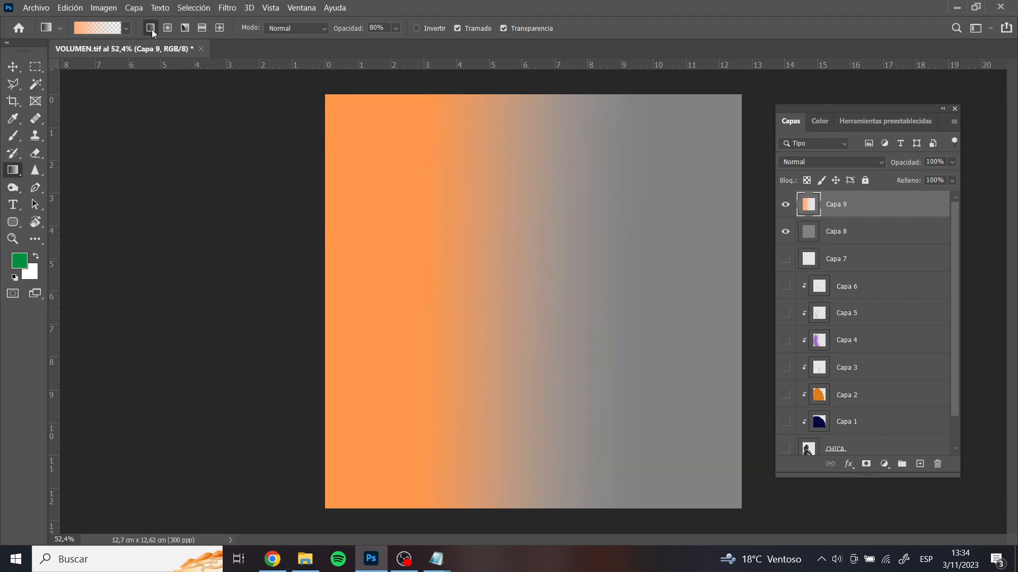
{"action": "key", "text": "ctrl+z"}
{"action": "left_click_drag", "start_coordinate": [539, 87], "coordinate": [542, 294]}
{"action": "key", "text": "ctrl+z"}
{"action": "left_click_drag", "start_coordinate": [264, 308], "coordinate": [715, 325]}
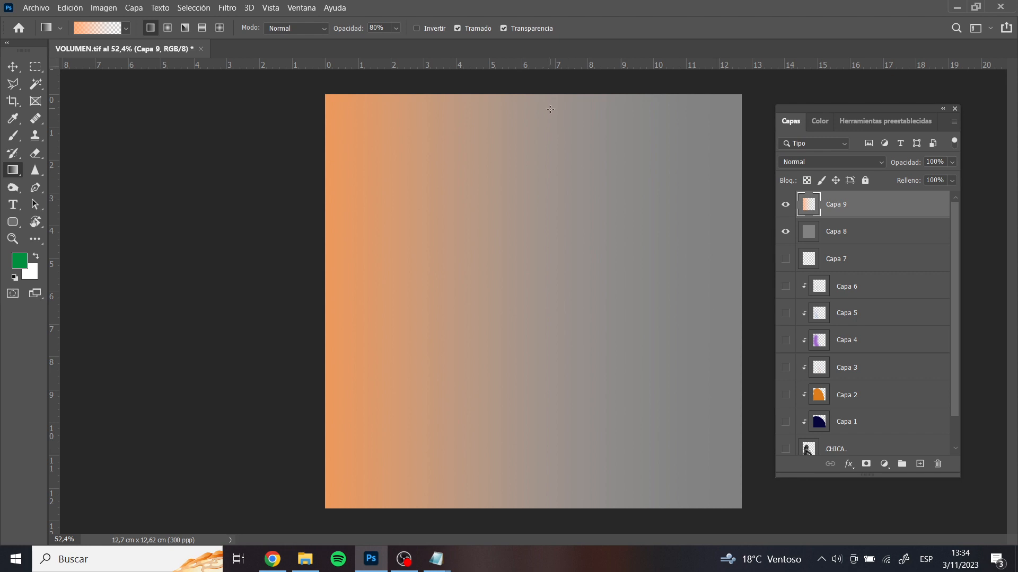
{"action": "key", "text": "ctrl+z"}
{"action": "left_click_drag", "start_coordinate": [544, 114], "coordinate": [559, 412]}
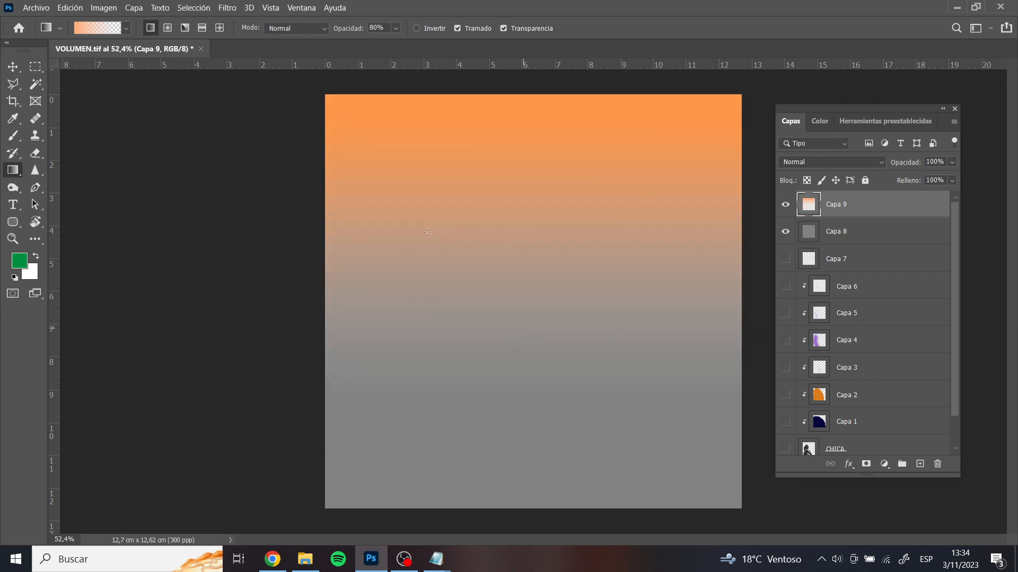
{"action": "key", "text": "ctrl+z"}
Switch back to the radial gradient, try a wide one across the upper canvas and undo it
{"action": "left_click", "coordinate": [167, 29]}
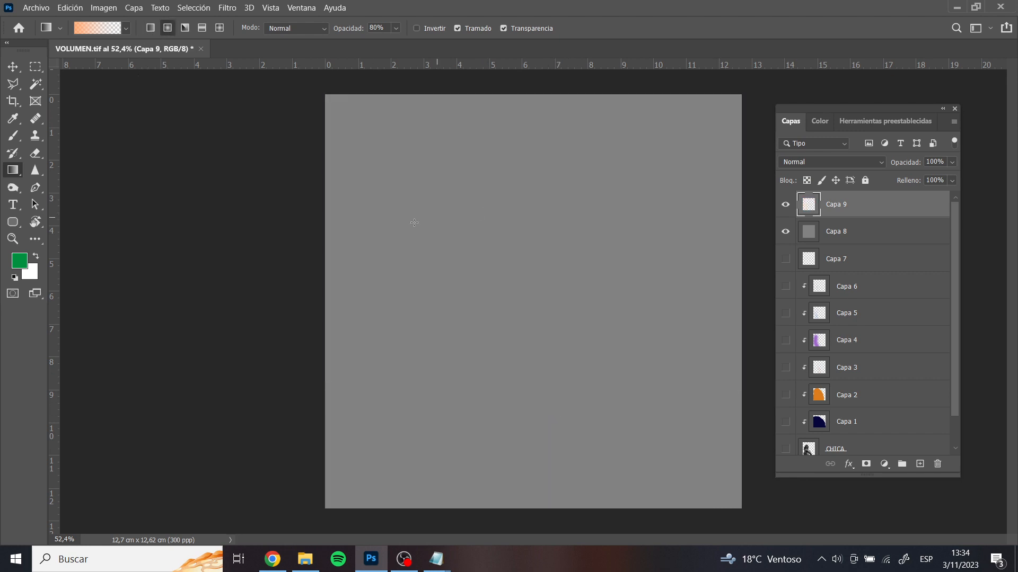
{"action": "left_click_drag", "start_coordinate": [411, 221], "coordinate": [687, 240]}
{"action": "key", "text": "ctrl+z"}
Switch to the linear gradient, move its end colour stop to 96% and recolour that stop saturated blue
{"action": "left_click", "coordinate": [150, 28]}
{"action": "left_click", "coordinate": [87, 29]}
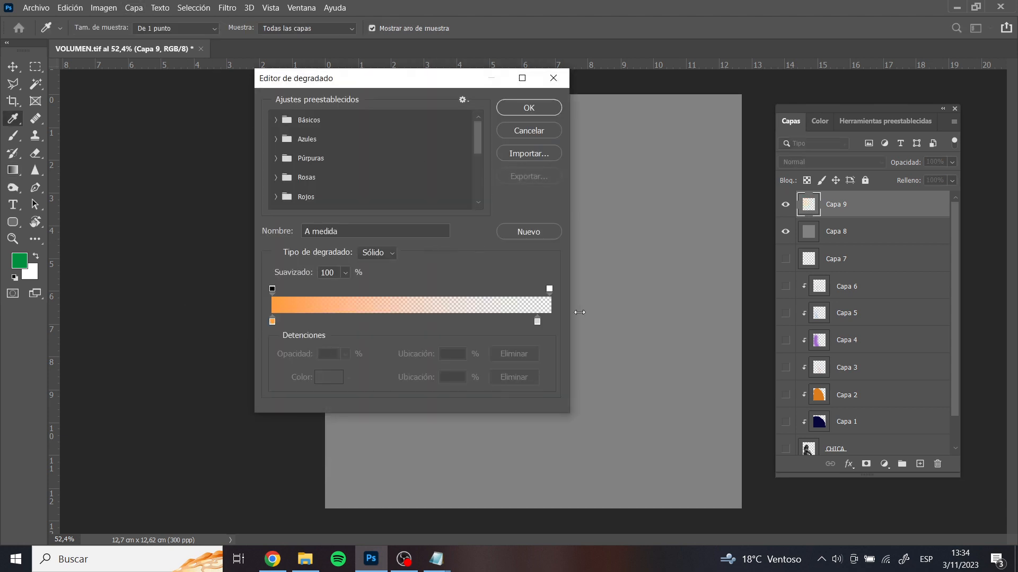
{"action": "left_click", "coordinate": [537, 321]}
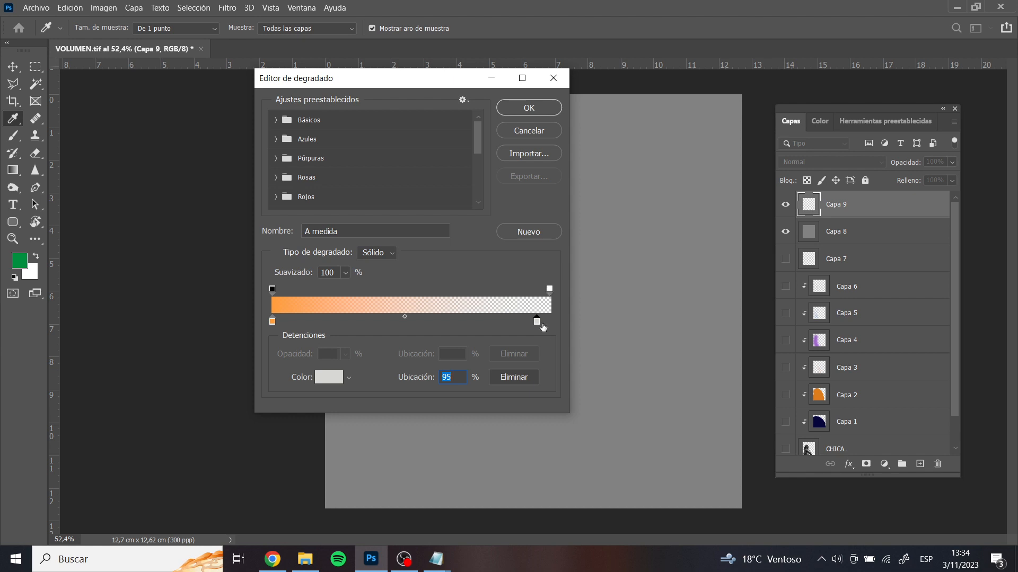
{"action": "left_click_drag", "start_coordinate": [537, 321], "coordinate": [540, 322]}
{"action": "left_click", "coordinate": [317, 376]}
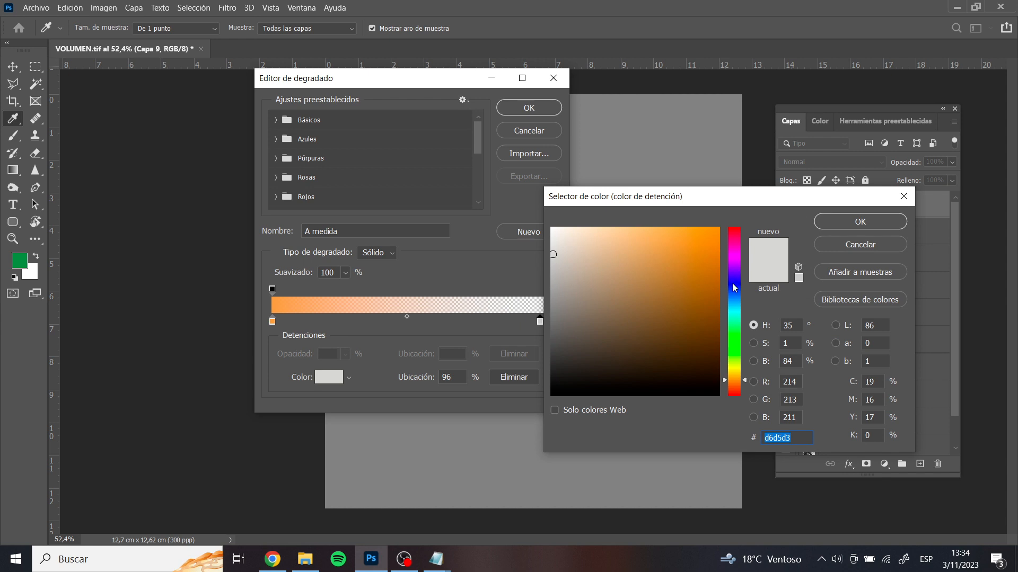
{"action": "left_click", "coordinate": [732, 283]}
{"action": "left_click", "coordinate": [706, 257]}
{"action": "left_click", "coordinate": [877, 222]}
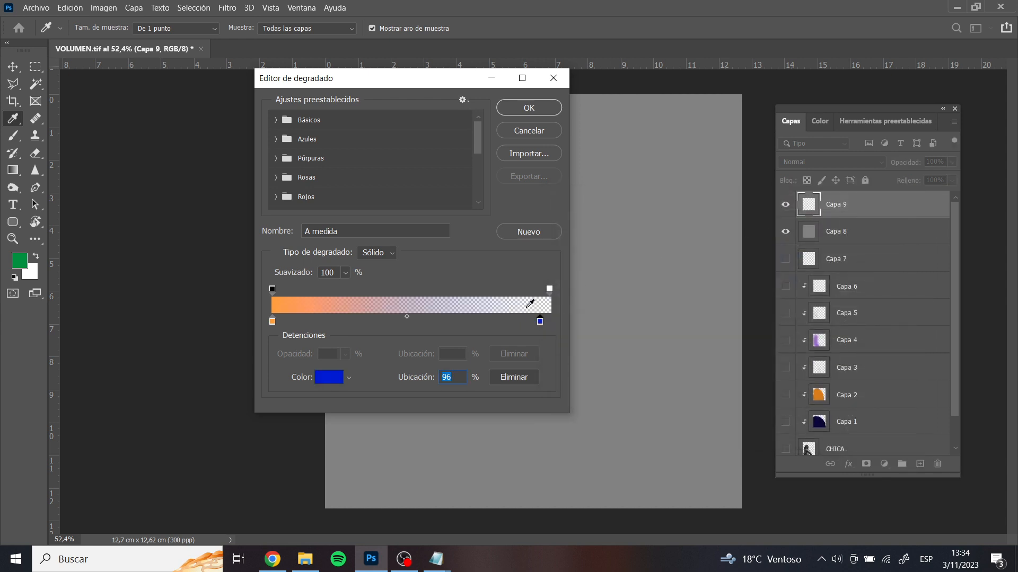
Set the gradient's end opacity stop to 100% and accept the edited orange-to-blue gradient
{"action": "left_click", "coordinate": [549, 290]}
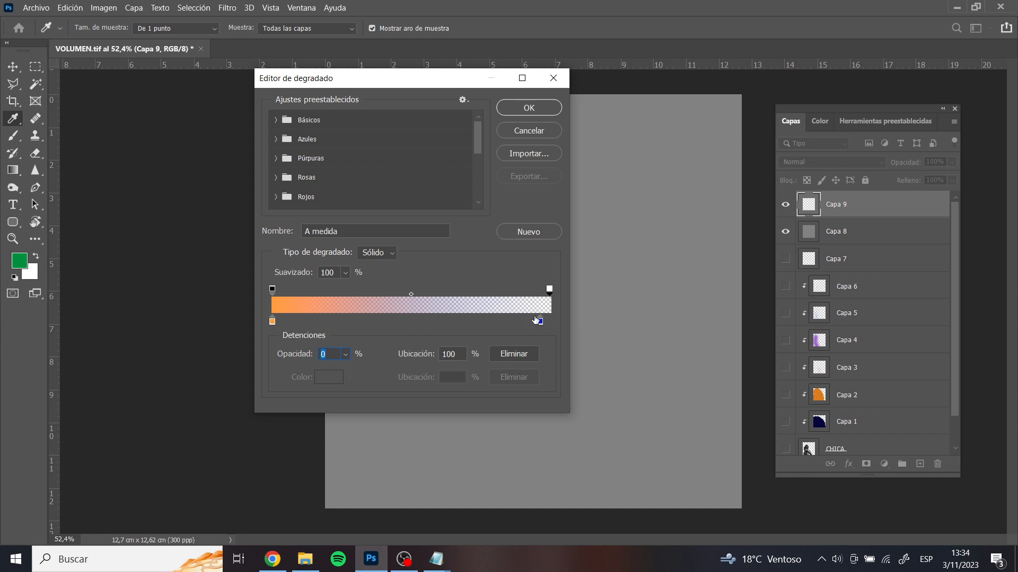
{"action": "left_click", "coordinate": [345, 354]}
{"action": "left_click_drag", "start_coordinate": [353, 372], "coordinate": [418, 376]}
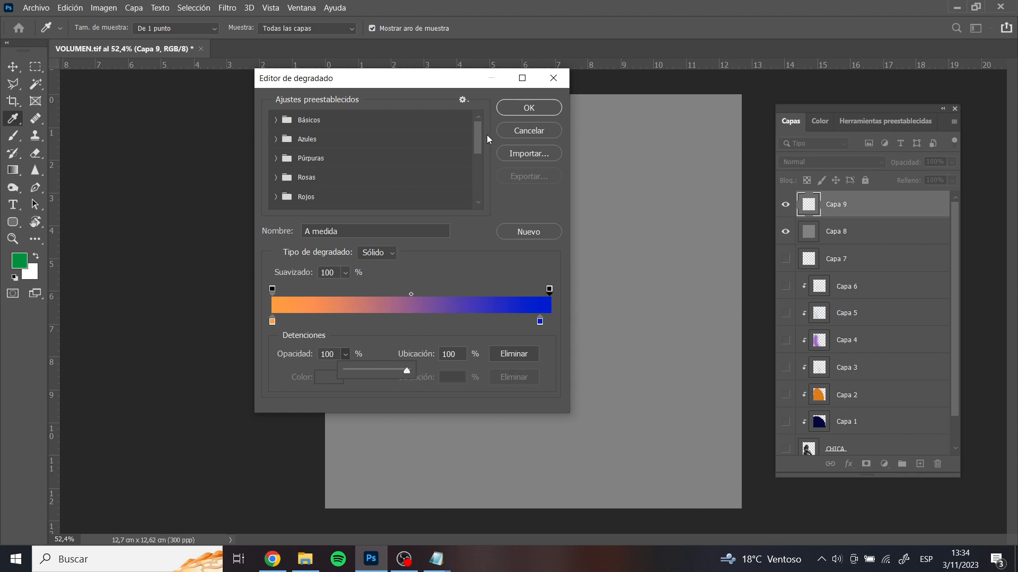
{"action": "left_click", "coordinate": [529, 108]}
Try the linear orange-to-blue gradient horizontally across the middle of the canvas and undo it
{"action": "left_click_drag", "start_coordinate": [445, 224], "coordinate": [603, 227]}
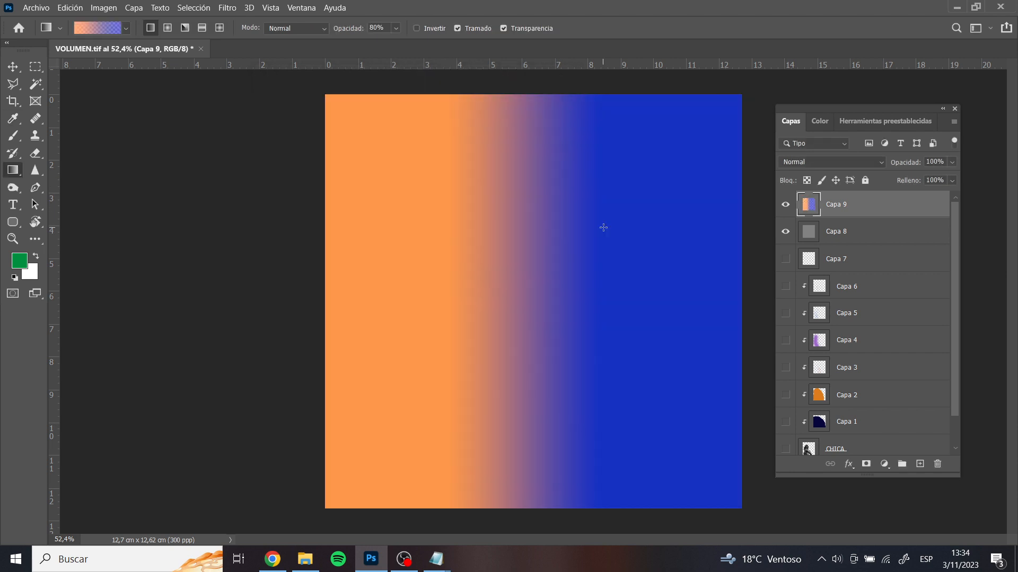
{"action": "key", "text": "ctrl+z"}
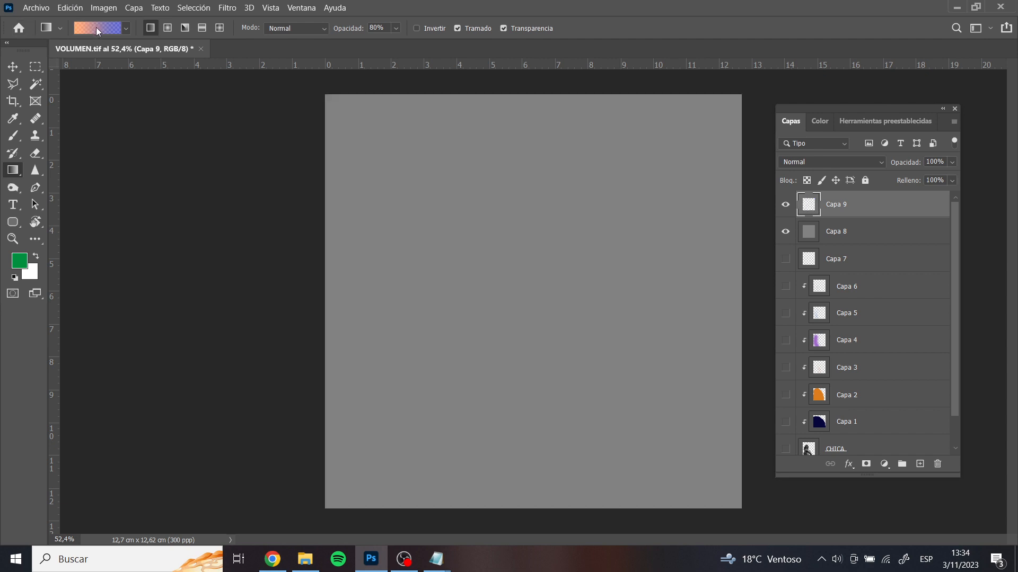
Lower the gradient's end opacity stop to 53% and accept the edited gradient
{"action": "left_click", "coordinate": [98, 24]}
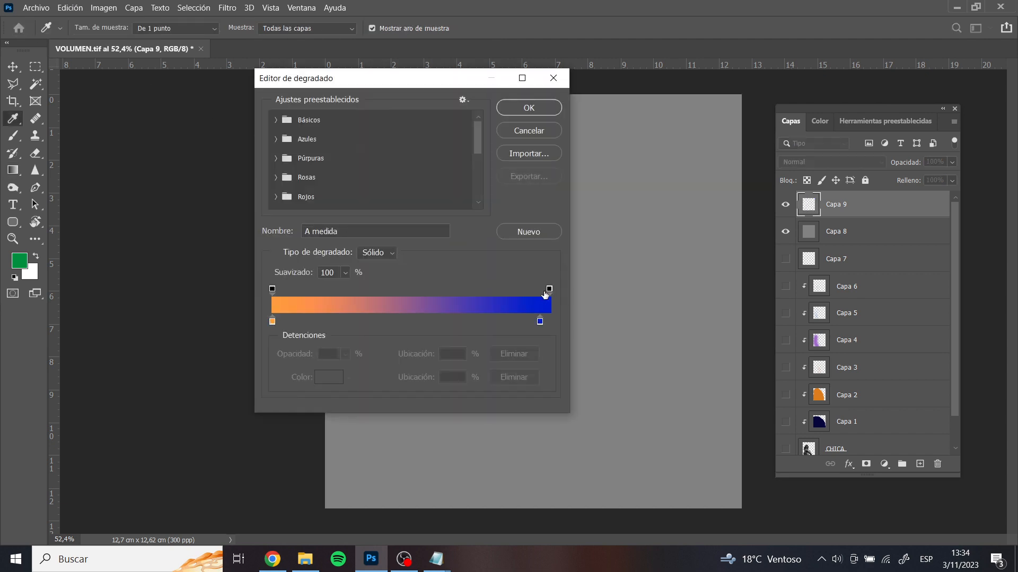
{"action": "left_click", "coordinate": [548, 291]}
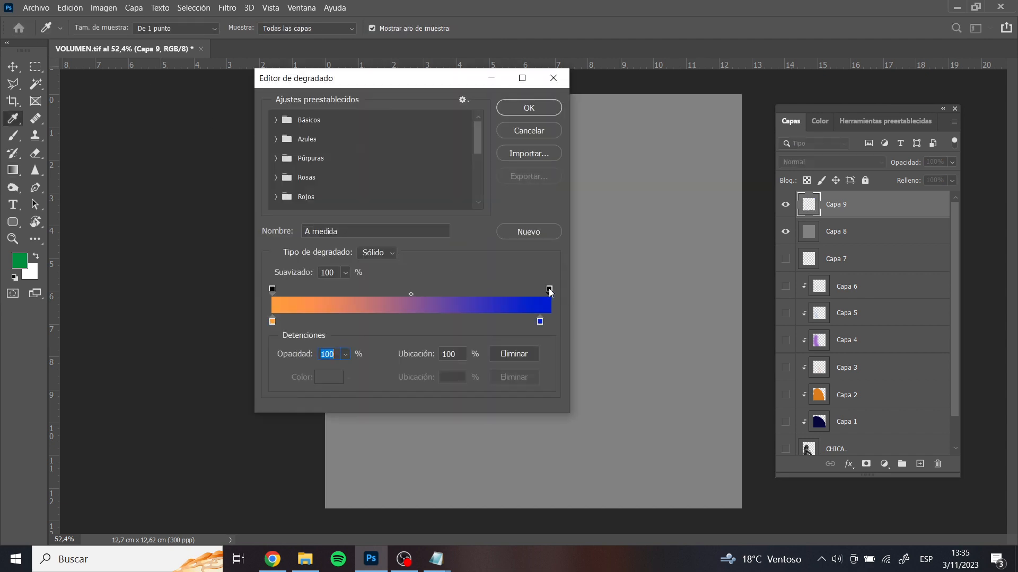
{"action": "left_click", "coordinate": [345, 354]}
{"action": "left_click_drag", "start_coordinate": [352, 371], "coordinate": [341, 364]}
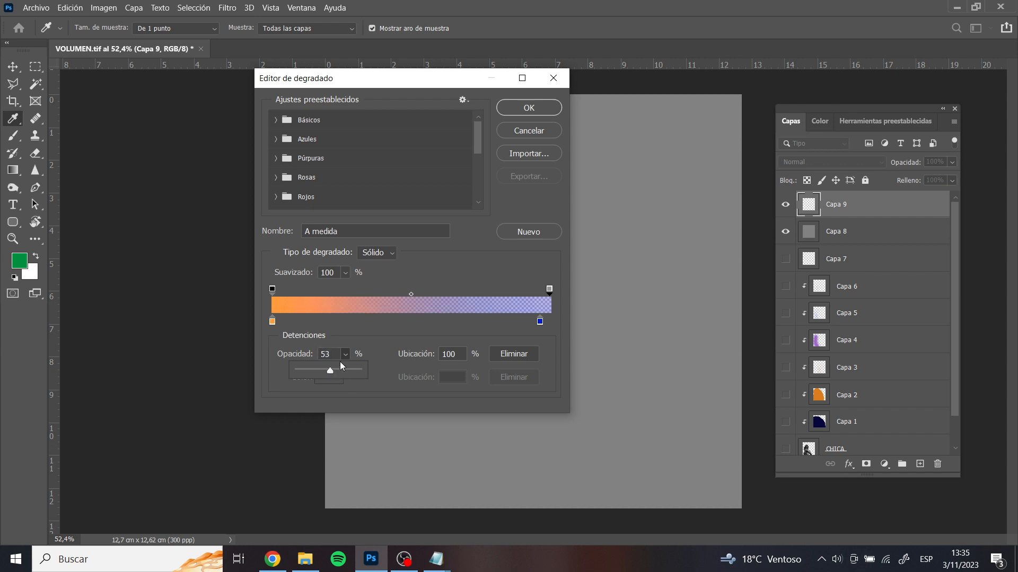
{"action": "left_click", "coordinate": [528, 107]}
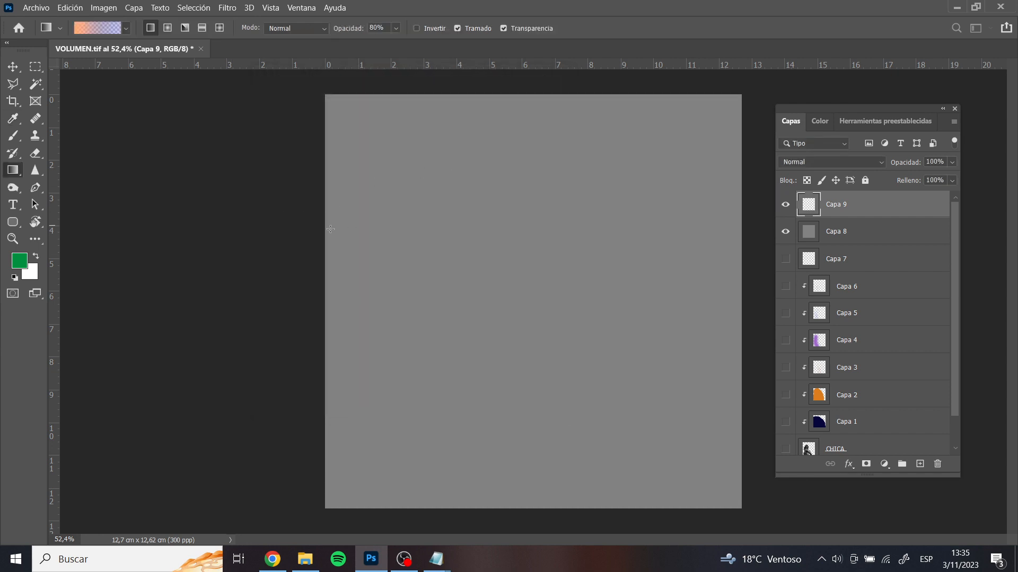
Try the semi-transparent linear gradient across the canvas three times, including from beyond its left edge and as a very short one, undoing each
{"action": "left_click_drag", "start_coordinate": [330, 229], "coordinate": [605, 291]}
{"action": "key", "text": "ctrl+z"}
{"action": "left_click_drag", "start_coordinate": [251, 243], "coordinate": [533, 288]}
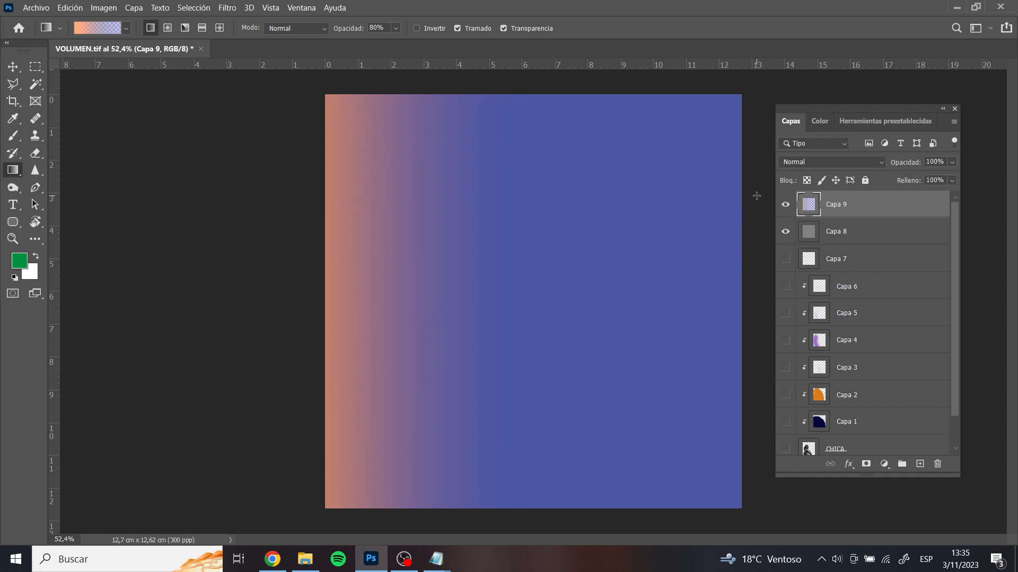
{"action": "key", "text": "ctrl+z"}
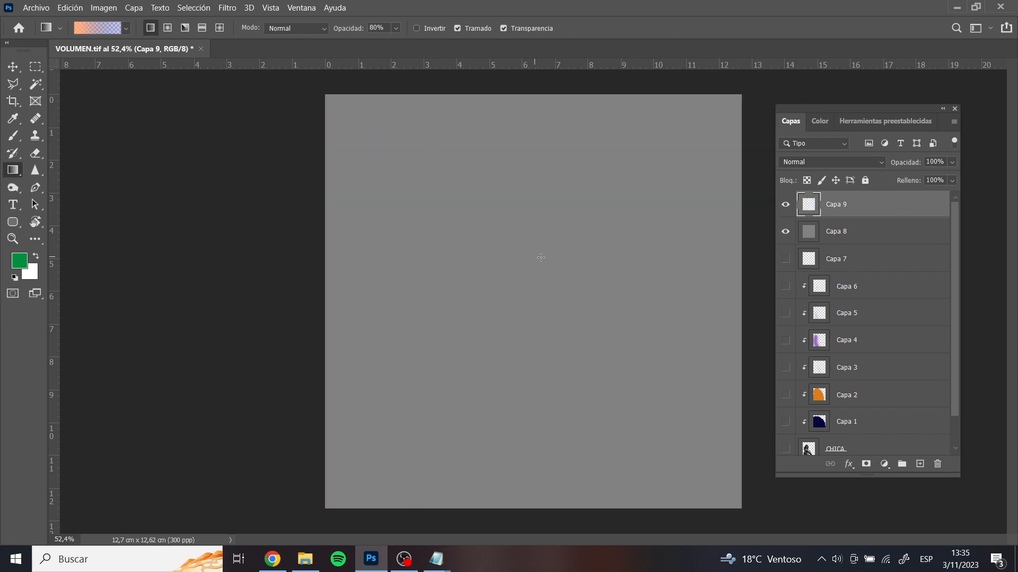
{"action": "left_click_drag", "start_coordinate": [505, 317], "coordinate": [510, 327]}
{"action": "key", "text": "ctrl+z"}
Try the angle gradient diagonally from beyond the canvas's left edge and undo it
{"action": "left_click", "coordinate": [185, 28]}
{"action": "left_click_drag", "start_coordinate": [268, 204], "coordinate": [602, 309]}
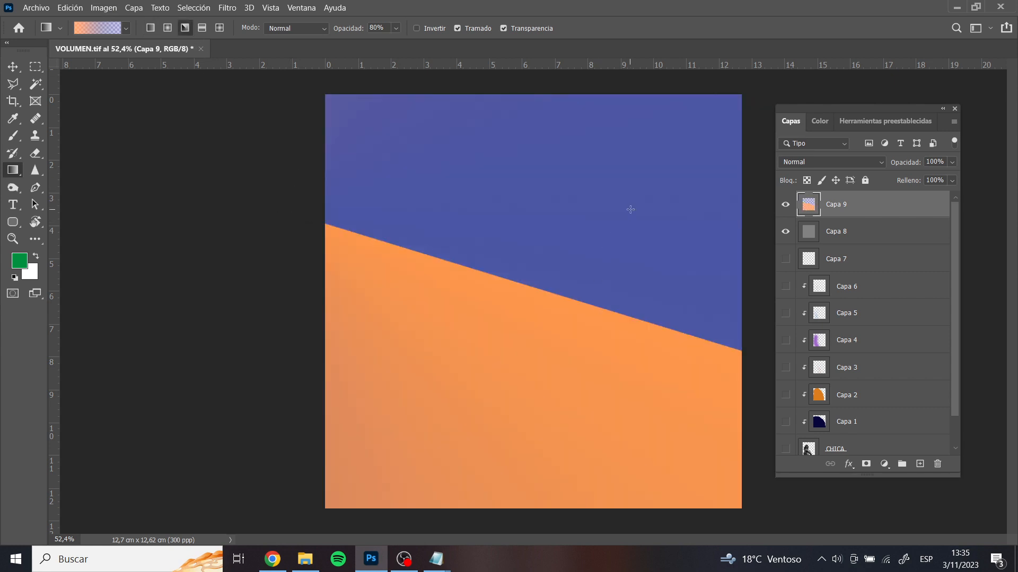
{"action": "key", "text": "ctrl+z"}
Try the reflected gradient diagonally from the upper middle toward the lower right of the canvas and undo it
{"action": "left_click", "coordinate": [202, 27]}
{"action": "left_click_drag", "start_coordinate": [441, 192], "coordinate": [621, 397]}
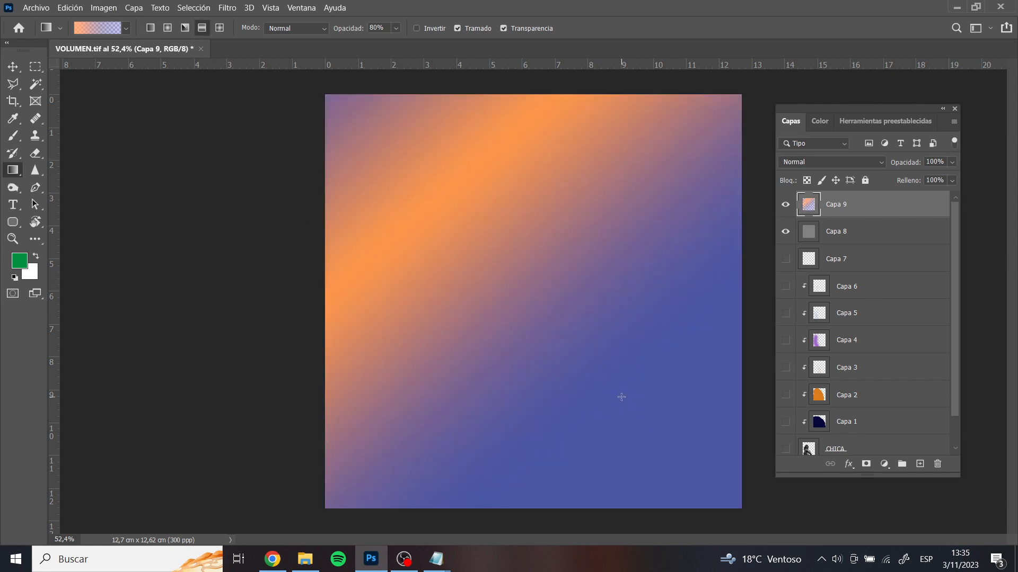
{"action": "key", "text": "ctrl+z"}
Try the diamond gradient outward from the upper middle of the canvas, undo it and return to the linear gradient
{"action": "left_click", "coordinate": [217, 28]}
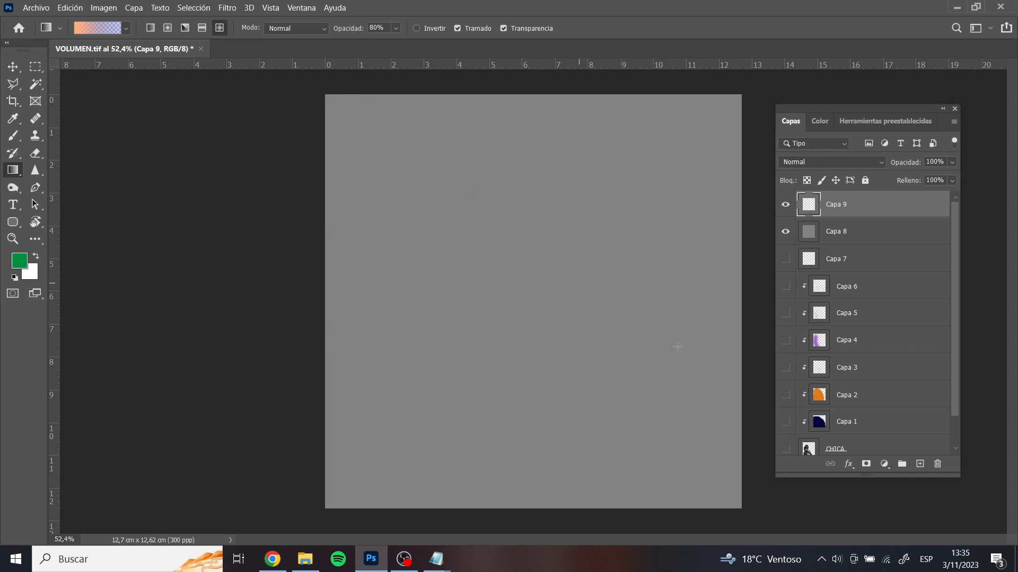
{"action": "left_click_drag", "start_coordinate": [471, 191], "coordinate": [680, 360]}
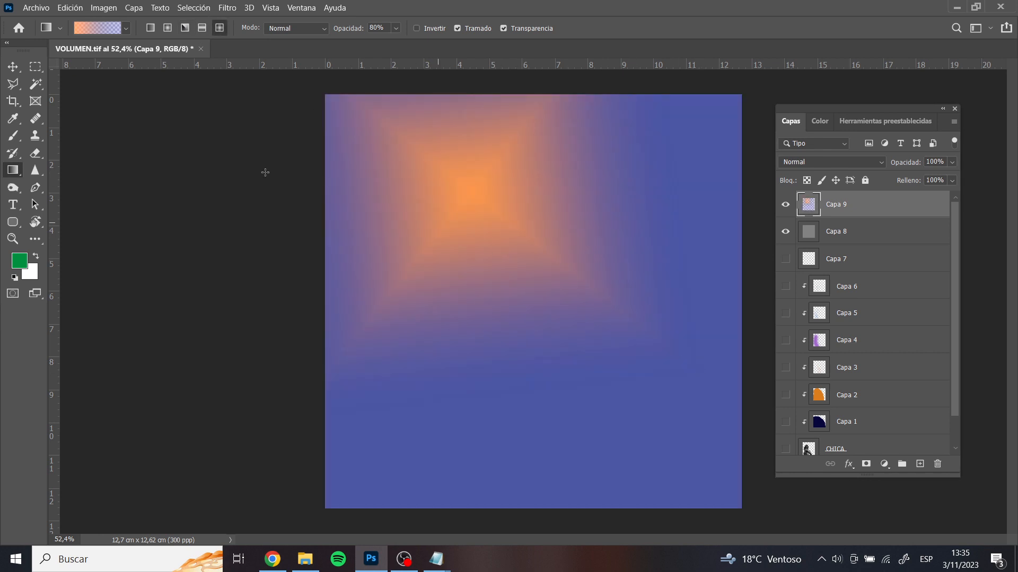
{"action": "key", "text": "ctrl+z"}
{"action": "left_click", "coordinate": [150, 27]}
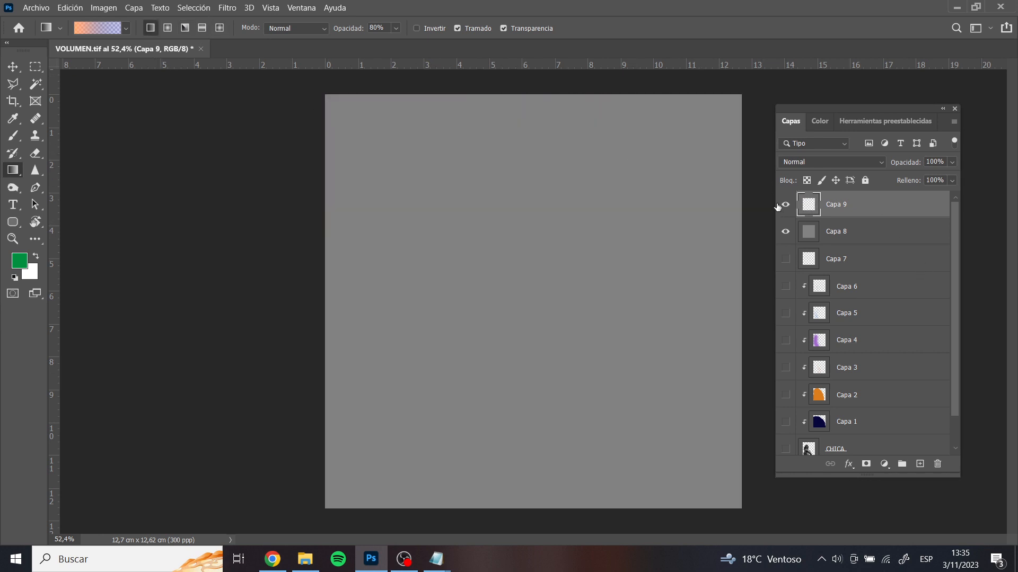
Open the gradient for editing and add four intermediate opacity stops along it, the first one at 78%
{"action": "left_click", "coordinate": [106, 32]}
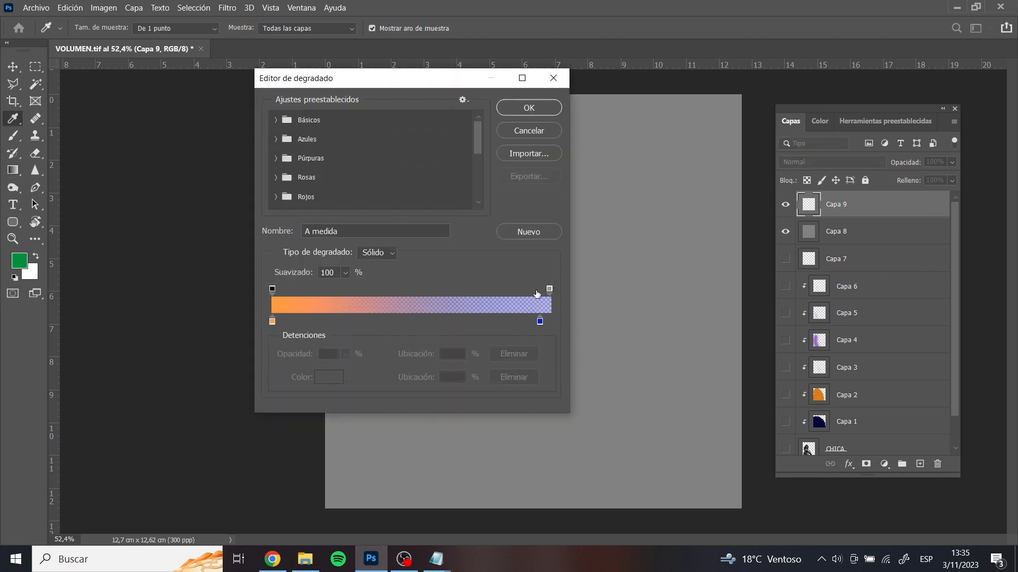
{"action": "left_click", "coordinate": [490, 293]}
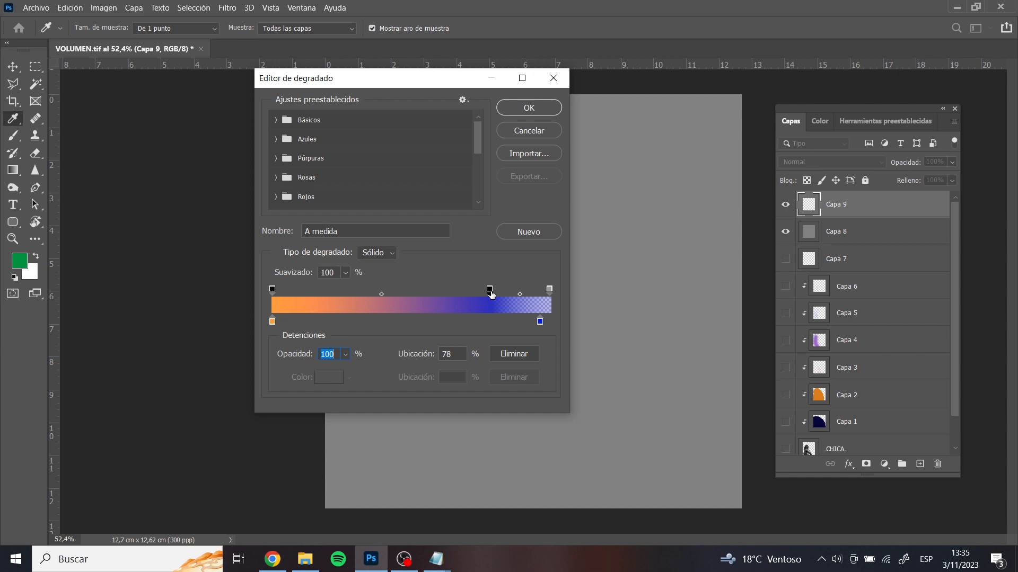
{"action": "left_click", "coordinate": [443, 294]}
{"action": "left_click", "coordinate": [396, 294]}
{"action": "left_click", "coordinate": [358, 294]}
Add green colour stops at 30% and 48%, and recolour the 48% stop bright green 31ca23
{"action": "left_click", "coordinate": [357, 318]}
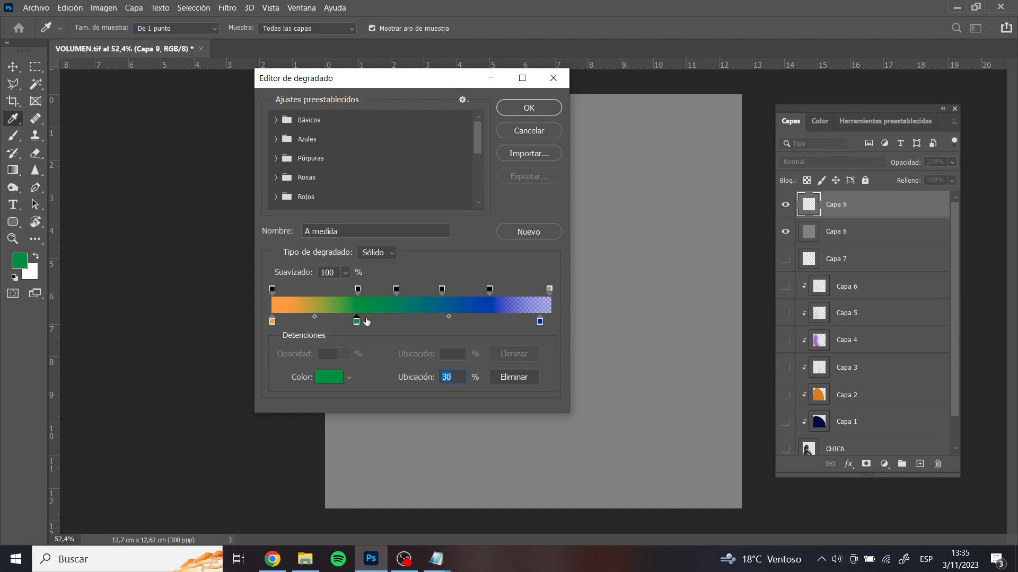
{"action": "left_click", "coordinate": [405, 319]}
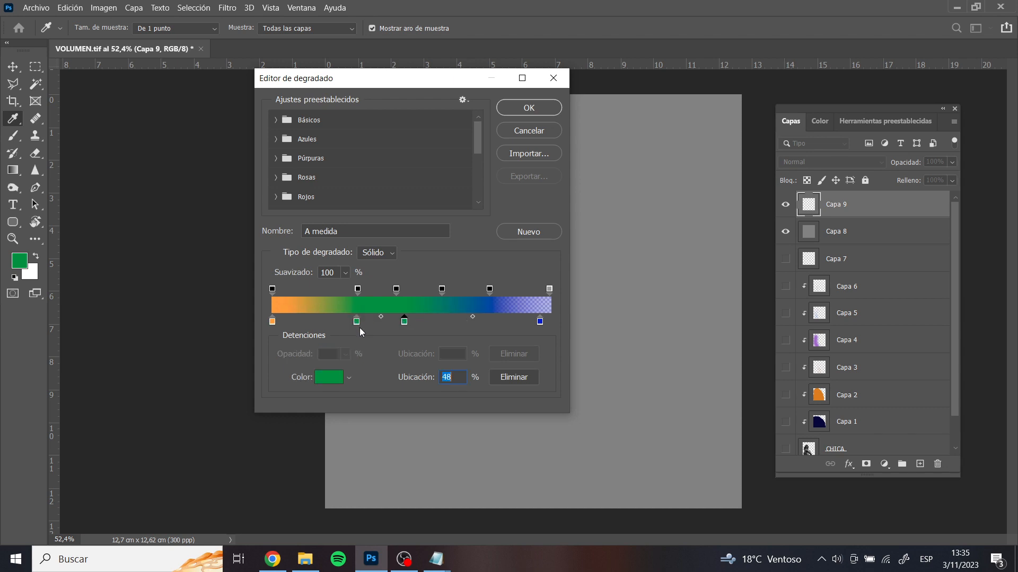
{"action": "left_click", "coordinate": [330, 379]}
{"action": "left_click", "coordinate": [690, 262]}
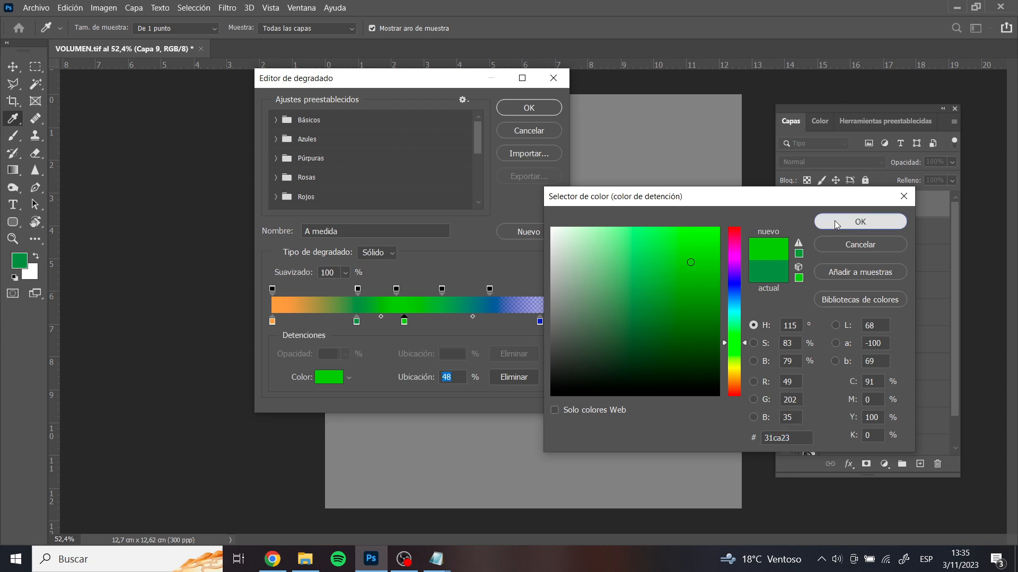
{"action": "left_click", "coordinate": [860, 221]}
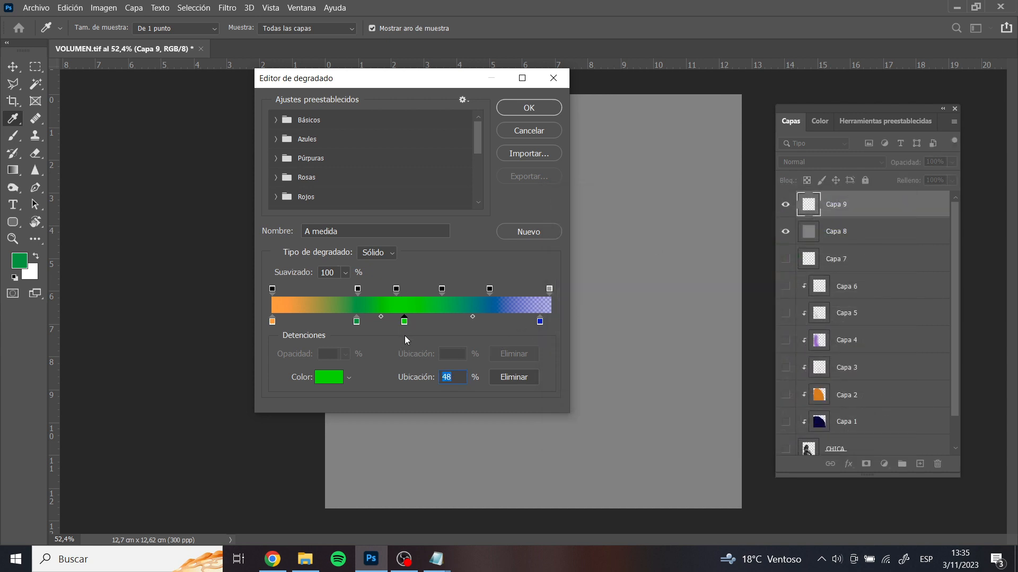
Set the opacity stop at the 45% location to 75% opacity
{"action": "left_click", "coordinate": [397, 288]}
{"action": "left_click", "coordinate": [345, 354]}
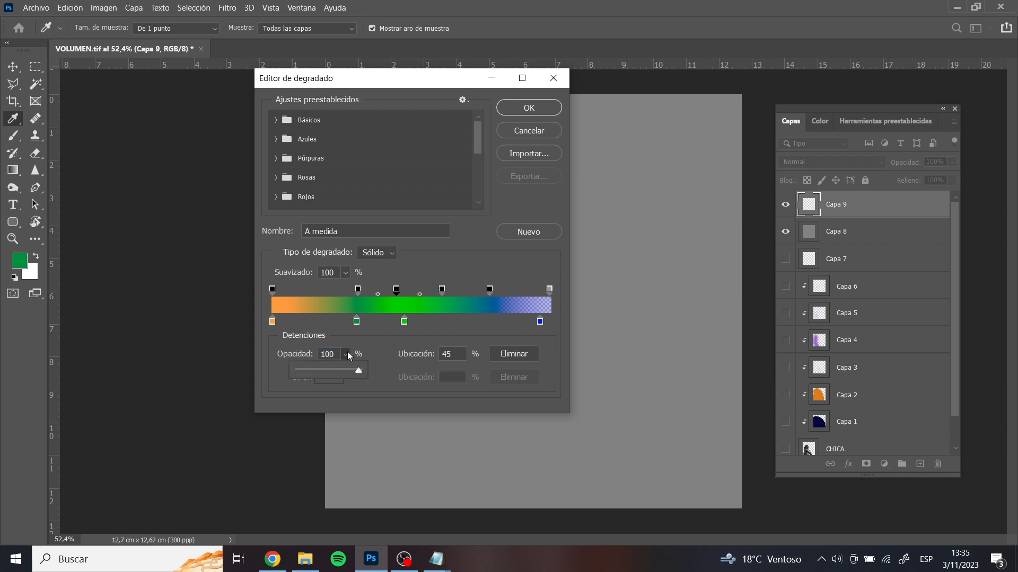
{"action": "mouse_move", "coordinate": [350, 372]}
{"action": "left_mouse_down"}
{"action": "mouse_move", "coordinate": [332, 367]}
{"action": "mouse_move", "coordinate": [343, 370]}
{"action": "left_mouse_up"}
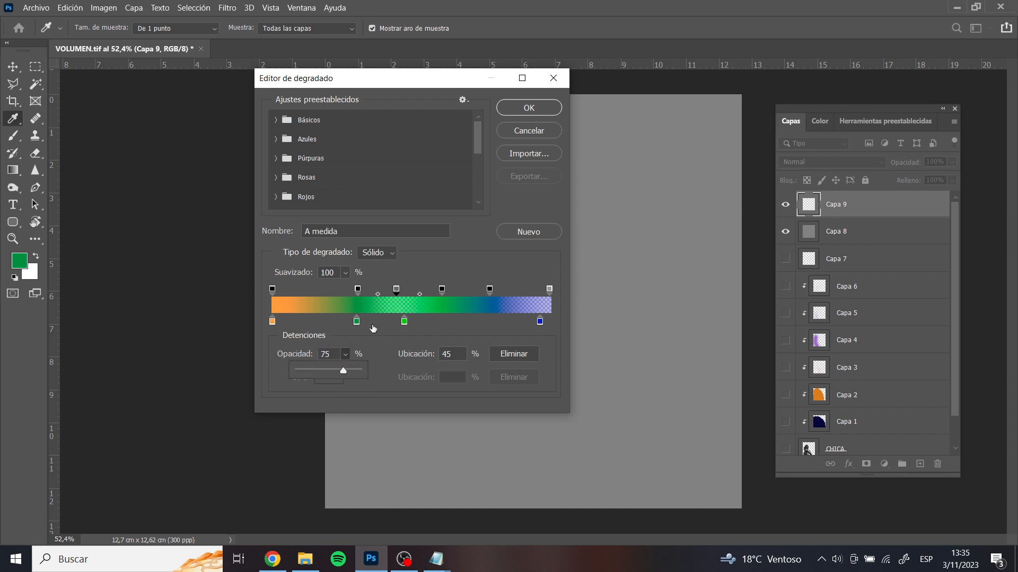
Remove the intermediate colour and opacity stops and the blue end colour stop, keeping the orange stop and both end opacity stops
{"action": "left_click_drag", "start_coordinate": [403, 321], "coordinate": [411, 362]}
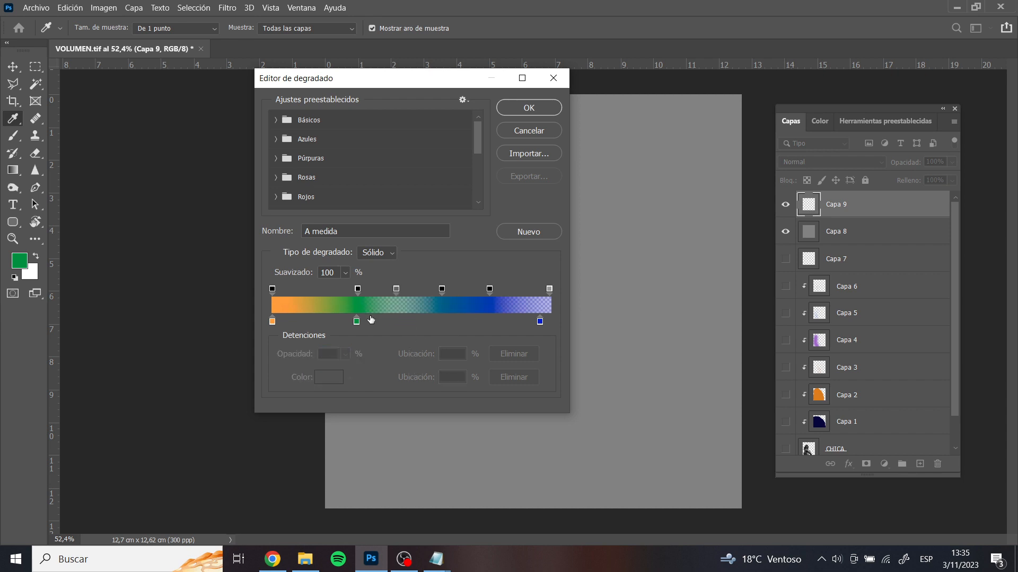
{"action": "left_click_drag", "start_coordinate": [357, 321], "coordinate": [359, 350]}
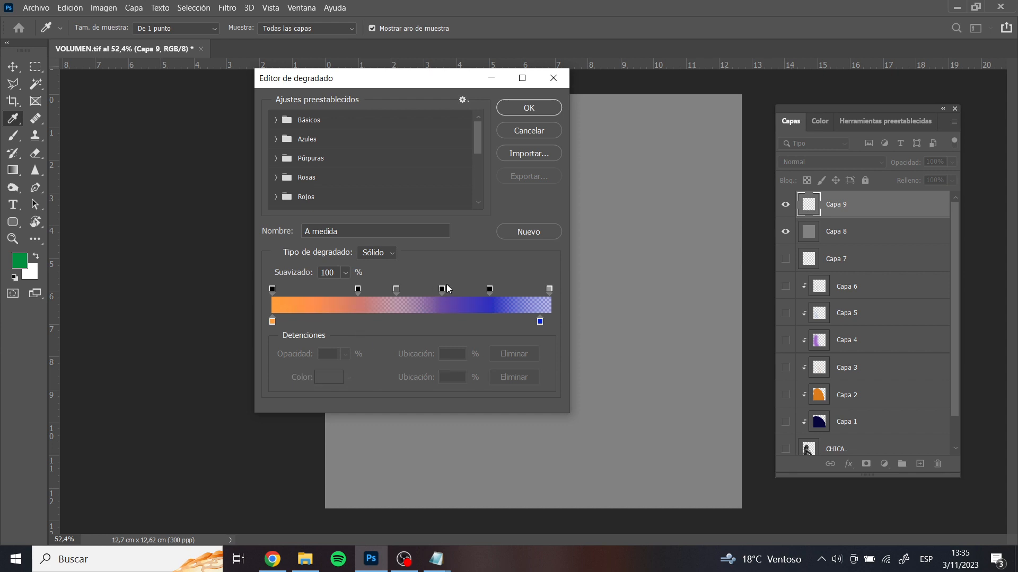
{"action": "left_click_drag", "start_coordinate": [446, 287], "coordinate": [429, 259]}
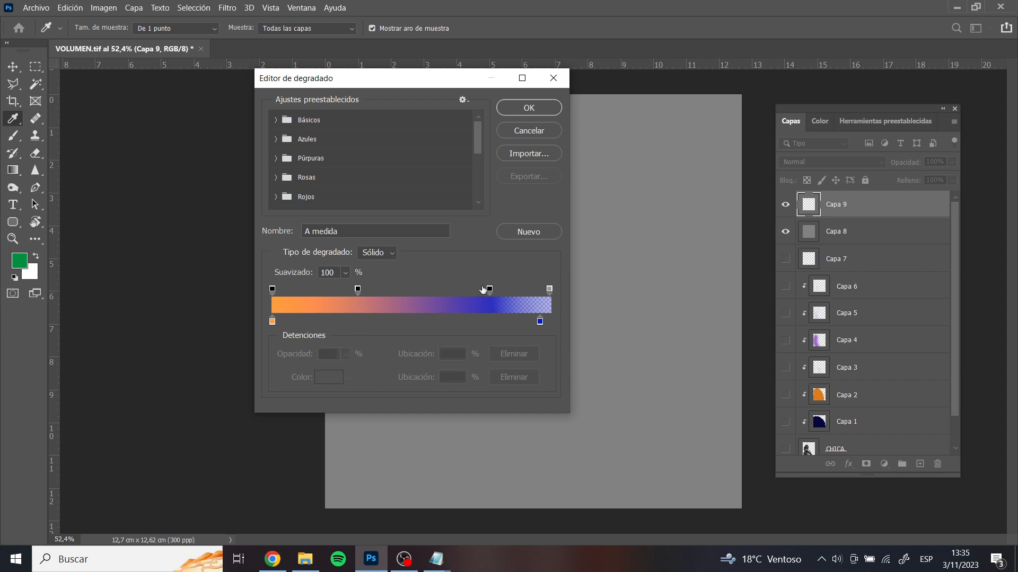
{"action": "left_click_drag", "start_coordinate": [483, 289], "coordinate": [489, 262]}
{"action": "left_click_drag", "start_coordinate": [540, 321], "coordinate": [555, 362]}
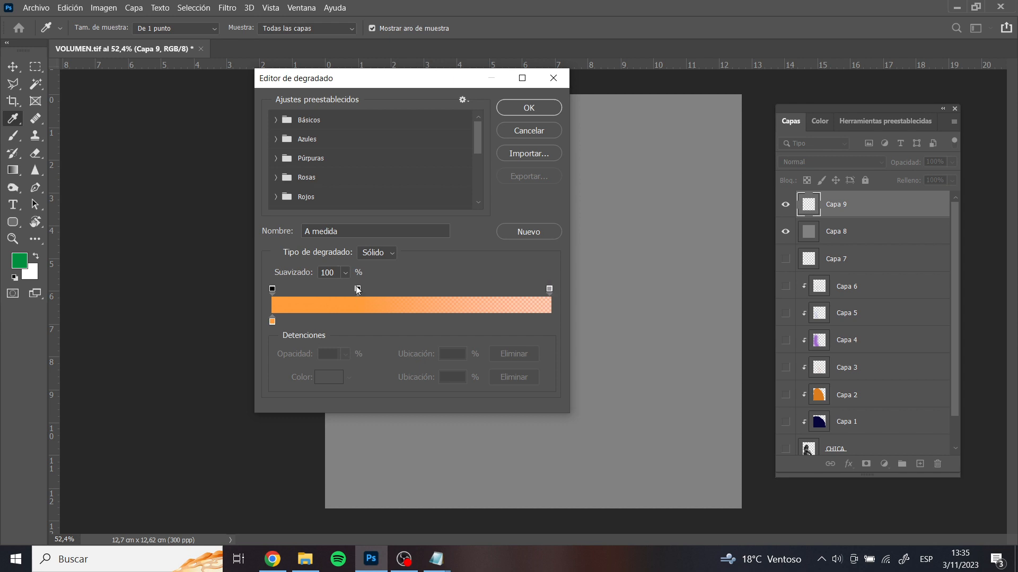
{"action": "left_click_drag", "start_coordinate": [358, 289], "coordinate": [401, 293]}
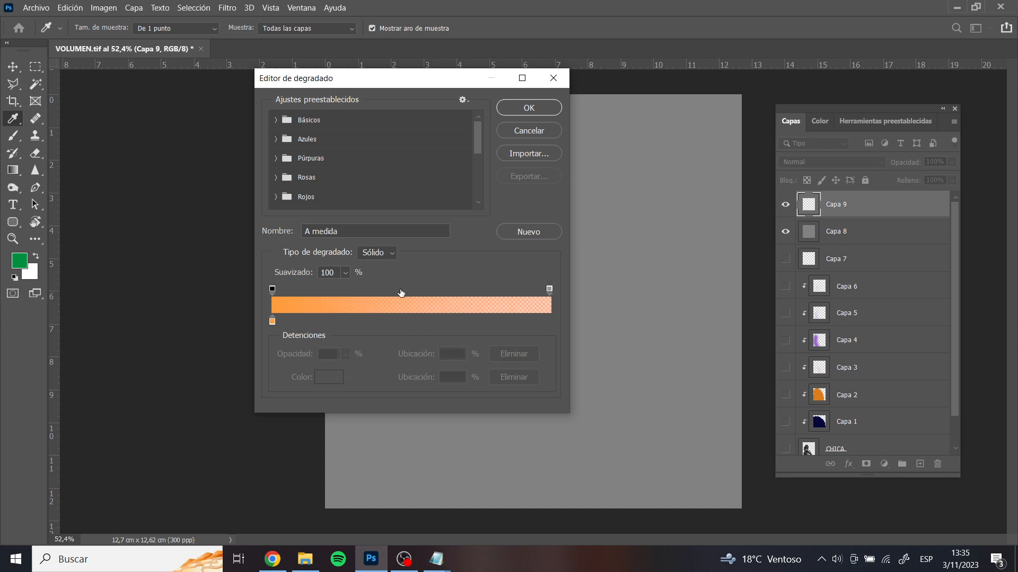
Add an end colour stop at 99% and recolour it white, ffffff
{"action": "left_click", "coordinate": [549, 321]}
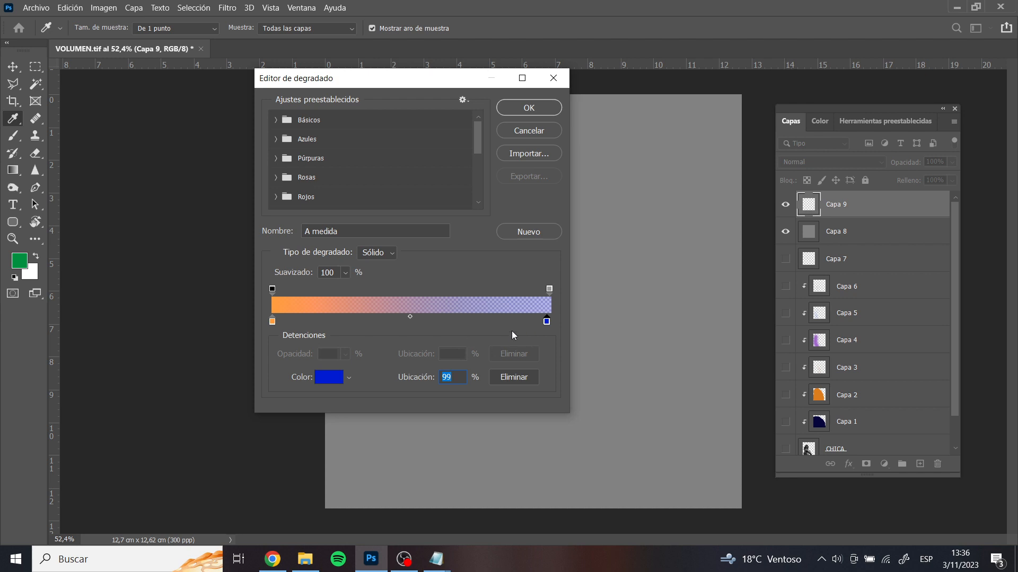
{"action": "left_click", "coordinate": [337, 381]}
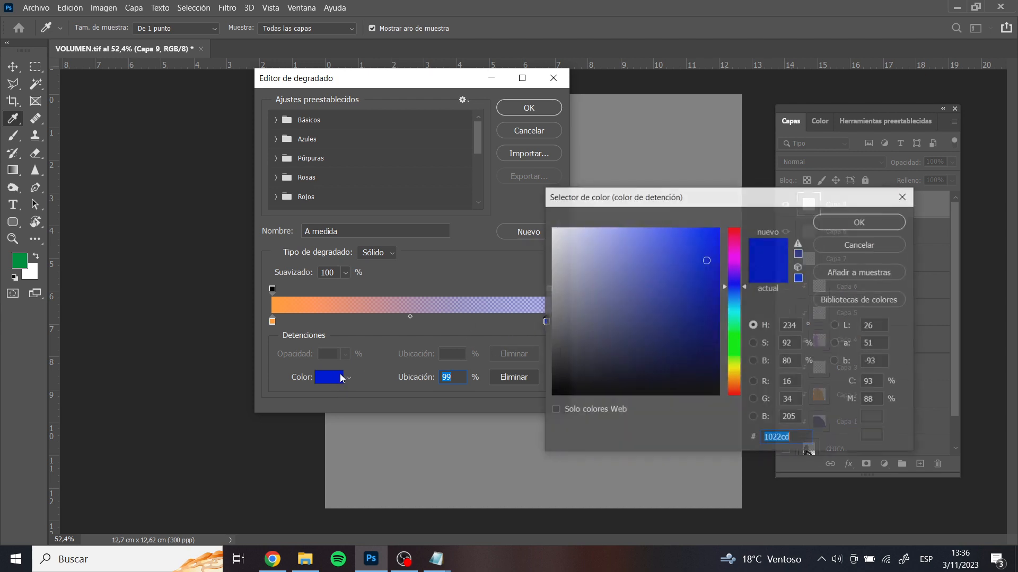
{"action": "type", "text": "ffffff"}
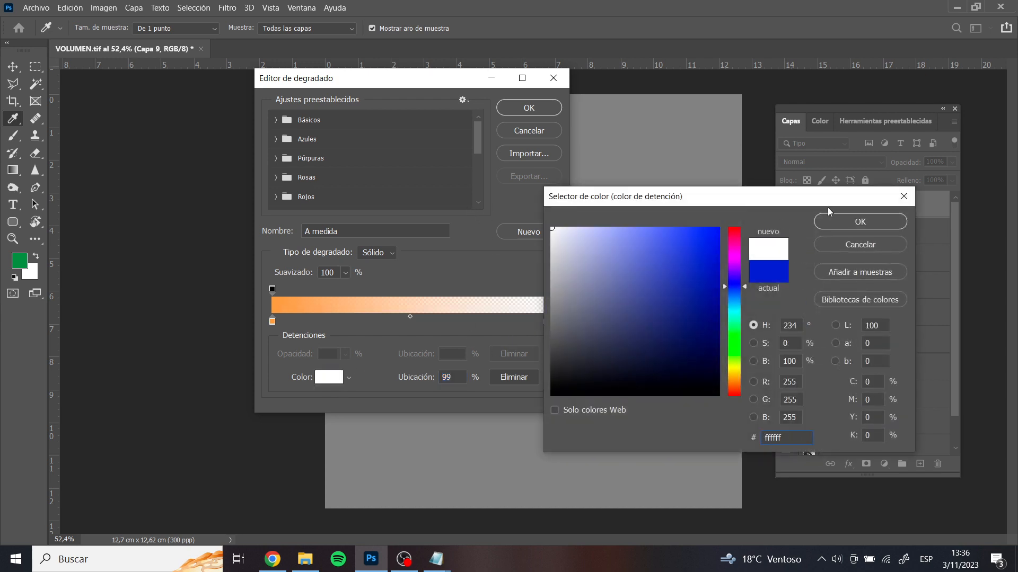
{"action": "left_click", "coordinate": [846, 227]}
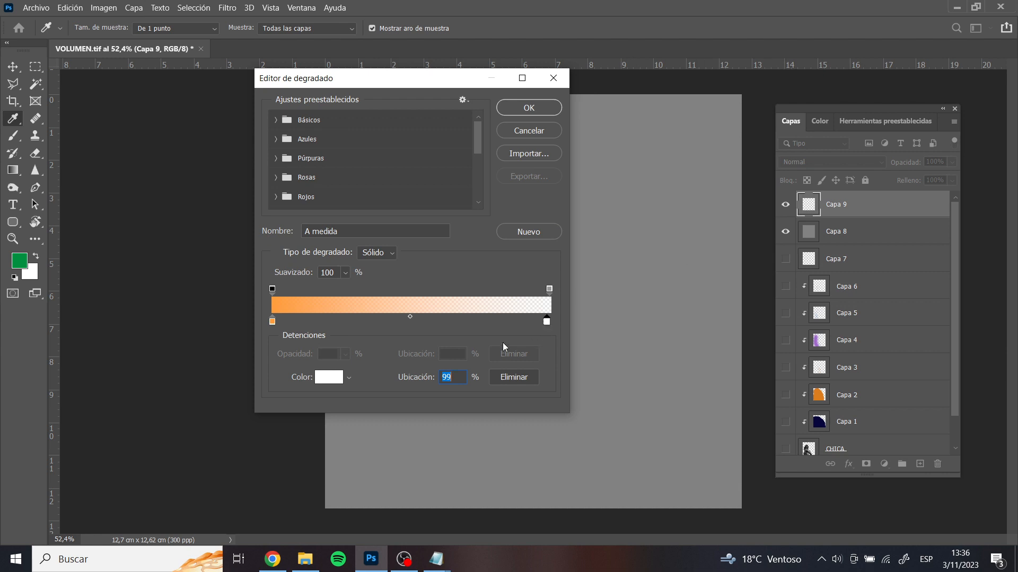
Set the gradient's end opacity stop to 0%, shift the opacity midpoint along the bar and accept the orange-to-transparent gradient
{"action": "left_click", "coordinate": [550, 289]}
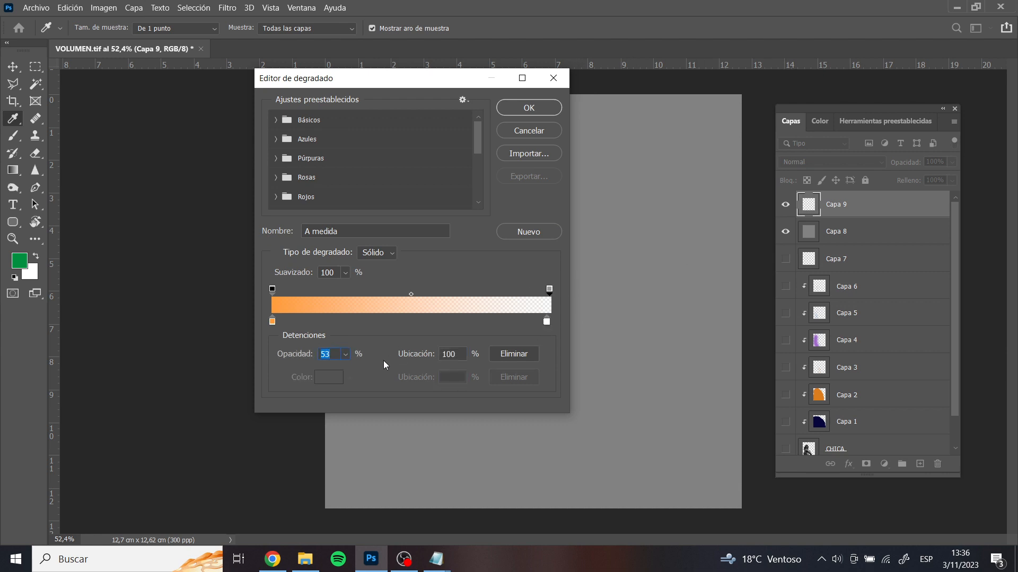
{"action": "left_click_drag", "start_coordinate": [357, 370], "coordinate": [259, 378]}
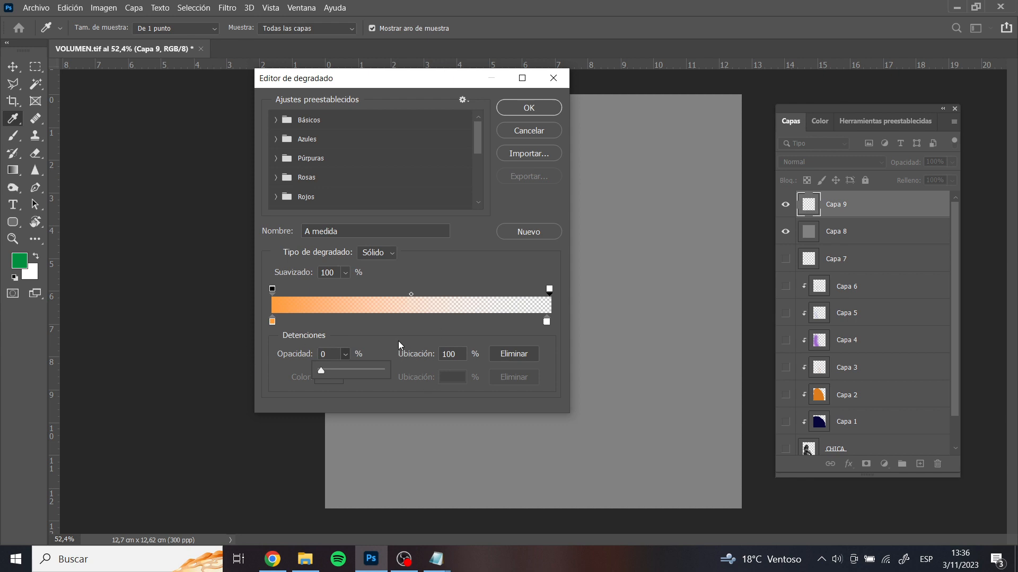
{"action": "left_click", "coordinate": [411, 295]}
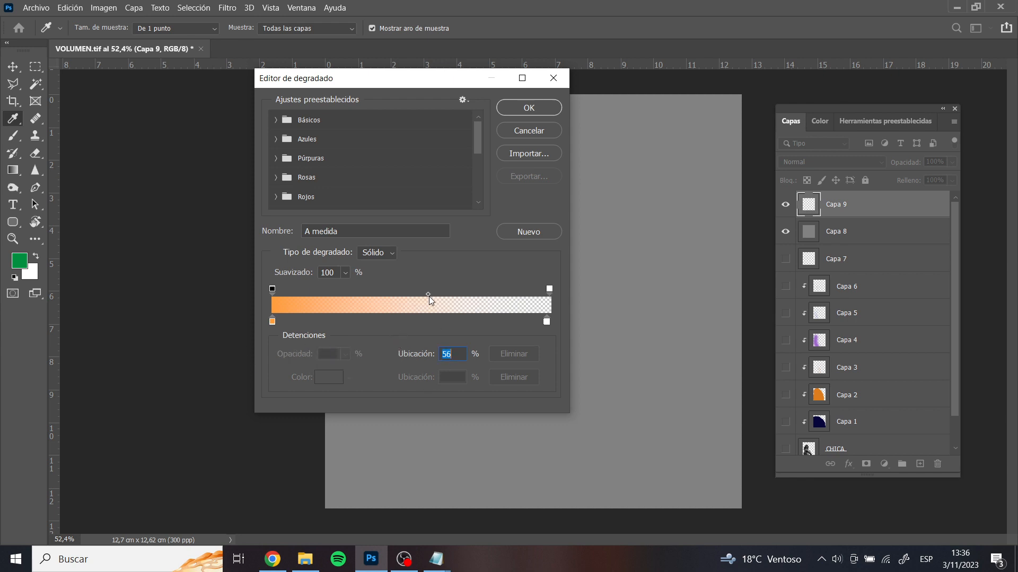
{"action": "left_click_drag", "start_coordinate": [462, 299], "coordinate": [351, 294]}
{"action": "left_click_drag", "start_coordinate": [498, 301], "coordinate": [553, 300]}
{"action": "left_click", "coordinate": [522, 106]}
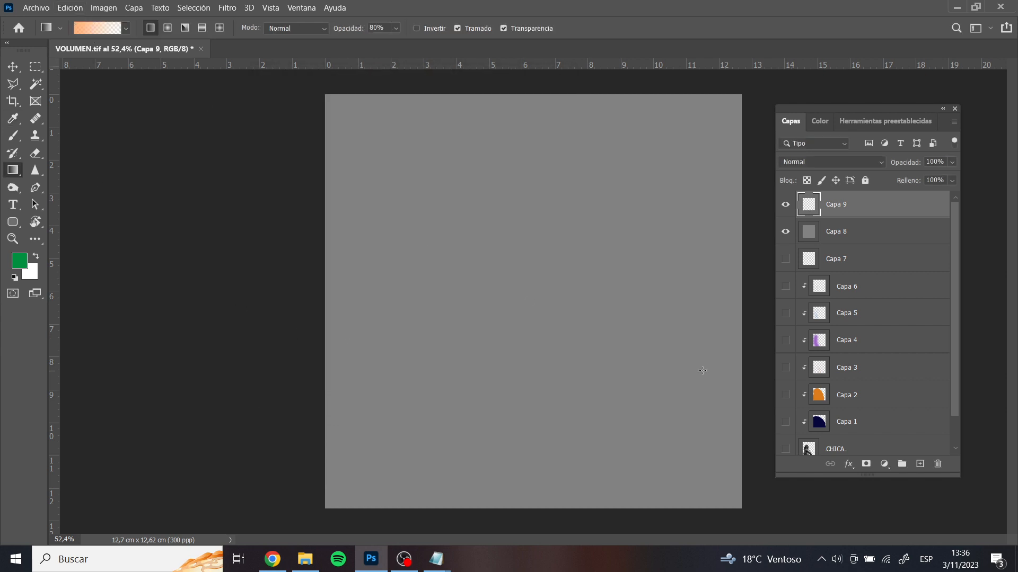
Show the CHICA and FONDO layers, hide the grey Capa 8 layer and select the CHICA layer
{"action": "left_click", "coordinate": [785, 449]}
{"action": "scroll", "coordinate": [787, 449], "scroll_direction": "down", "scroll_amount": 2}
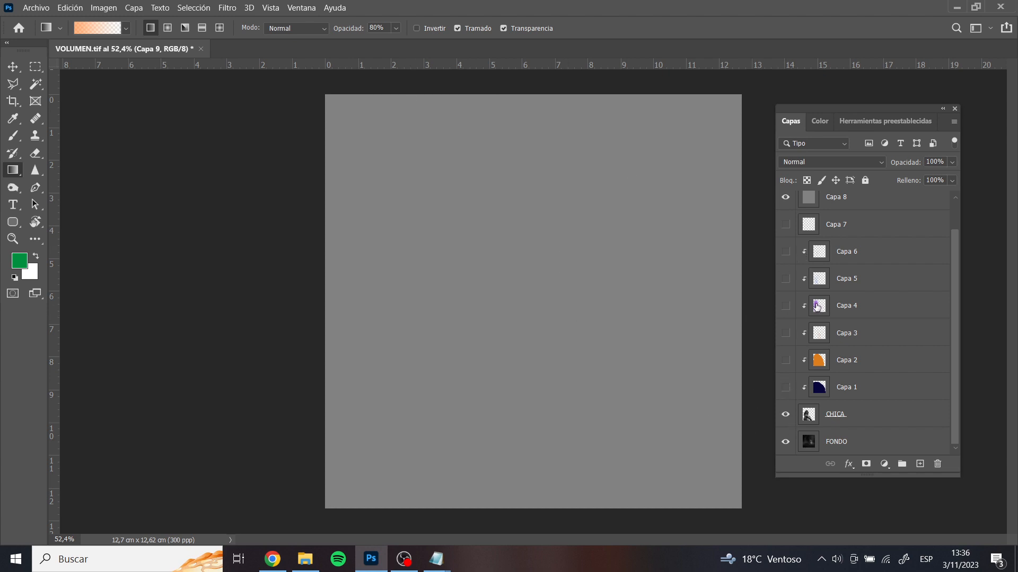
{"action": "scroll", "coordinate": [816, 307], "scroll_direction": "up", "scroll_amount": 2}
{"action": "left_click", "coordinate": [785, 232]}
{"action": "scroll", "coordinate": [826, 381], "scroll_direction": "down", "scroll_amount": 2}
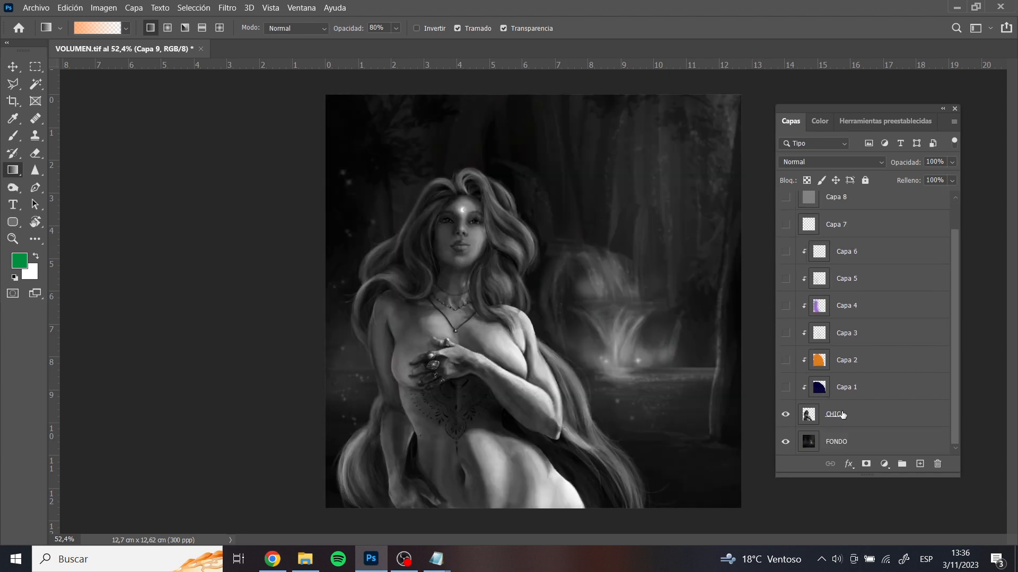
{"action": "left_click", "coordinate": [845, 414]}
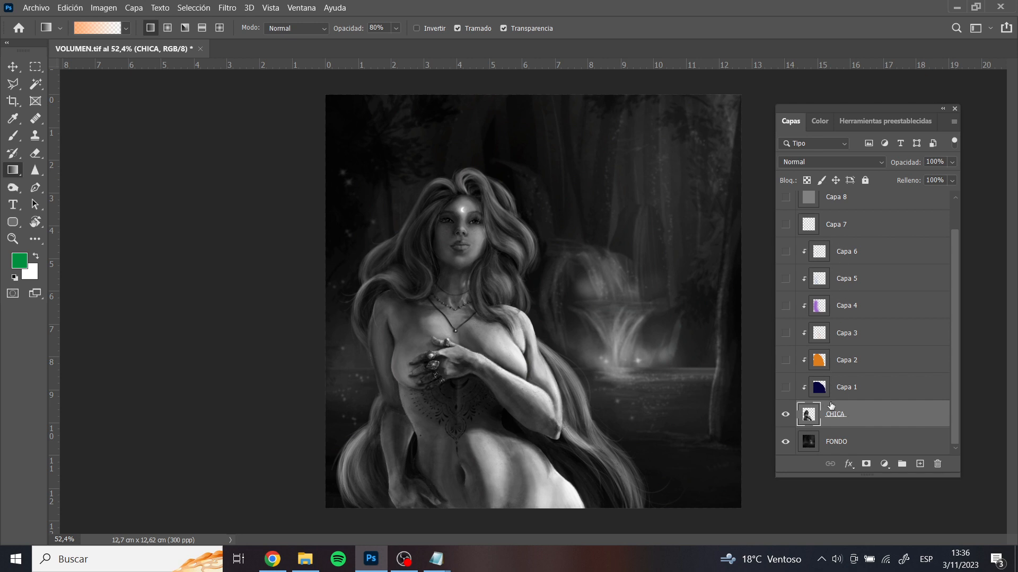
Add a layer clipped to CHICA, draw a diagonal linear orange-to-transparent gradient across the woman, and set its blend mode to Color más oscuro
{"action": "left_click", "coordinate": [920, 463]}
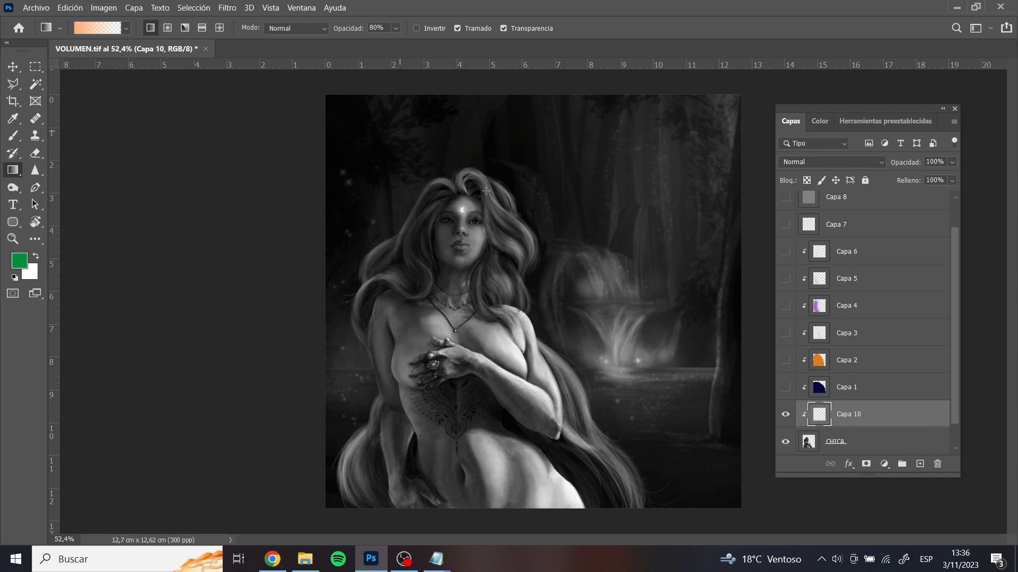
{"action": "left_click_drag", "start_coordinate": [592, 169], "coordinate": [235, 496]}
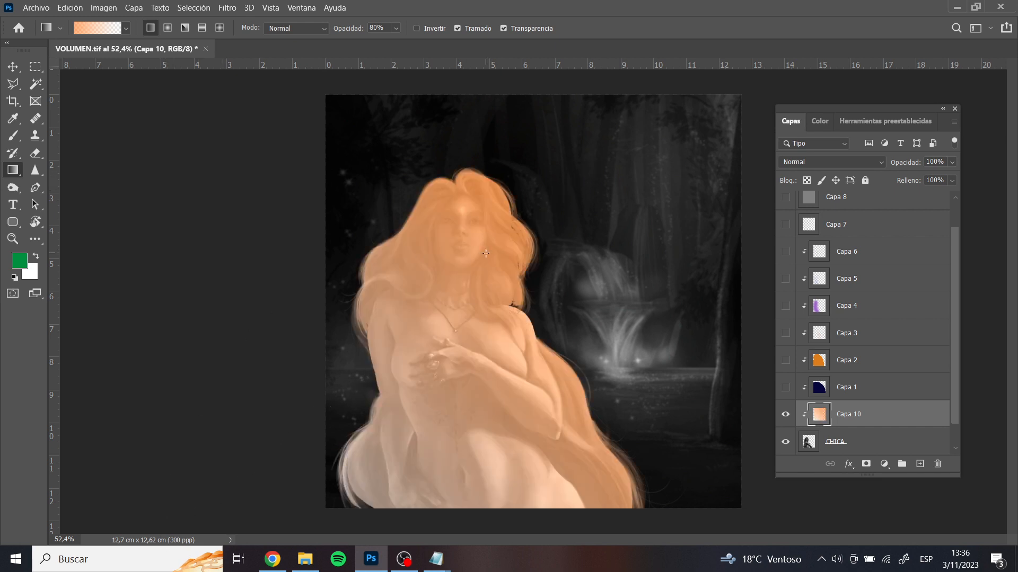
{"action": "left_click", "coordinate": [840, 161]}
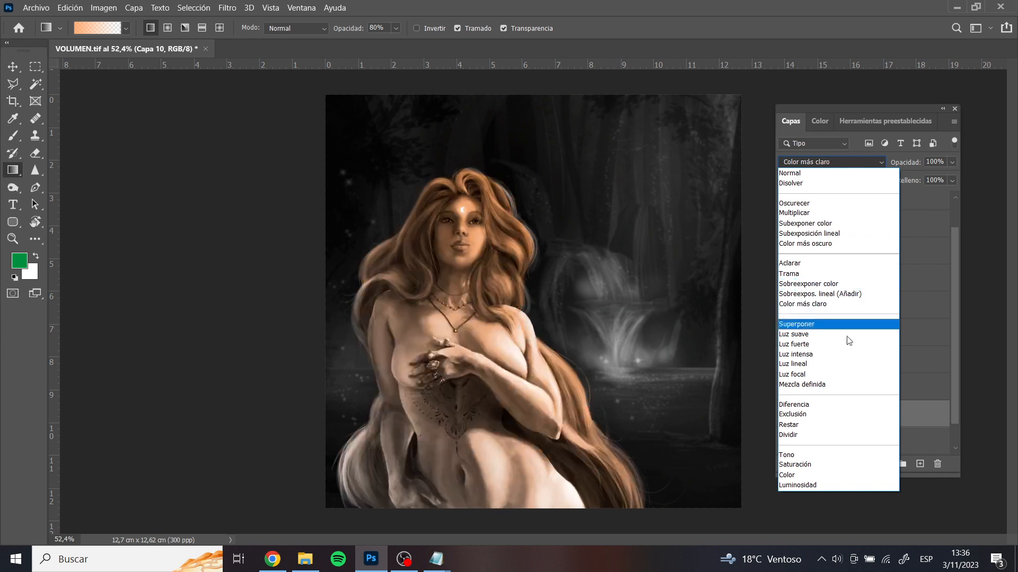
{"action": "left_click", "coordinate": [849, 245]}
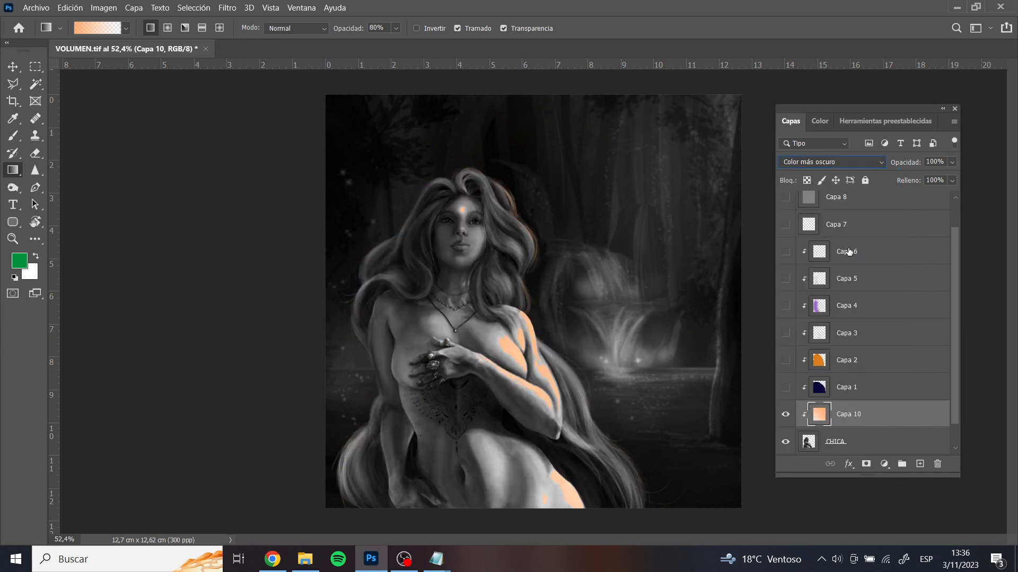
Apply a radial orange-to-transparent gradient on the clipped layer, starting beside the woman's hair and spreading across her body
{"action": "left_click", "coordinate": [168, 28]}
{"action": "left_click_drag", "start_coordinate": [581, 217], "coordinate": [154, 389]}
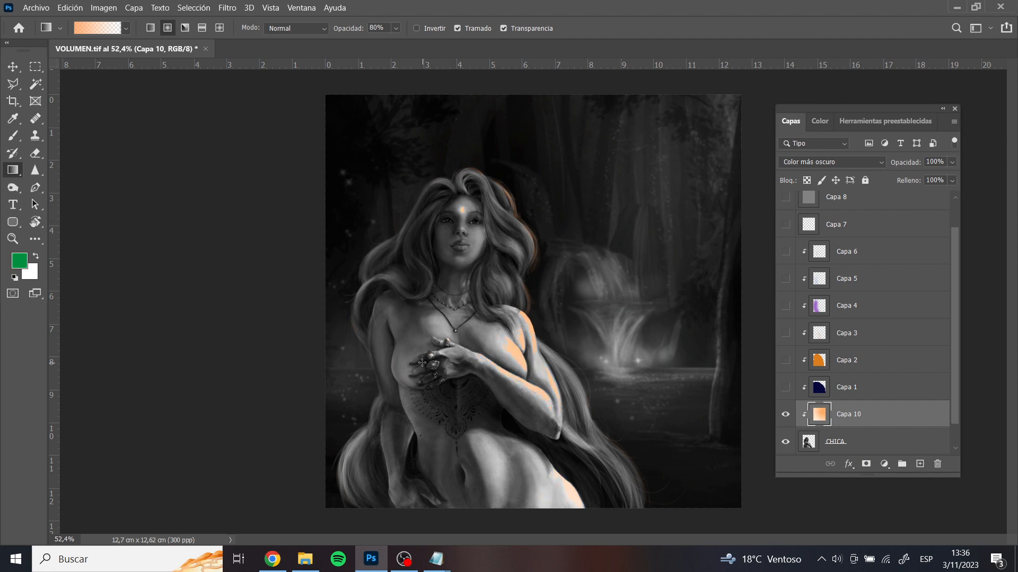
Choose the Tamaño de presión, circular difuso brush and enlarge it to 1400 px
{"action": "key", "text": "b"}
{"action": "right_click", "coordinate": [468, 222]}
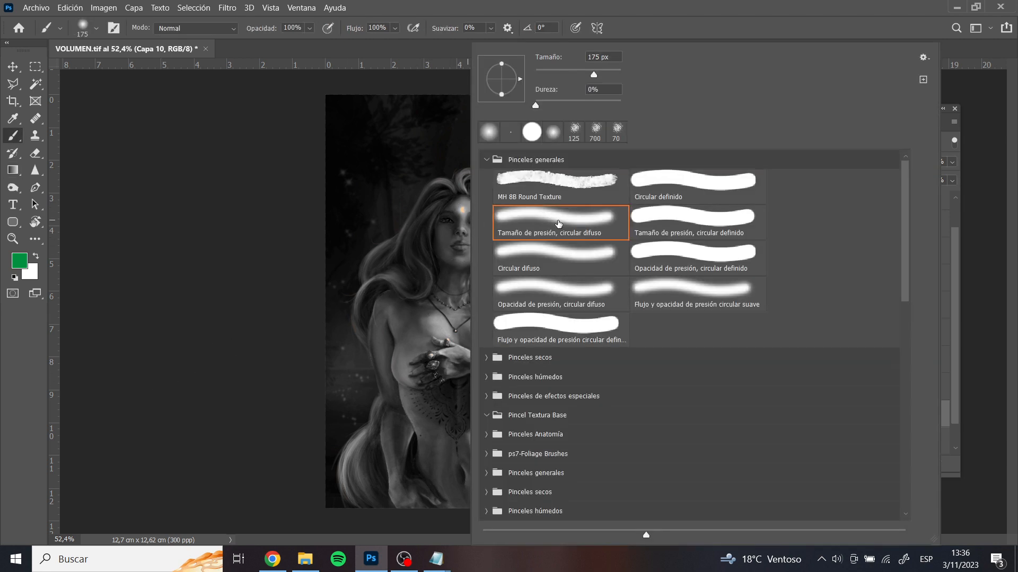
{"action": "double_click", "coordinate": [558, 221]}
{"action": "key", "text": "bracketright"}
{"action": "key", "text": "bracketright"}
{"action": "key", "text": "bracketright"}
{"action": "key", "text": "bracketright"}
{"action": "key", "text": "bracketright"}
{"action": "key", "text": "bracketright"}
{"action": "key", "text": "bracketright"}
{"action": "key", "text": "bracketright"}
{"action": "key", "text": "bracketright"}
{"action": "key", "text": "bracketright"}
{"action": "key", "text": "bracketright"}
{"action": "key", "text": "bracketright"}
{"action": "key", "text": "bracketright"}
{"action": "key", "text": "bracketright"}
{"action": "key", "text": "bracketright"}
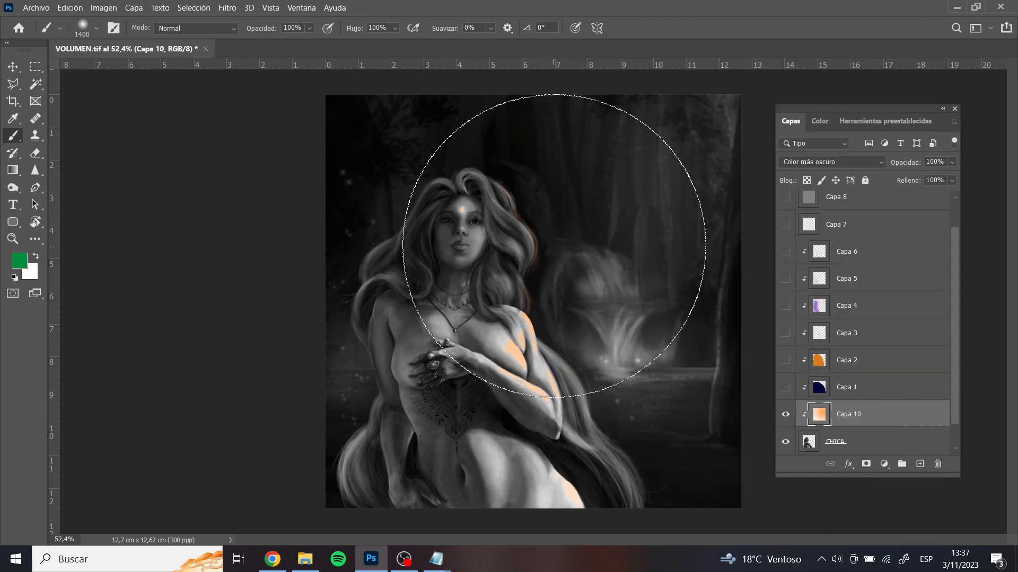